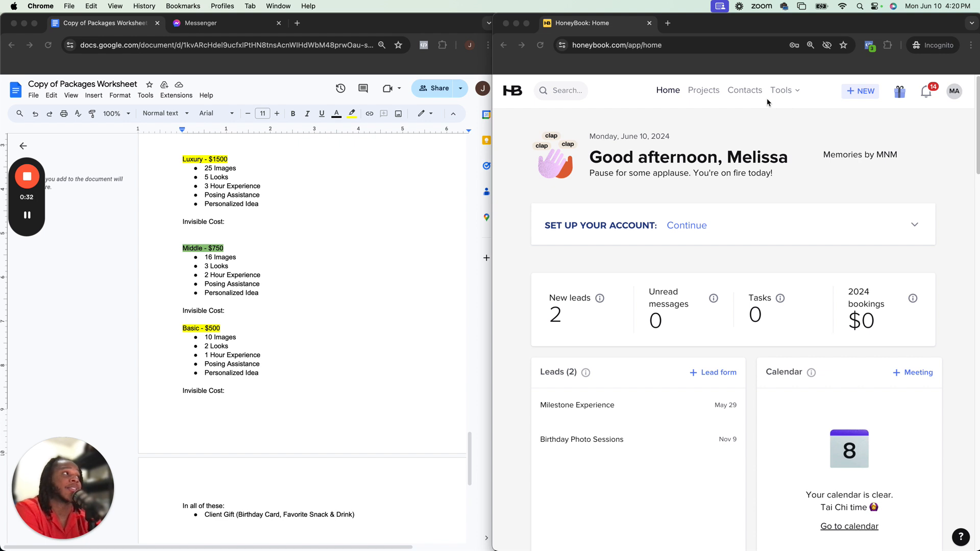
Open the Templates page from the Tools menu on the home dashboard
click(714, 122)
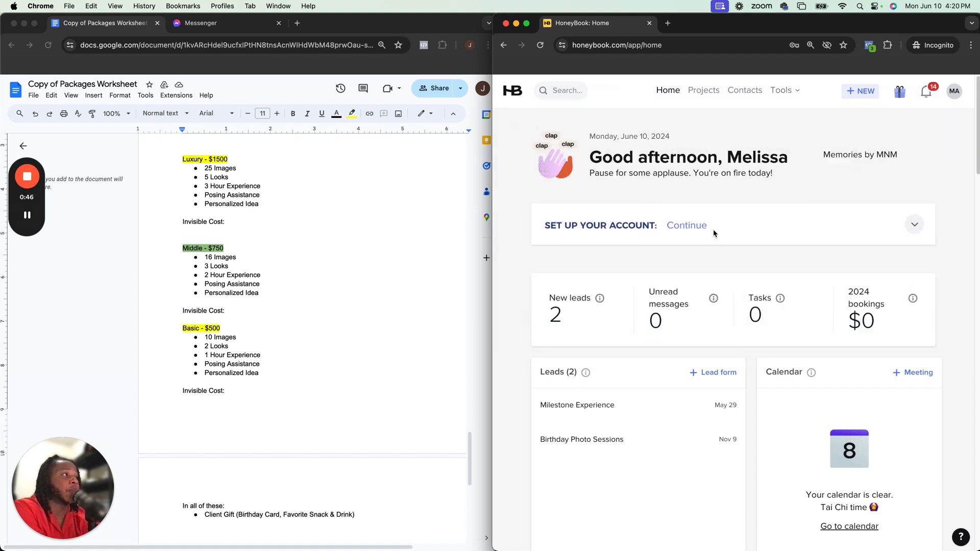
scroll(667, 217, down, 10)
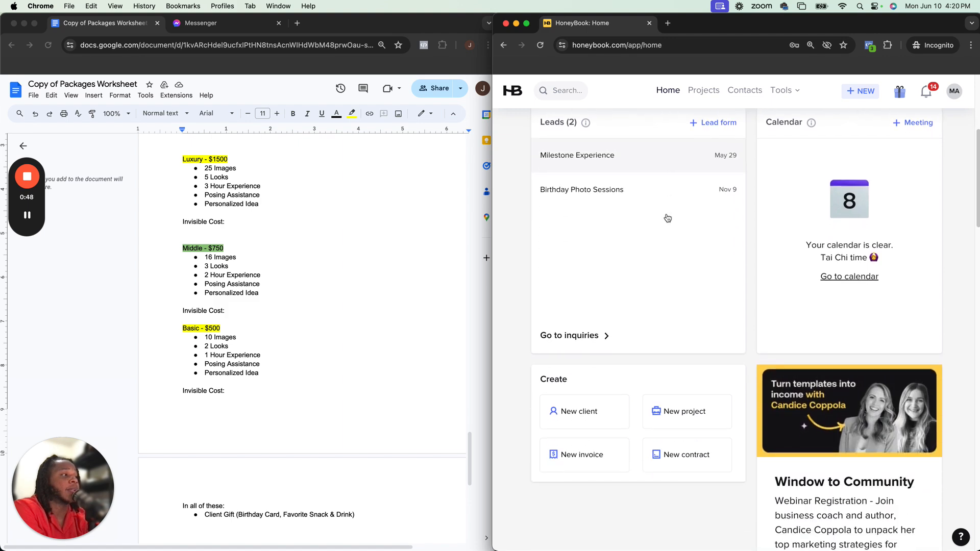
scroll(667, 217, up, 10)
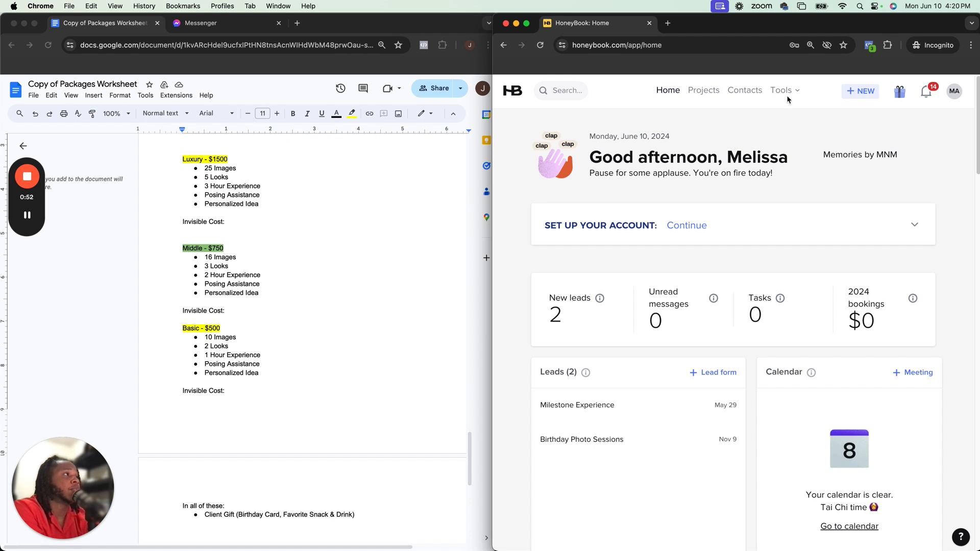
mouse_move(785, 92)
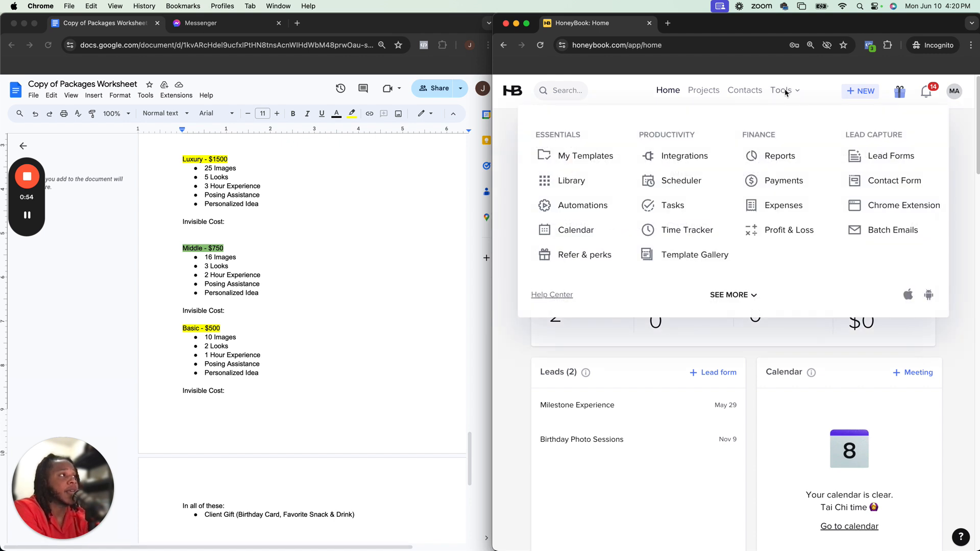
click(562, 154)
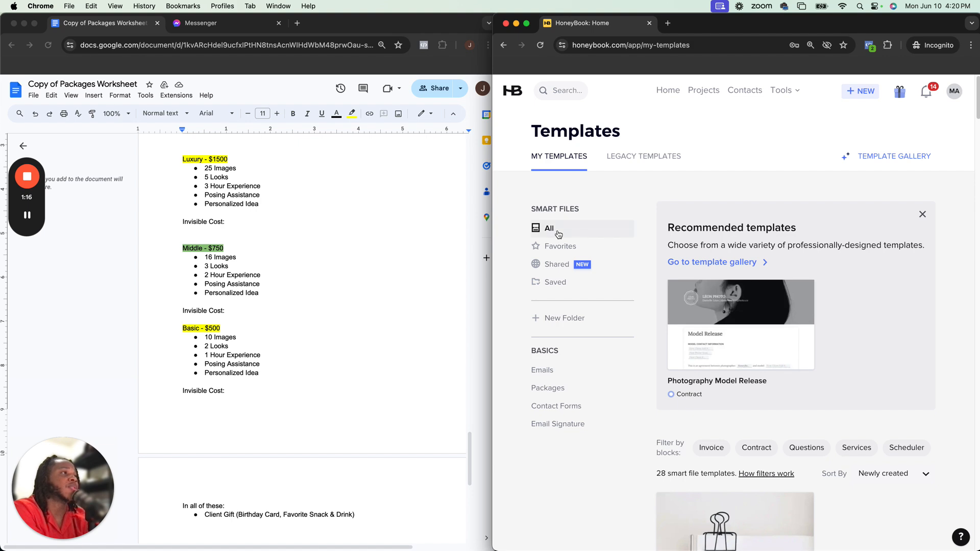
Create a new Proposal smart file template from the templates page
click(526, 23)
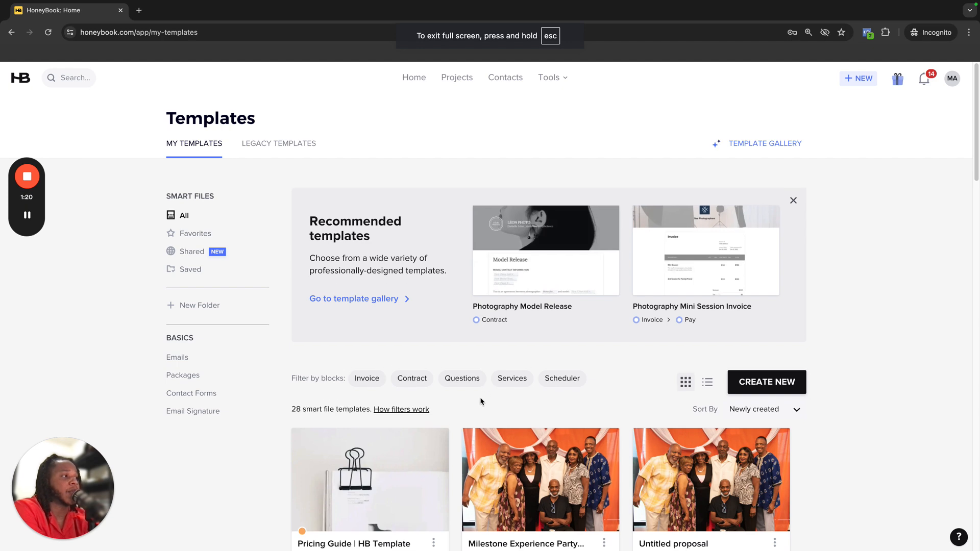
click(773, 372)
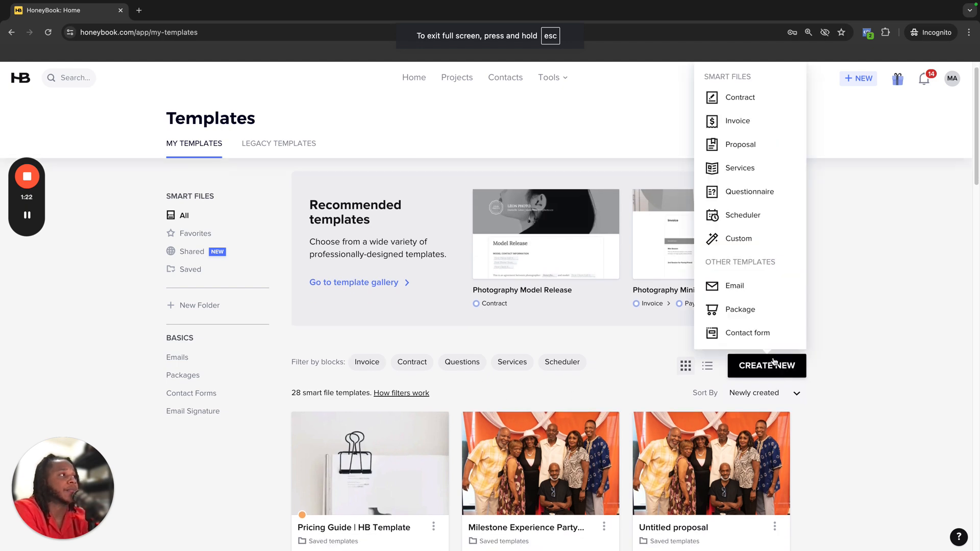
click(832, 235)
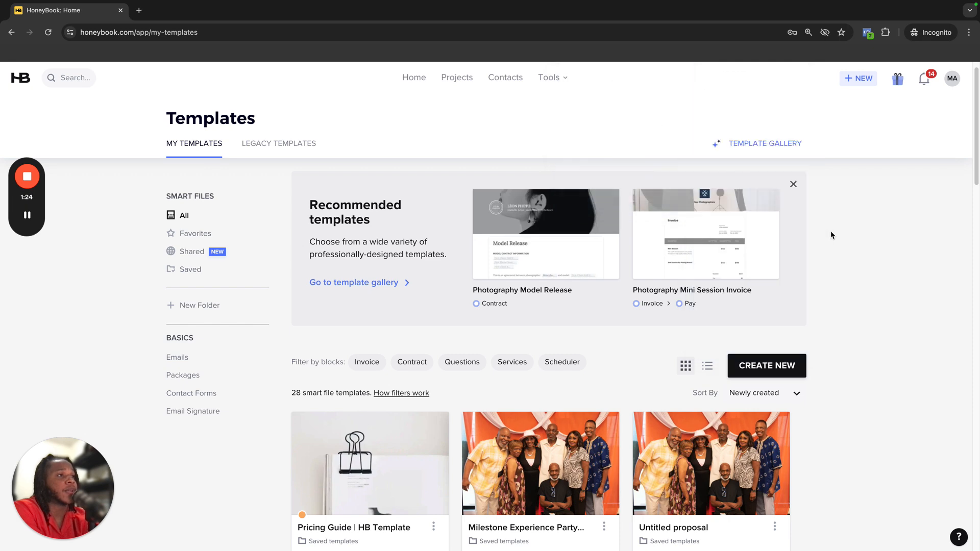
scroll(388, 239, up, 1)
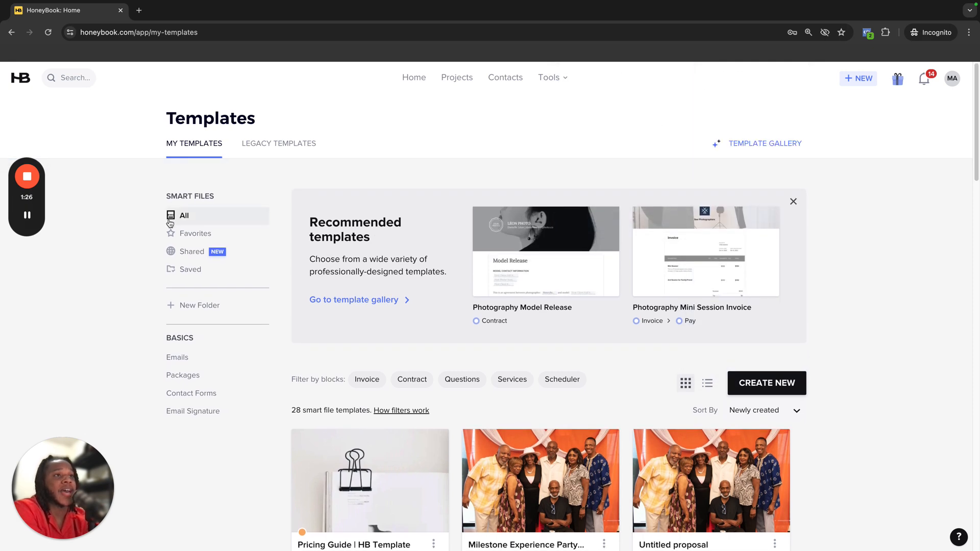
click(770, 380)
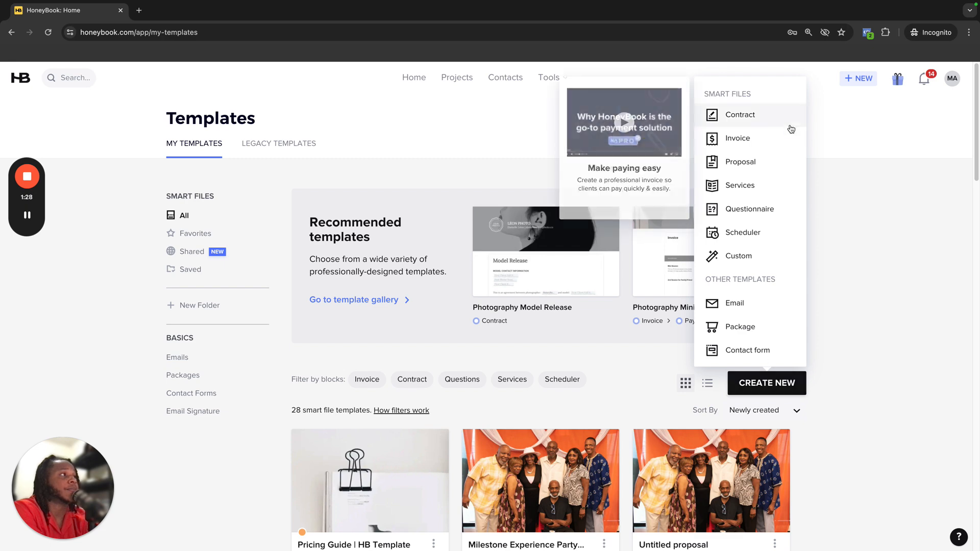
click(759, 161)
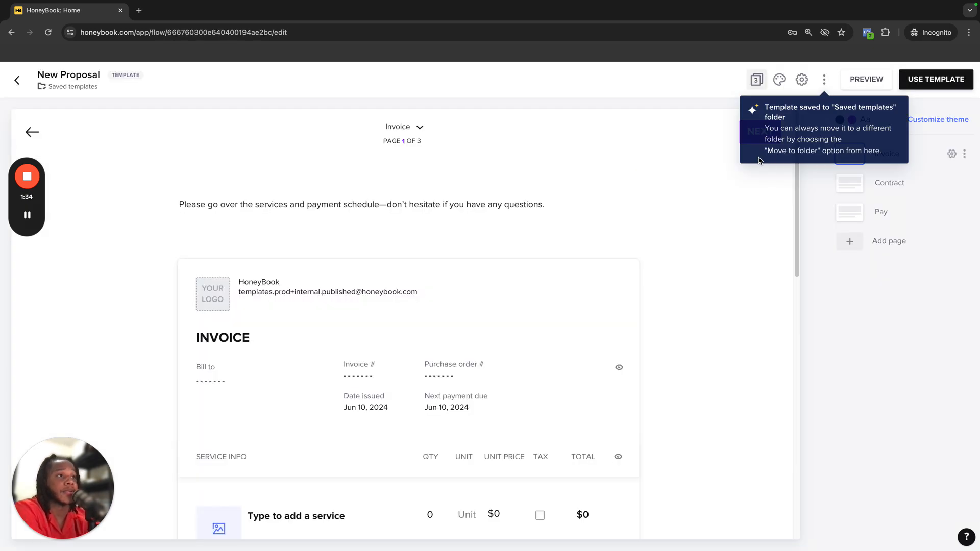
Browse the new proposal's Invoice, Contract and Pay pages, returning to the Invoice page
scroll(479, 276, down, 5)
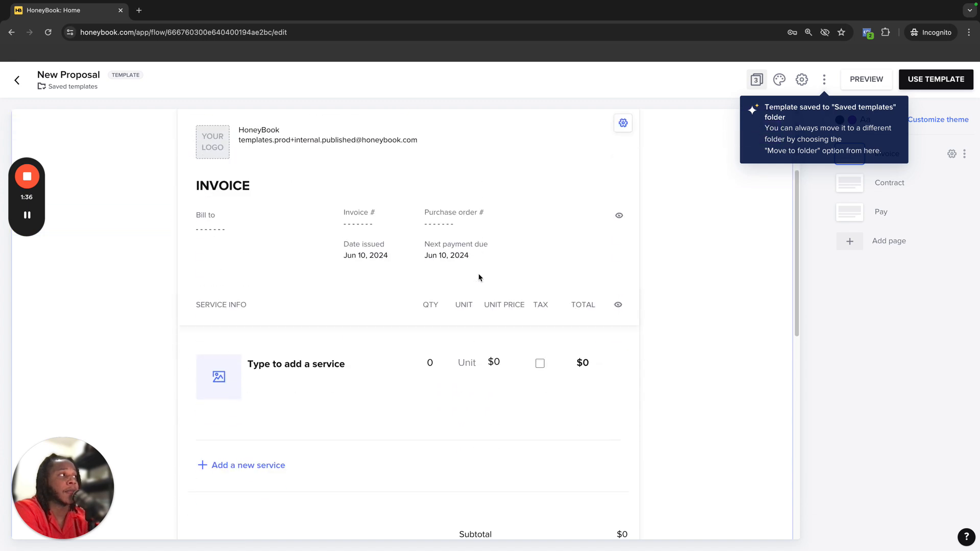
scroll(479, 277, down, 6)
scroll(479, 278, up, 11)
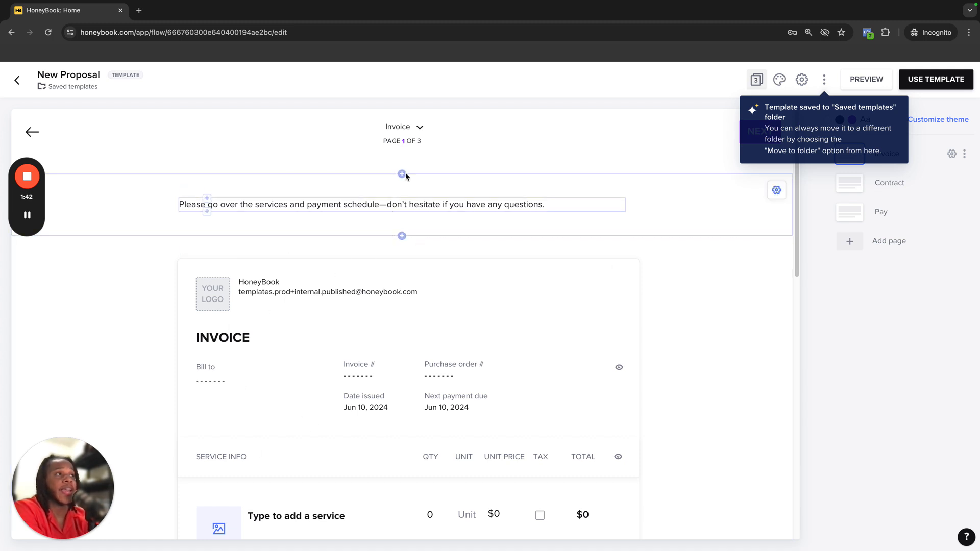
click(419, 127)
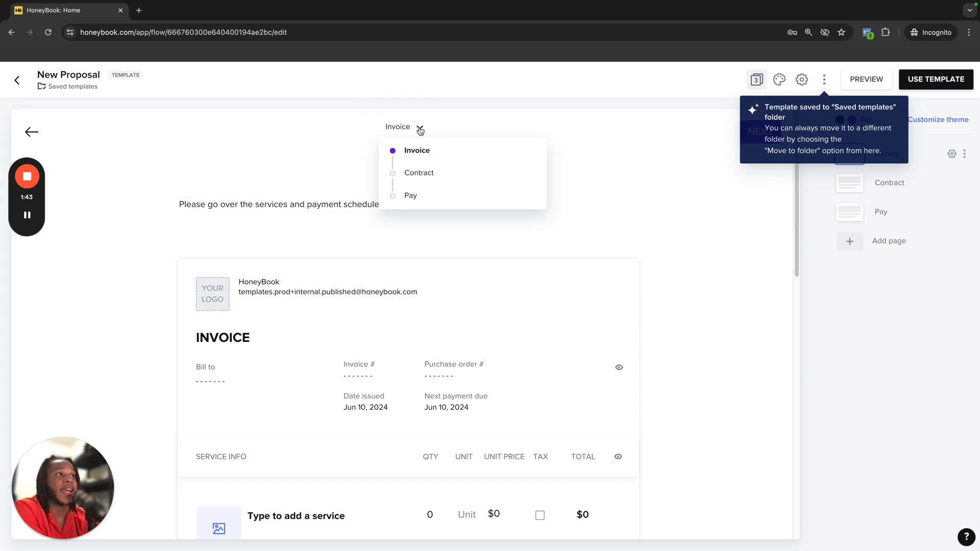
click(409, 174)
scroll(409, 174, down, 6)
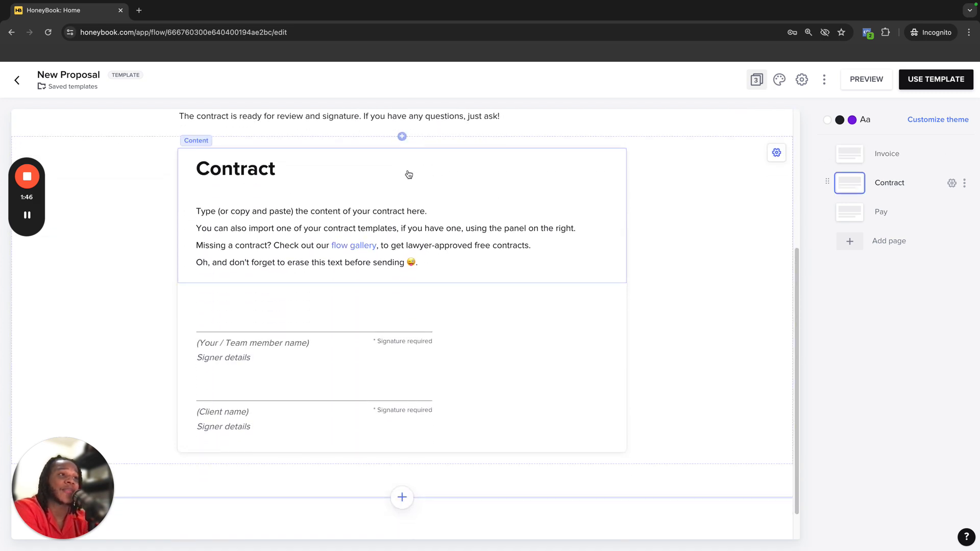
scroll(409, 175, up, 1)
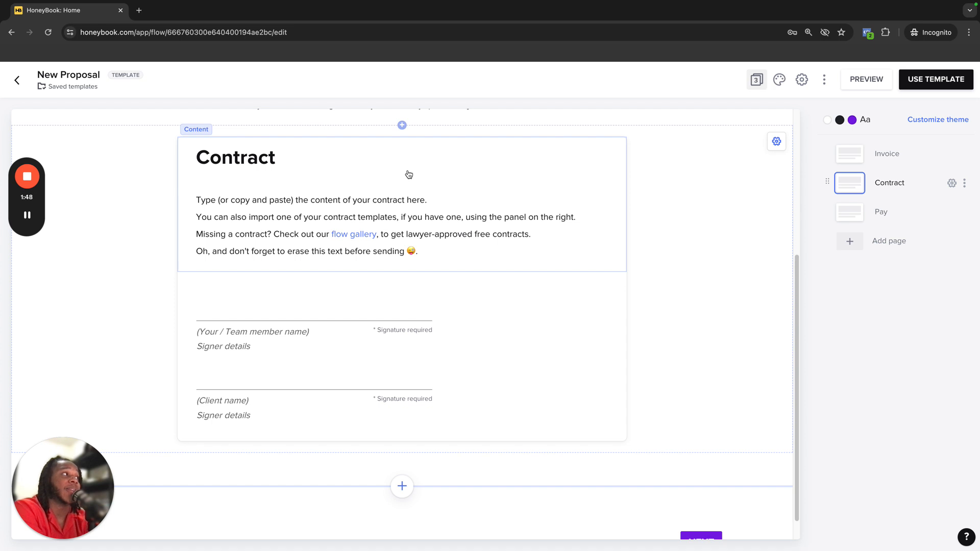
click(842, 220)
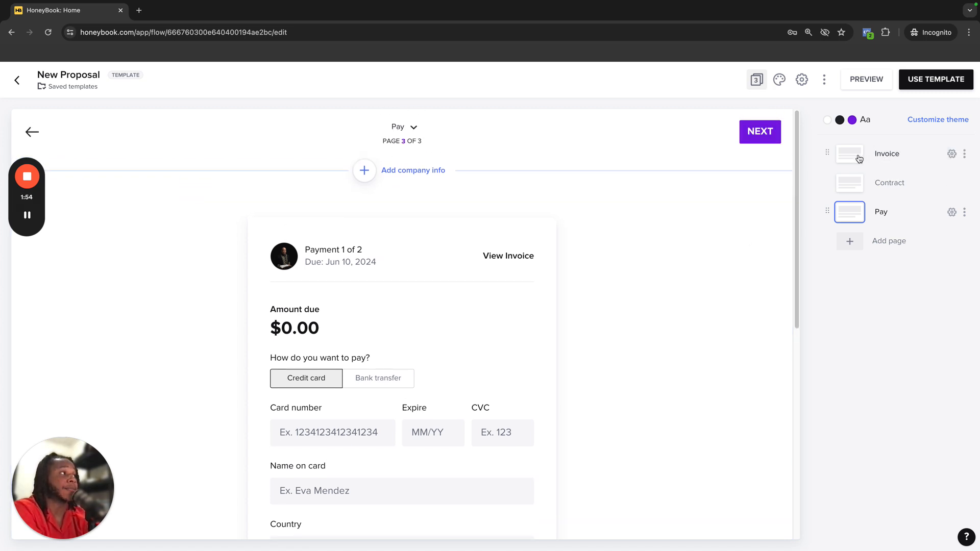
click(859, 158)
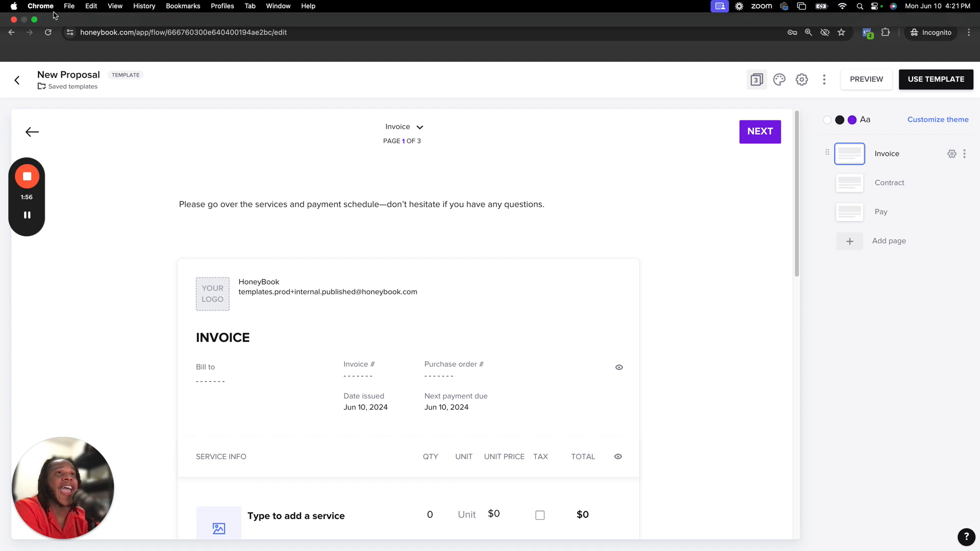
Arrange the Packages Worksheet document and the proposal editor side by side on screen
click(36, 21)
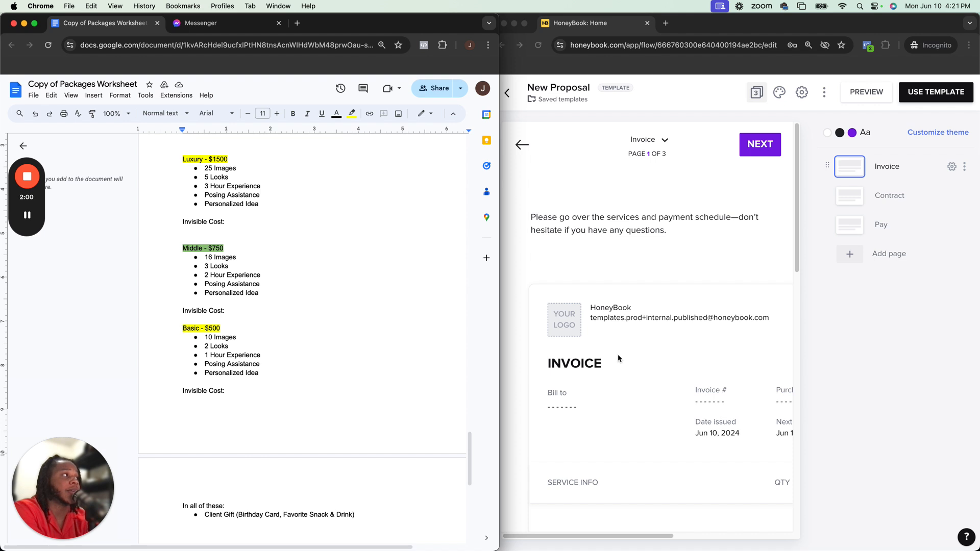
click(841, 174)
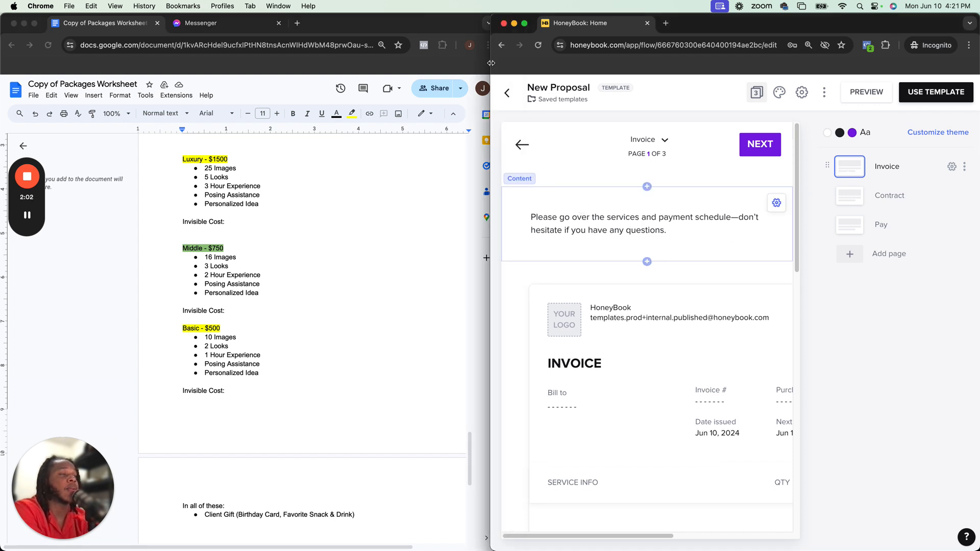
click(446, 22)
drag(500, 41, 308, 41)
scroll(206, 192, right, 4)
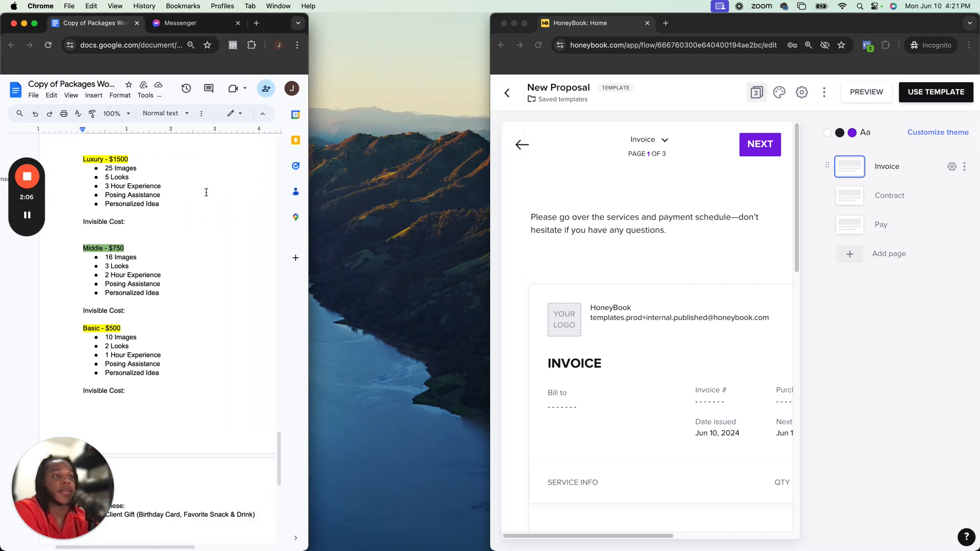
drag(307, 53, 278, 51)
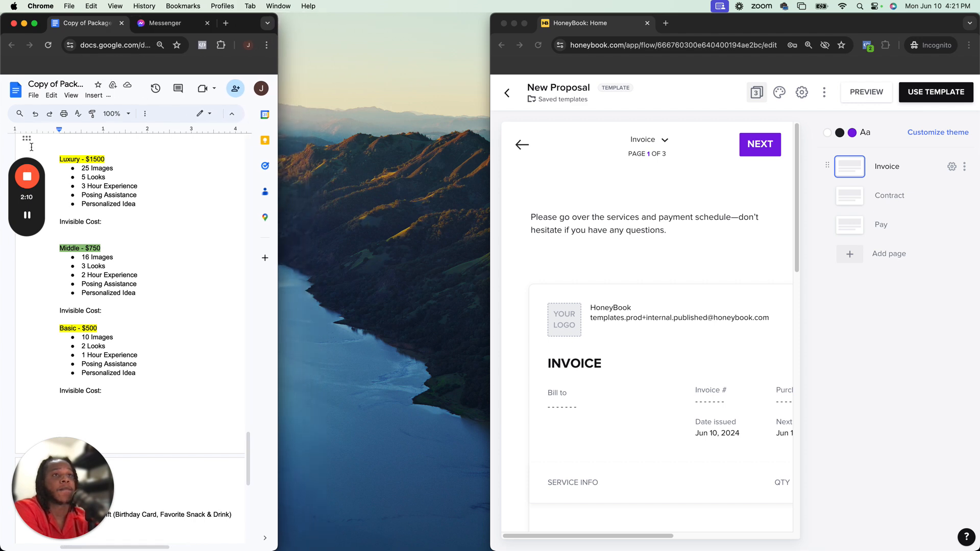
drag(28, 142, 128, 204)
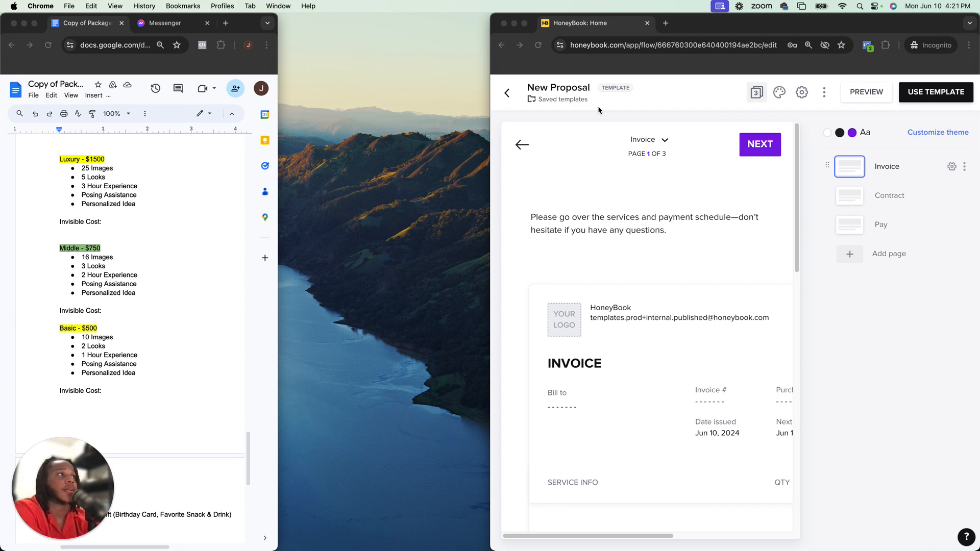
click(530, 63)
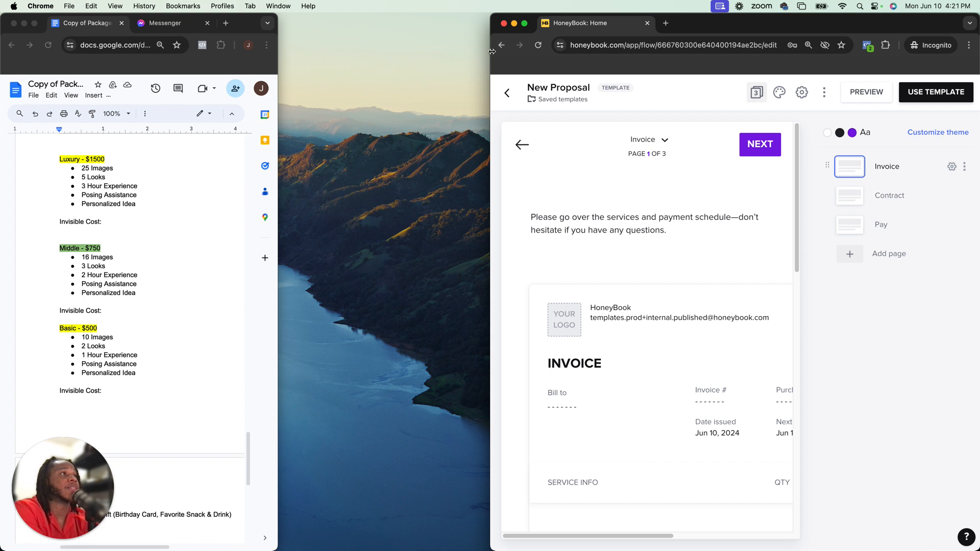
drag(394, 43, 279, 28)
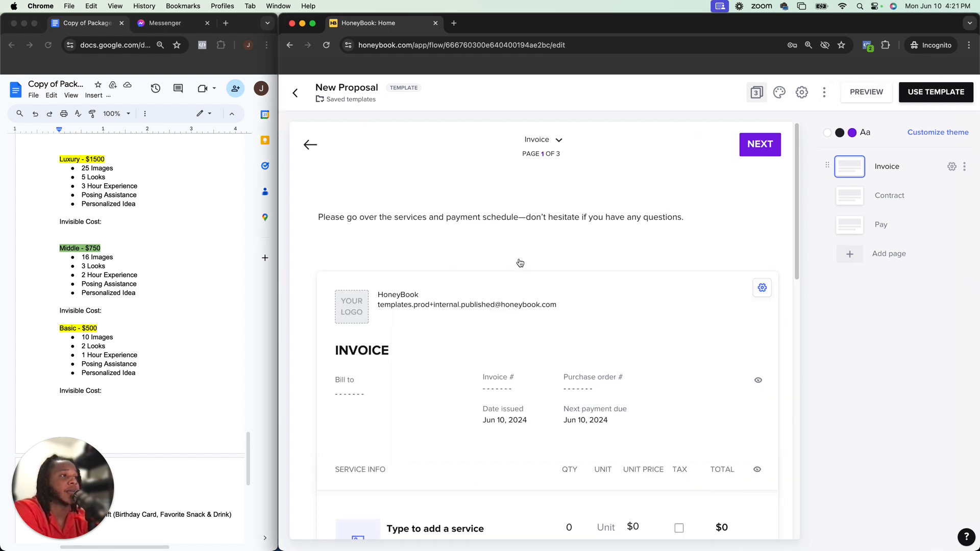
Rename the invoice's first service item to "Basic Package"
click(628, 270)
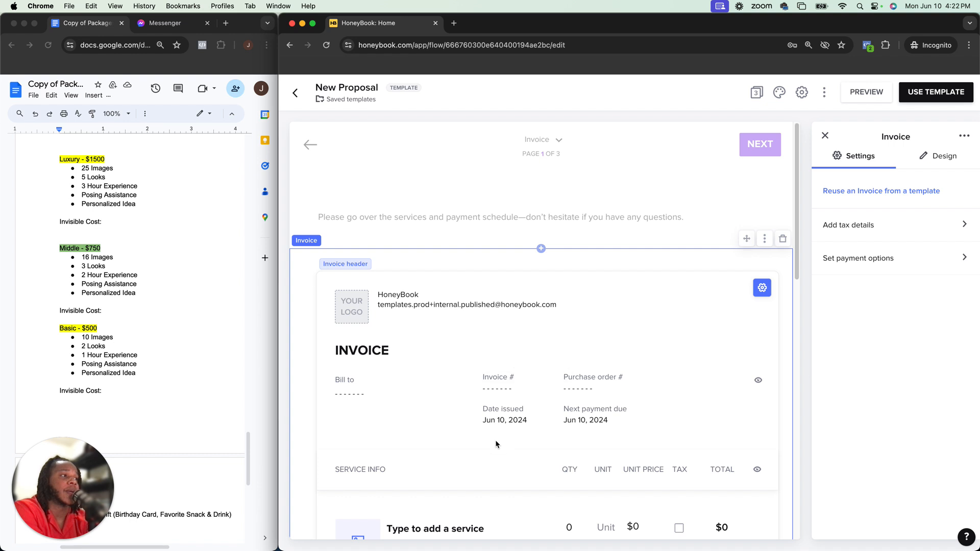
scroll(479, 359, down, 1)
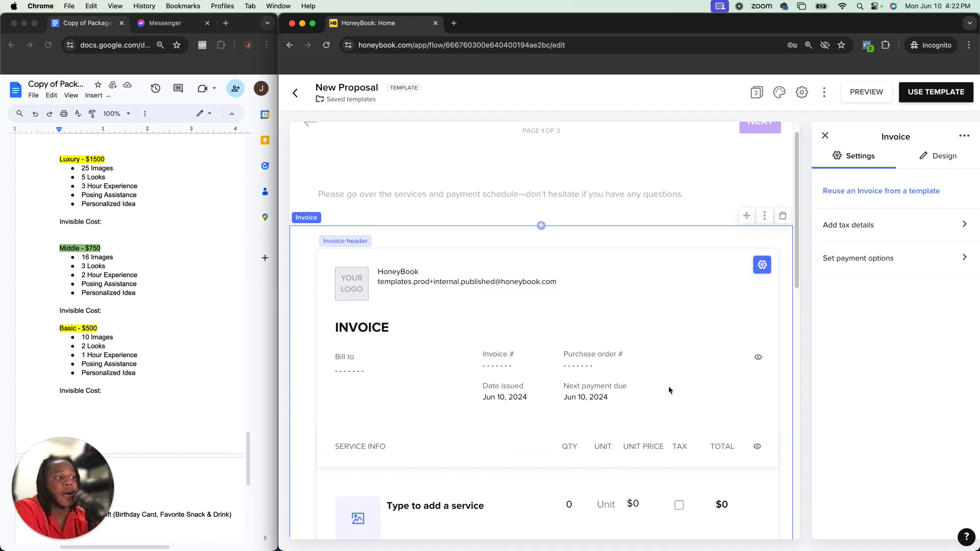
mouse_move(503, 363)
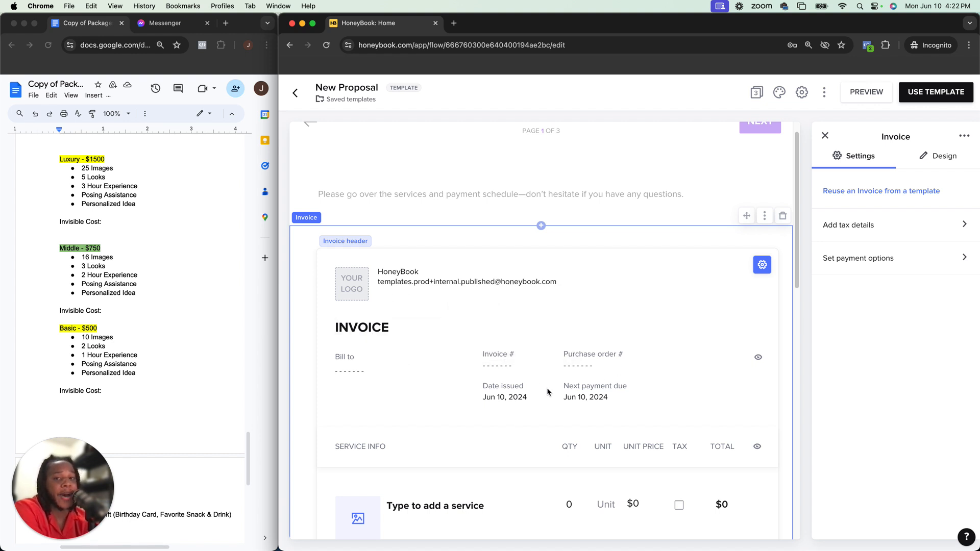
scroll(545, 390, down, 6)
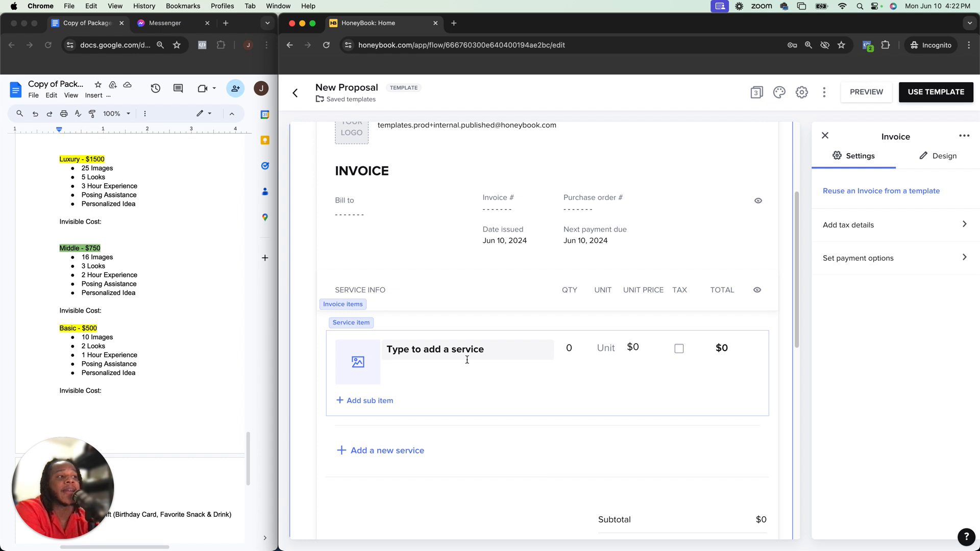
double_click(491, 351)
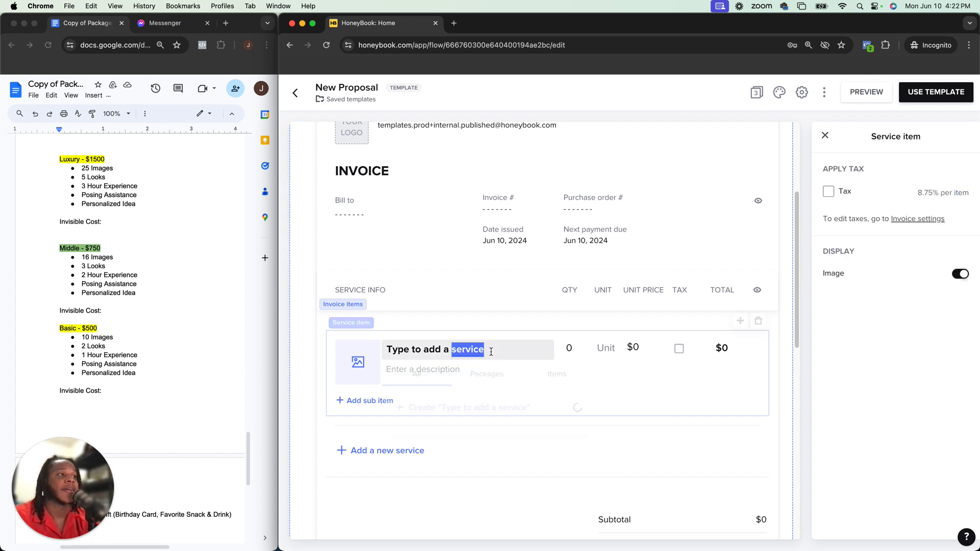
click(498, 319)
drag(487, 349, 385, 349)
text(Basi)
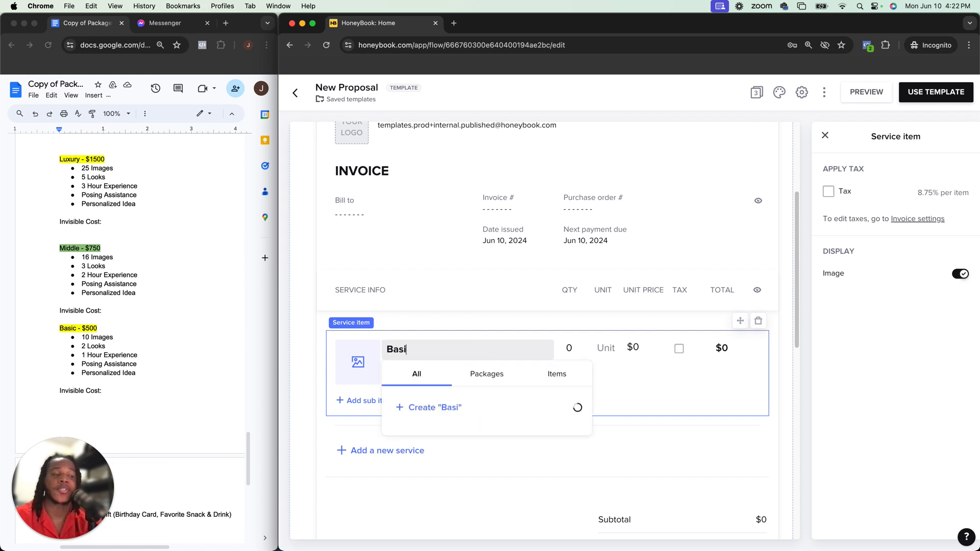
text(c Package)
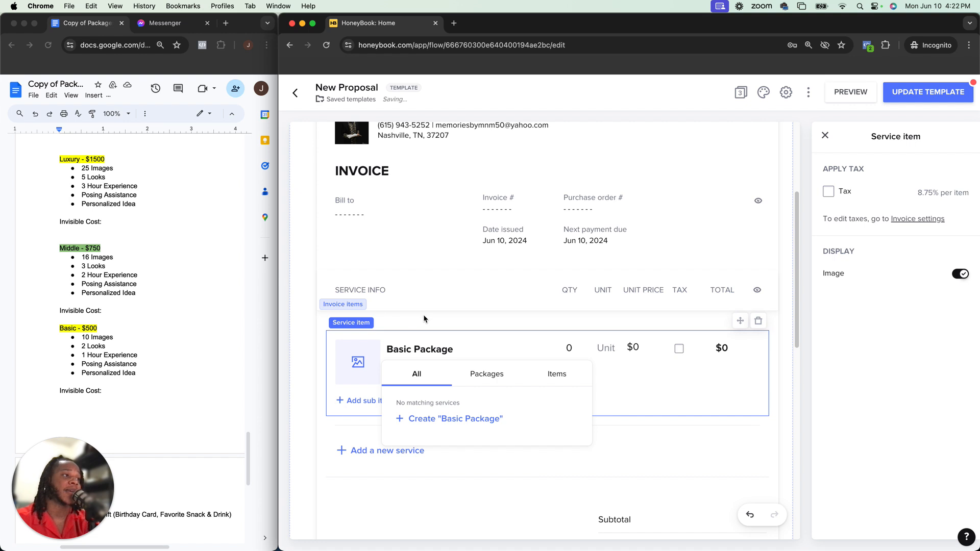
Set the Basic Package quantity to 1 and its unit price to $500
click(578, 345)
text(1)
click(634, 349)
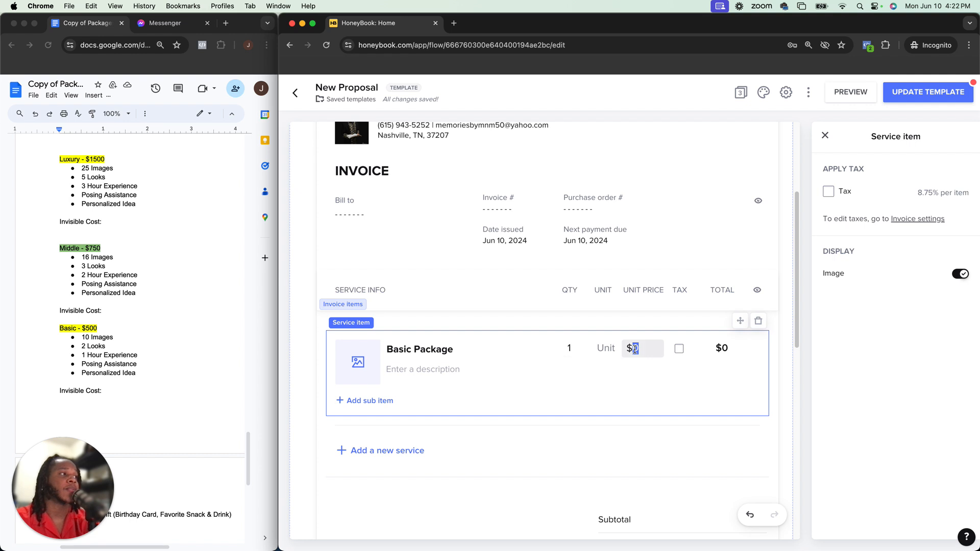
key(BackSpace)
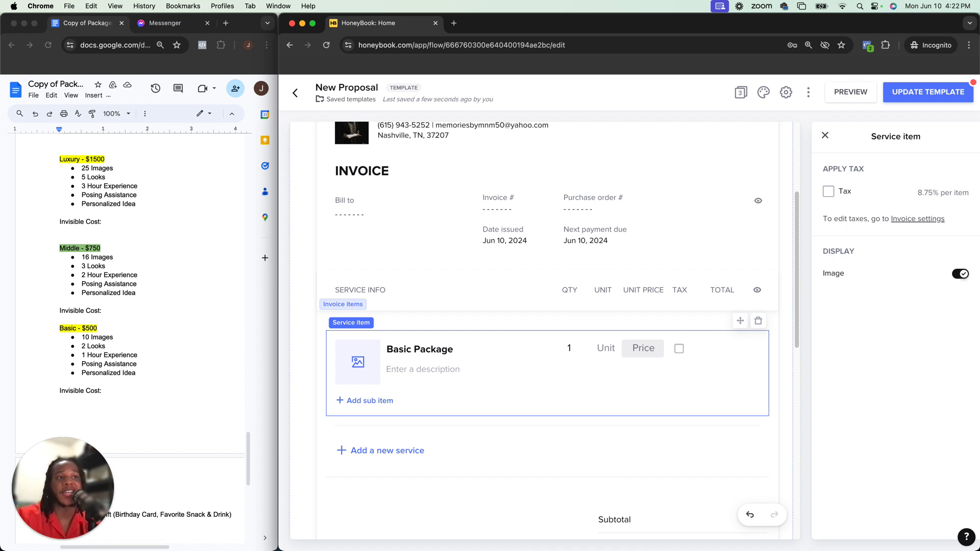
text(500)
key(Return)
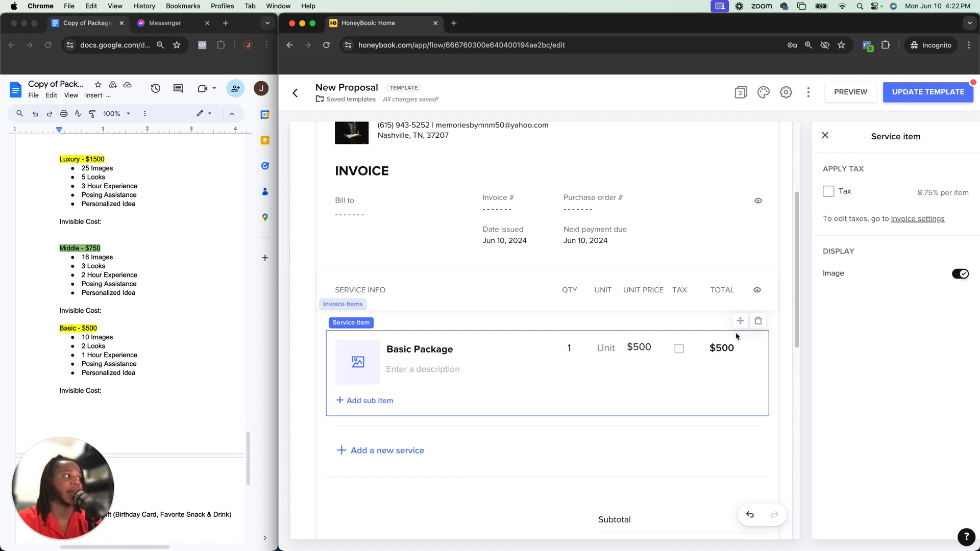
Enter "This package includes:" as the Basic Package item's description
click(397, 375)
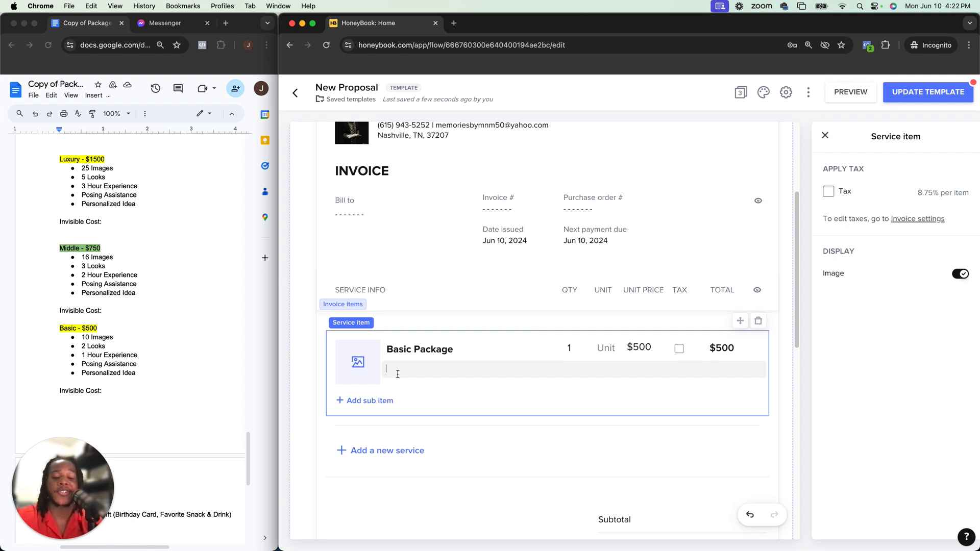
text(This )
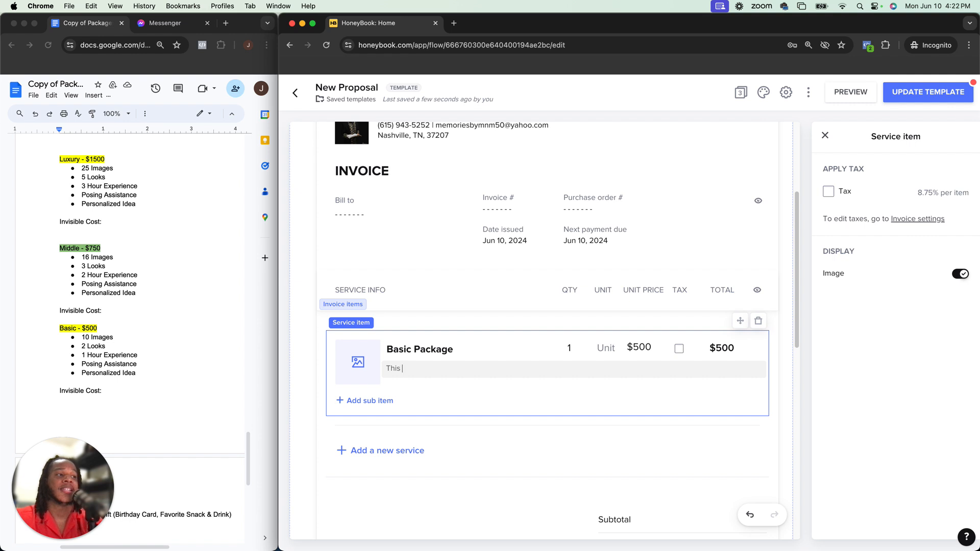
text(package inclu)
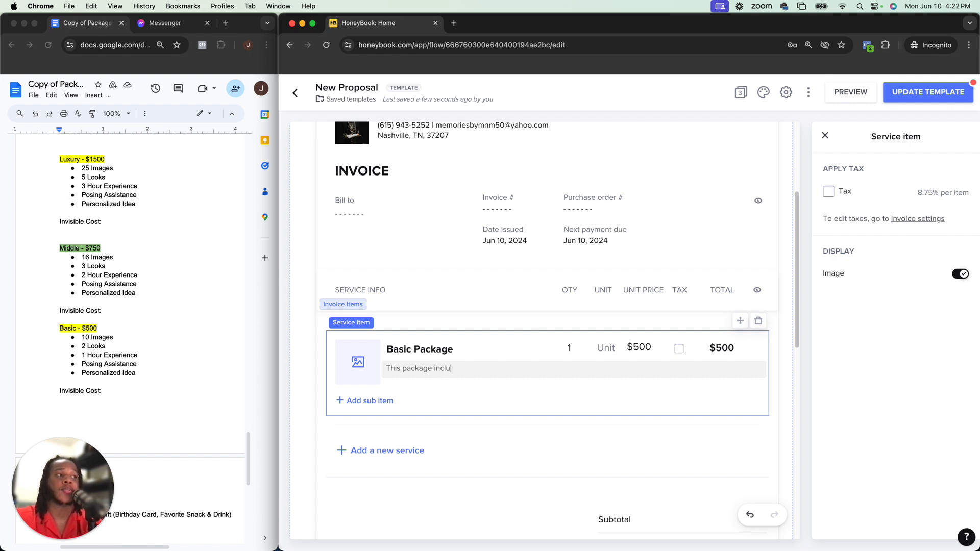
text(des:)
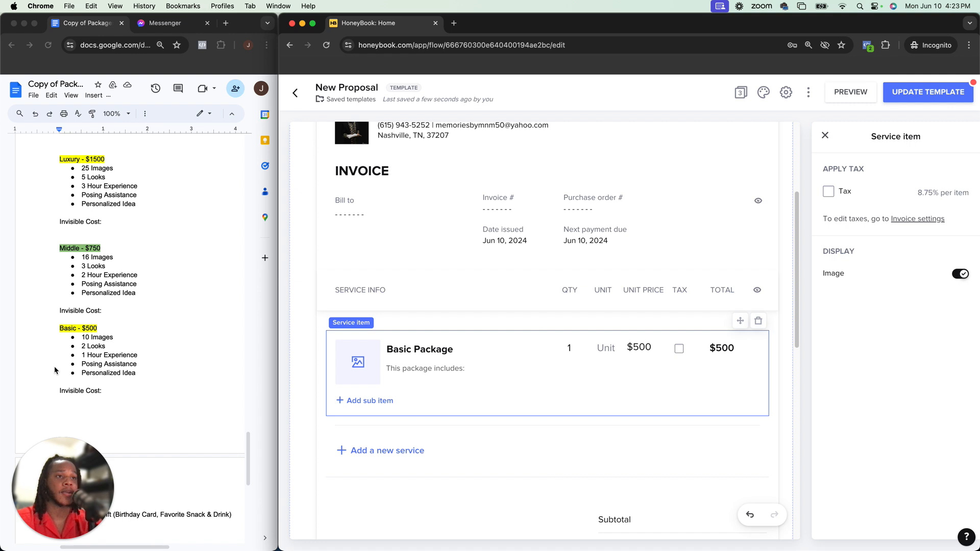
Copy the Basic package's five features from the worksheet and paste them on a new line below the description
click(91, 373)
drag(136, 373, 81, 341)
key(super+c)
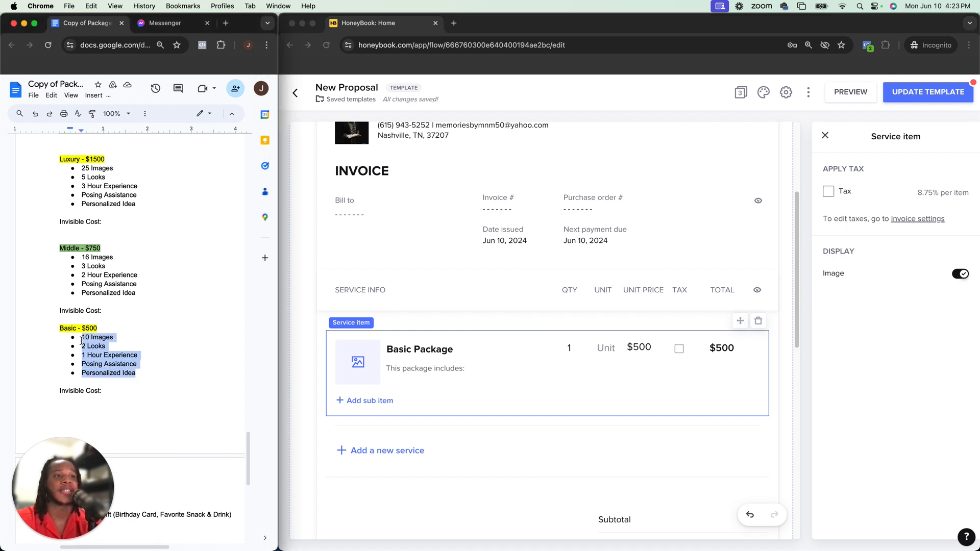
click(488, 376)
key(Return)
key(super+v)
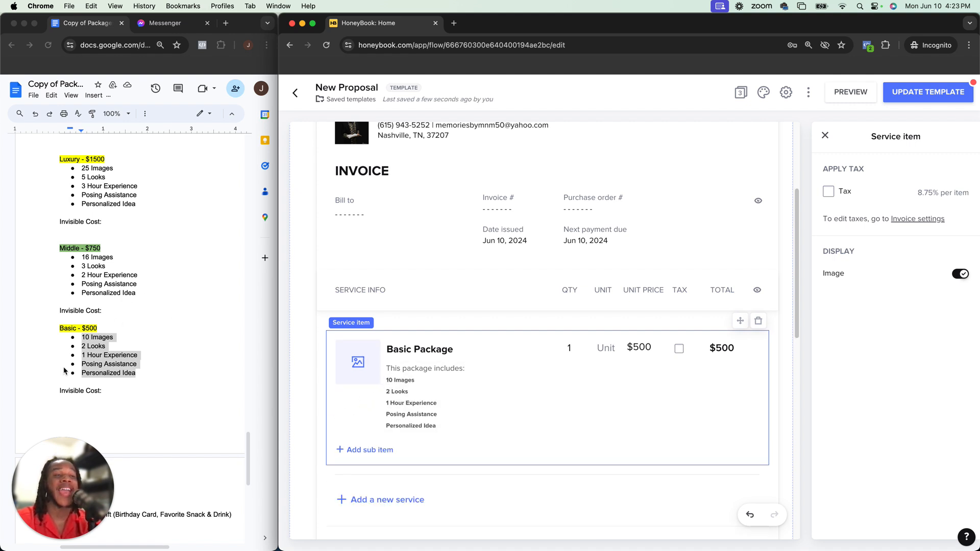
Turn each of the five pasted feature lines into a bullet point
click(382, 386)
text(-)
click(387, 393)
text(-)
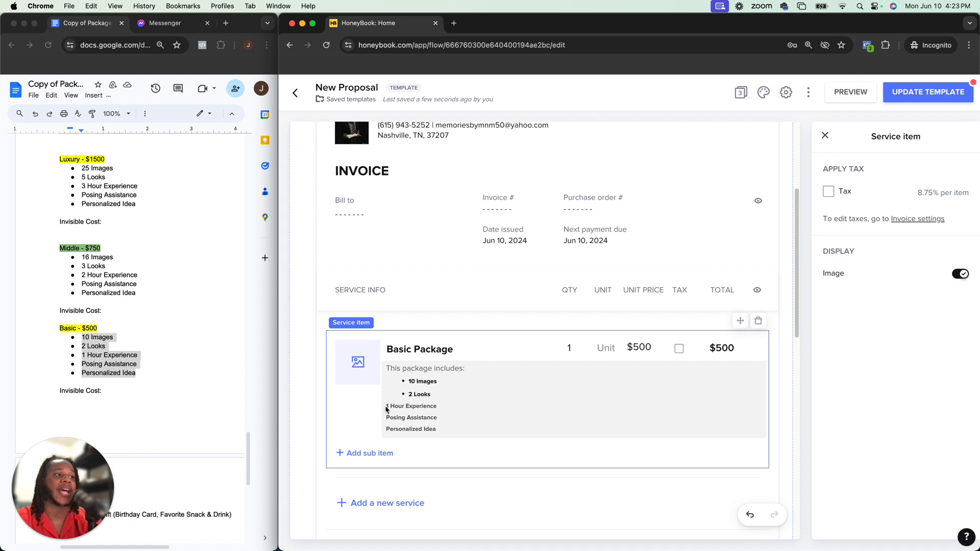
click(386, 406)
text(-)
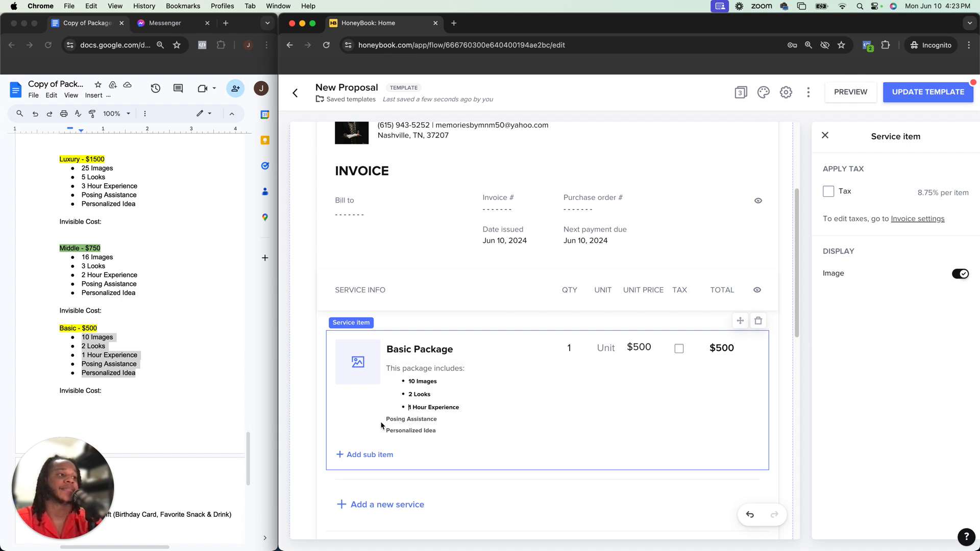
click(387, 418)
text(-)
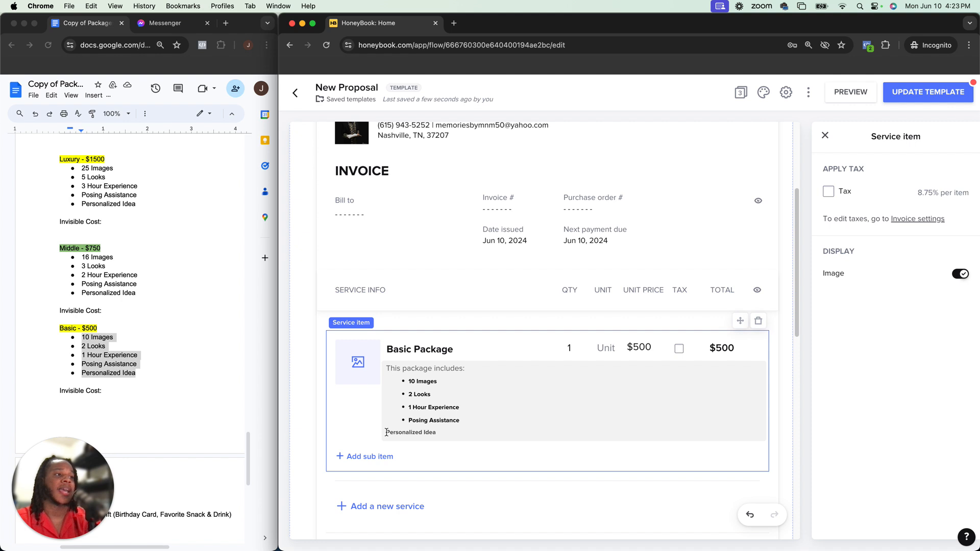
click(386, 433)
text(-)
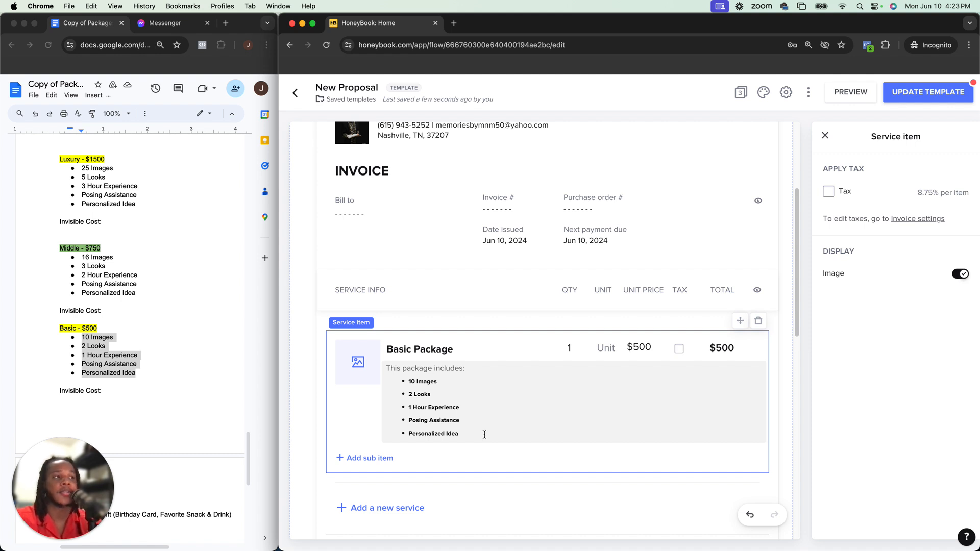
Add a portrait photo from the image library as the Basic Package item's image
click(359, 361)
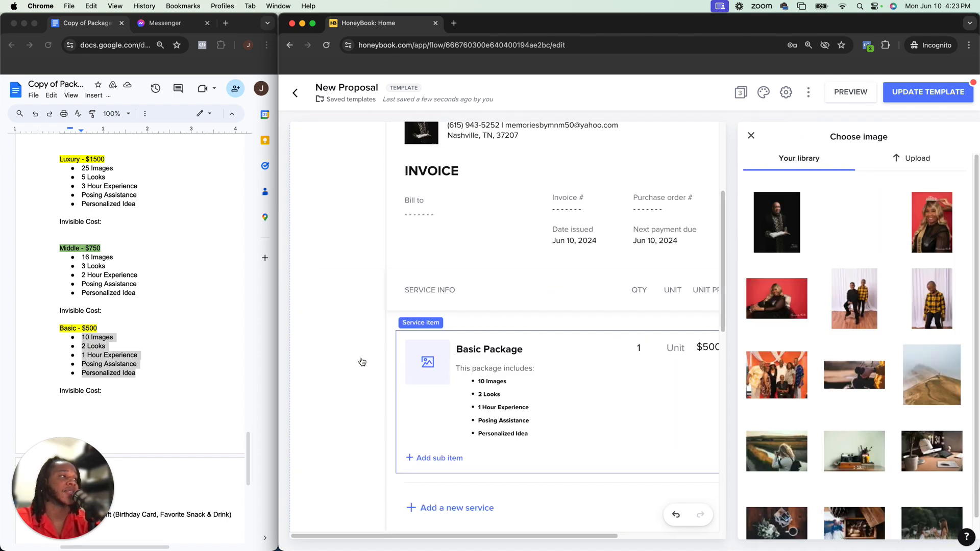
click(415, 266)
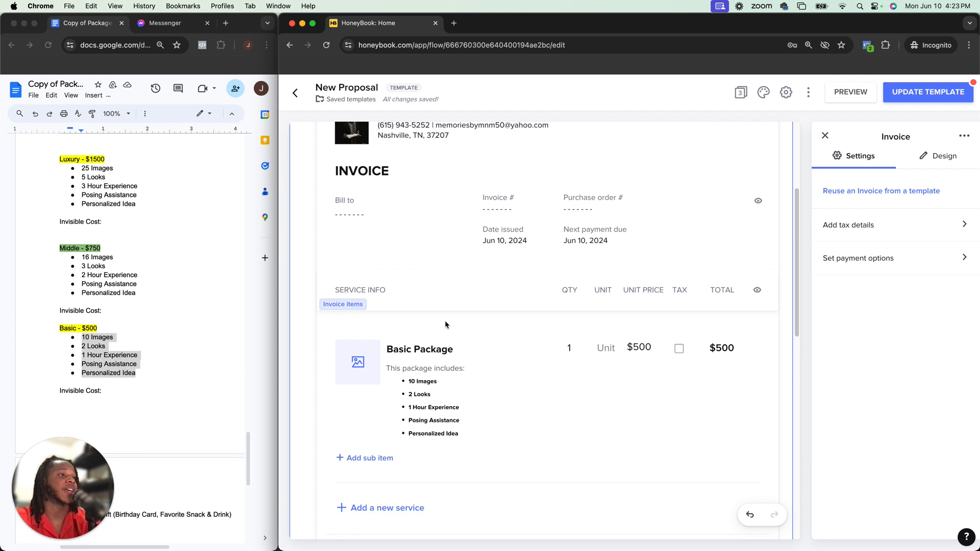
click(358, 372)
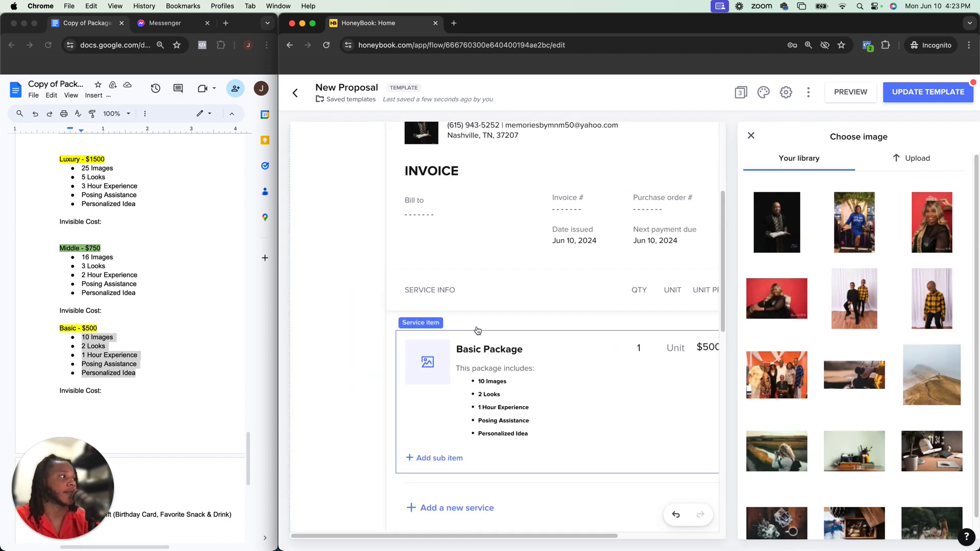
click(932, 246)
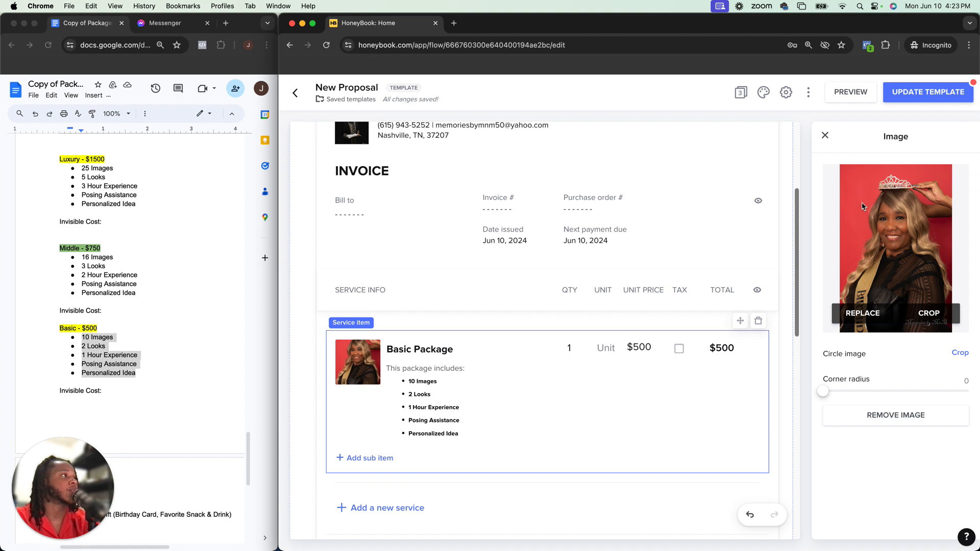
click(825, 136)
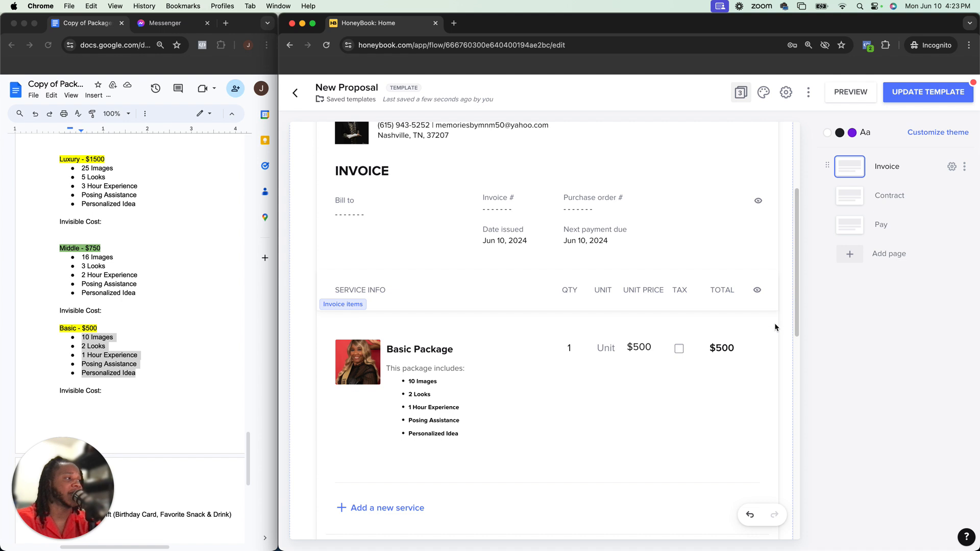
Apply the 8.75% per item tax to the Basic Package item
click(680, 349)
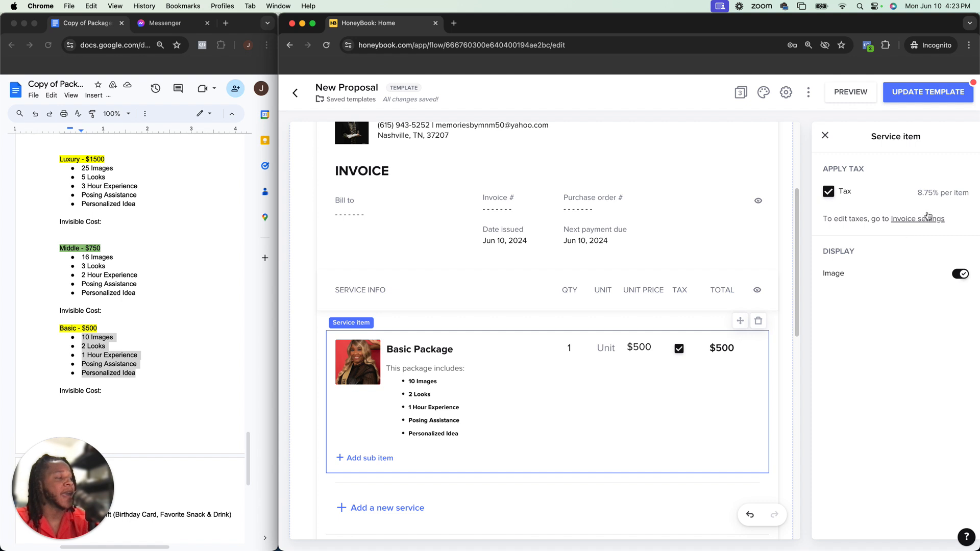
drag(918, 192, 973, 198)
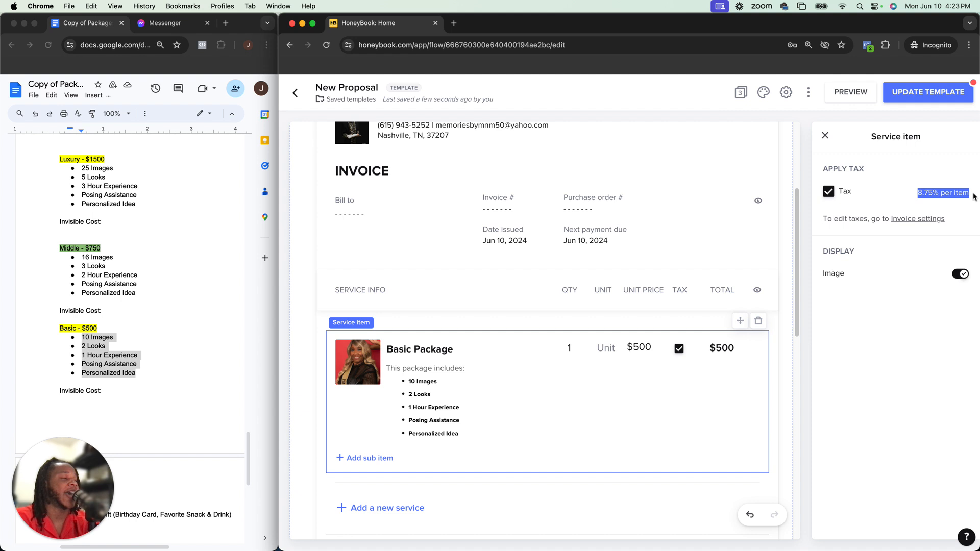
click(920, 191)
drag(920, 191, 972, 193)
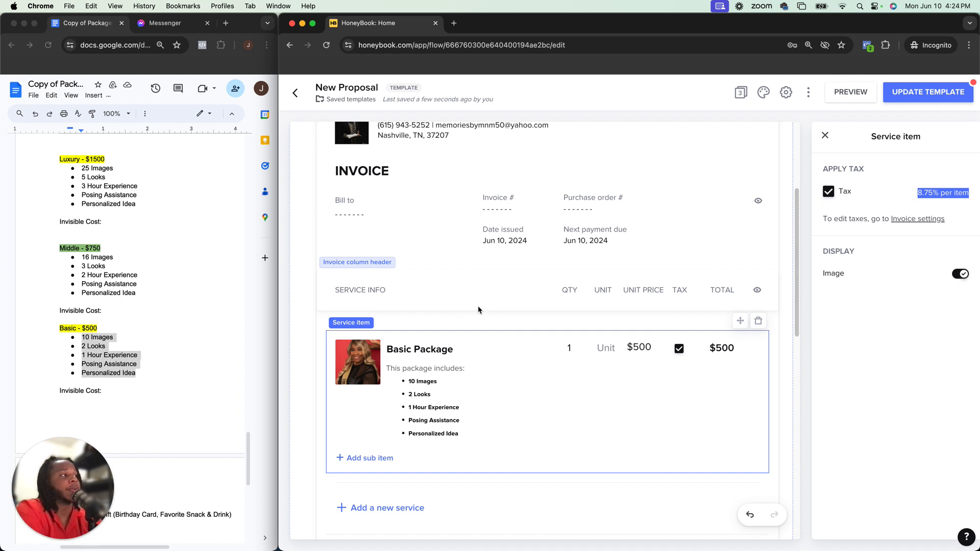
Switch the payment plan to Client selects plan and back to Preset plan
scroll(478, 305, down, 3)
scroll(477, 307, up, 2)
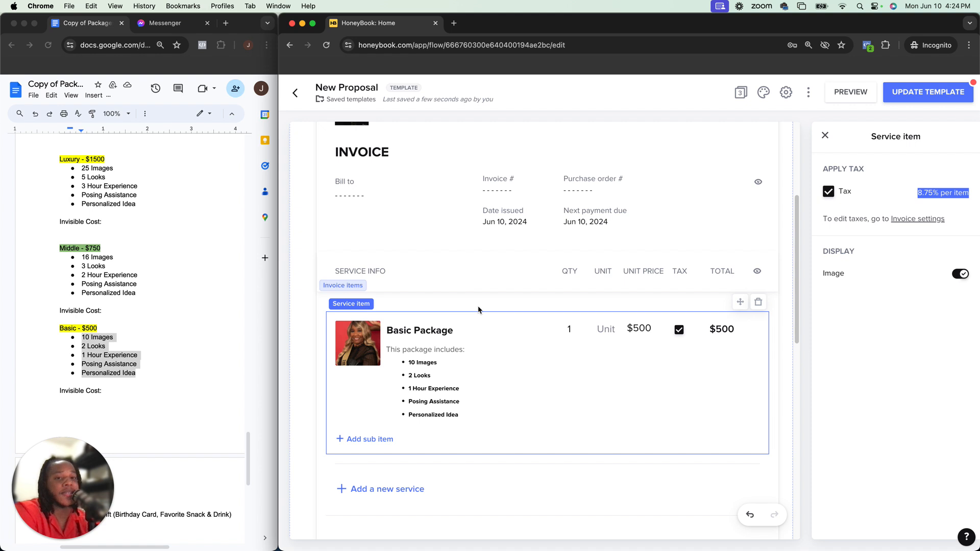
scroll(454, 404, down, 4)
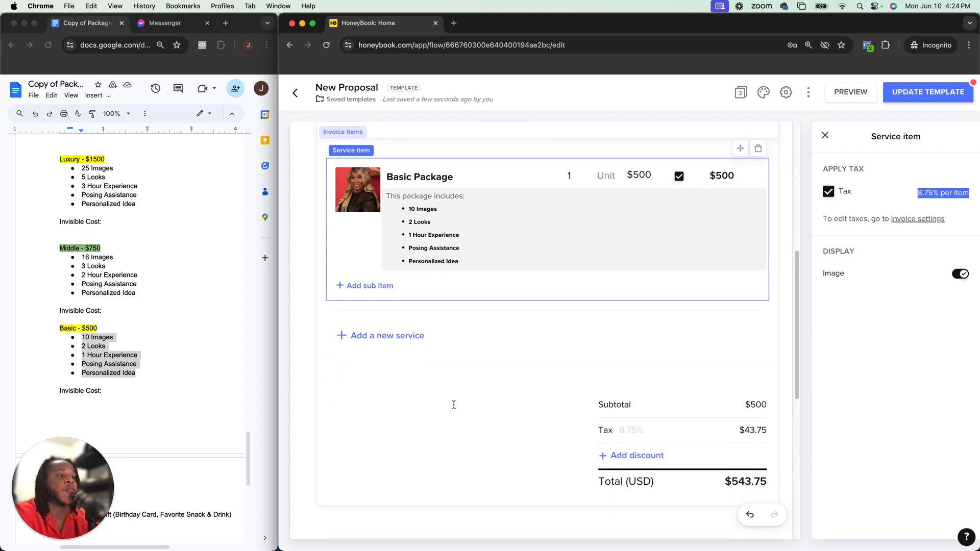
scroll(455, 409, down, 5)
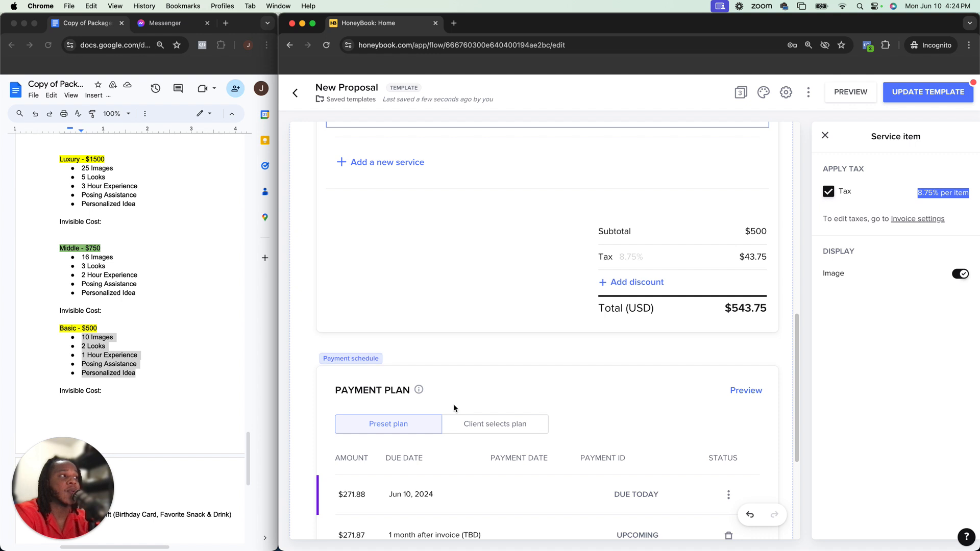
scroll(455, 408, down, 2)
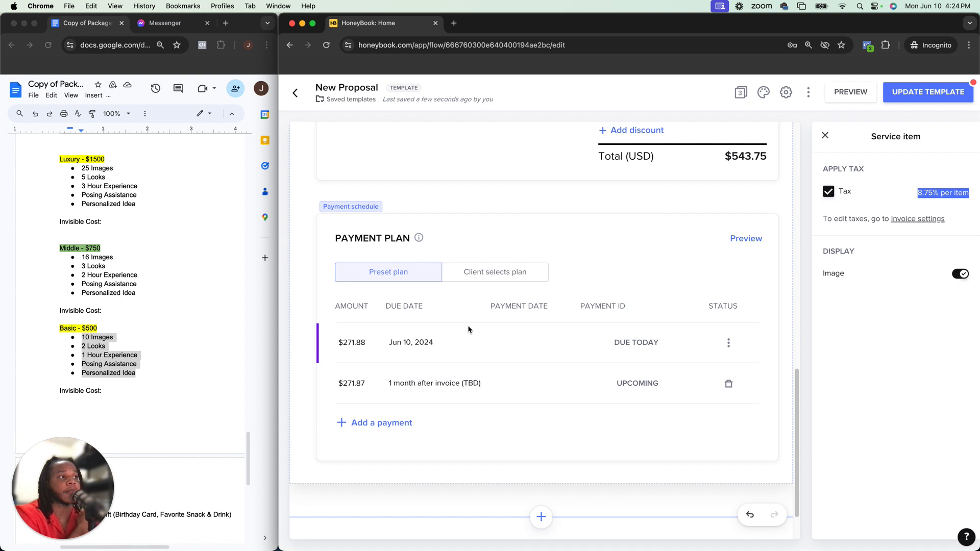
click(425, 270)
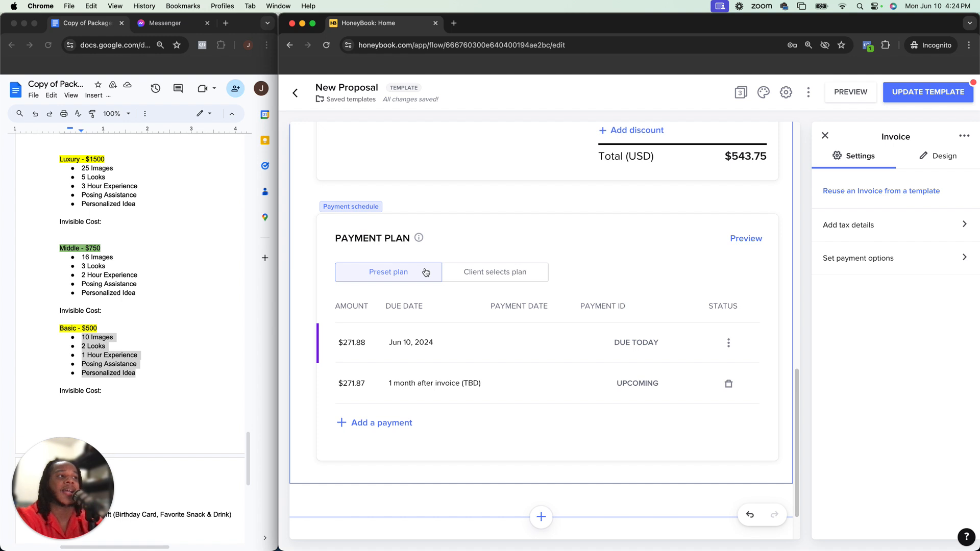
click(471, 278)
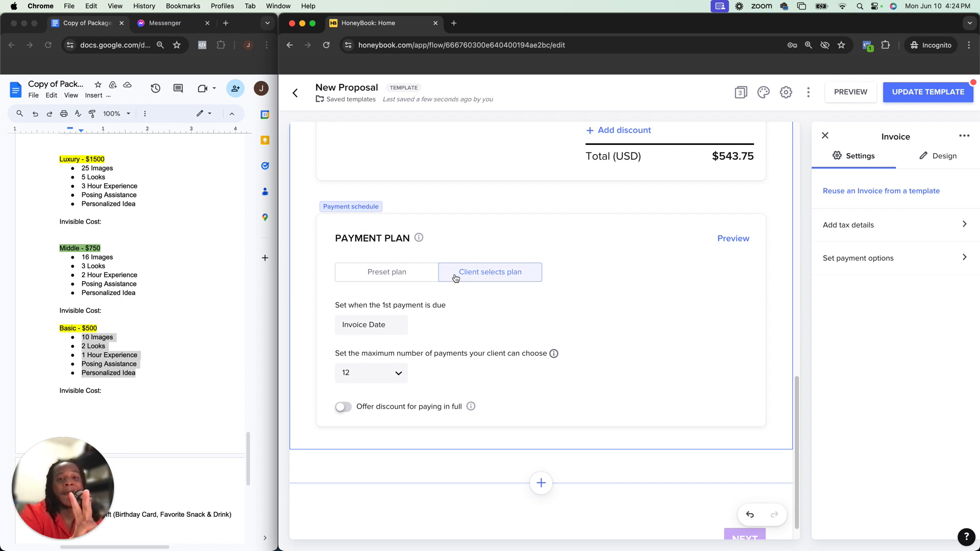
click(421, 278)
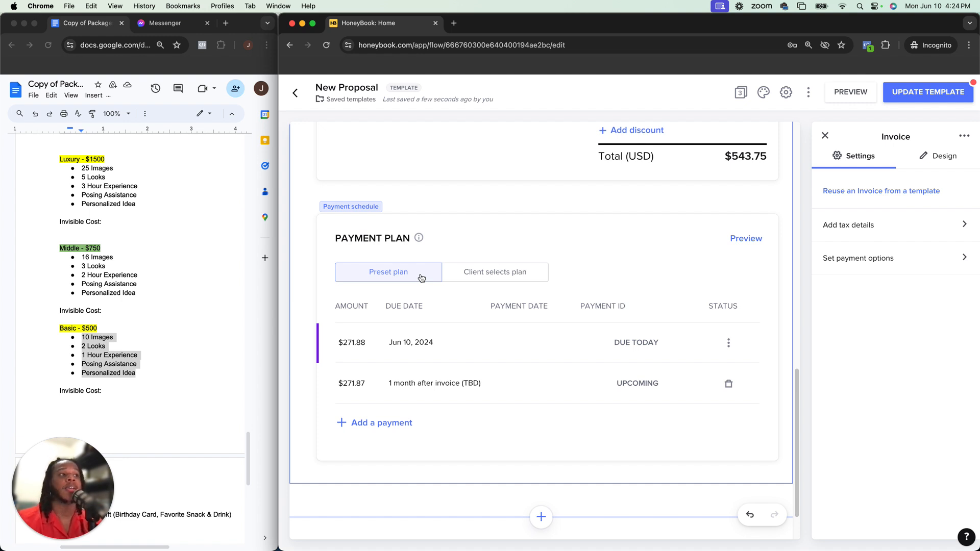
Set the first payment to a custom amount of $100
click(362, 342)
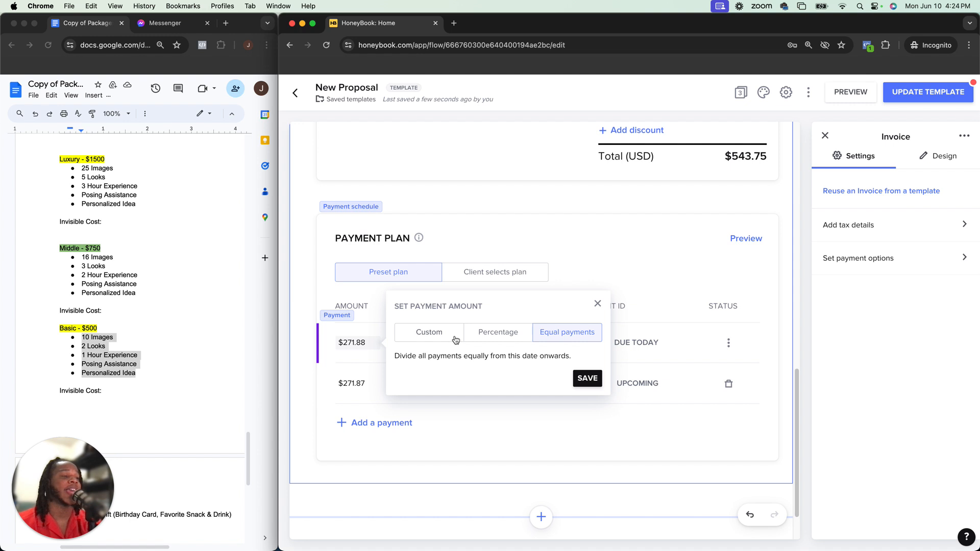
click(455, 337)
text(100)
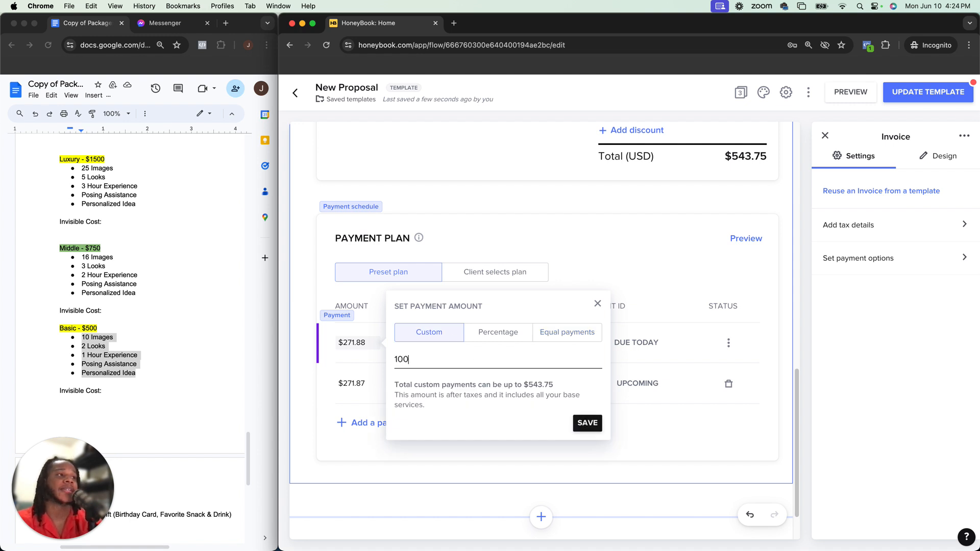
click(584, 429)
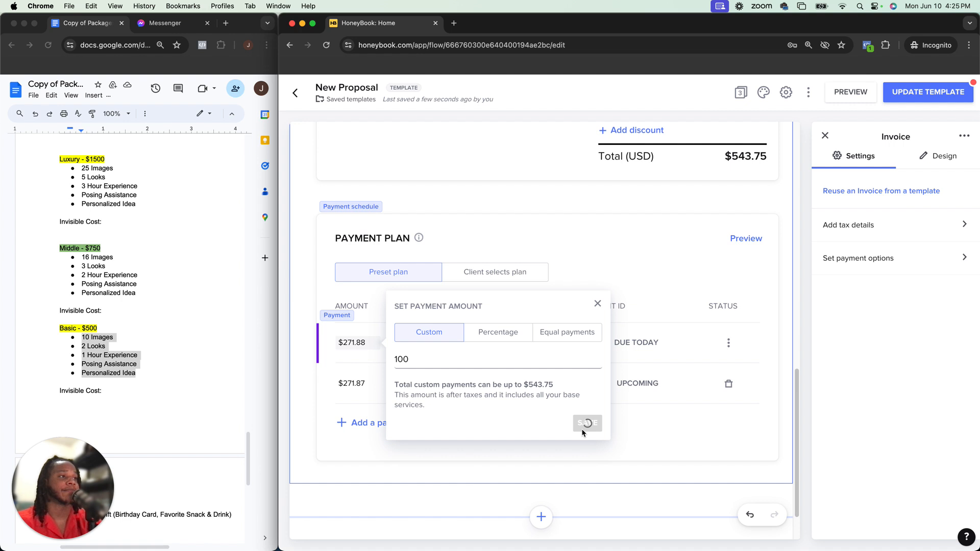
Change the first payment amount to a percentage split
click(360, 384)
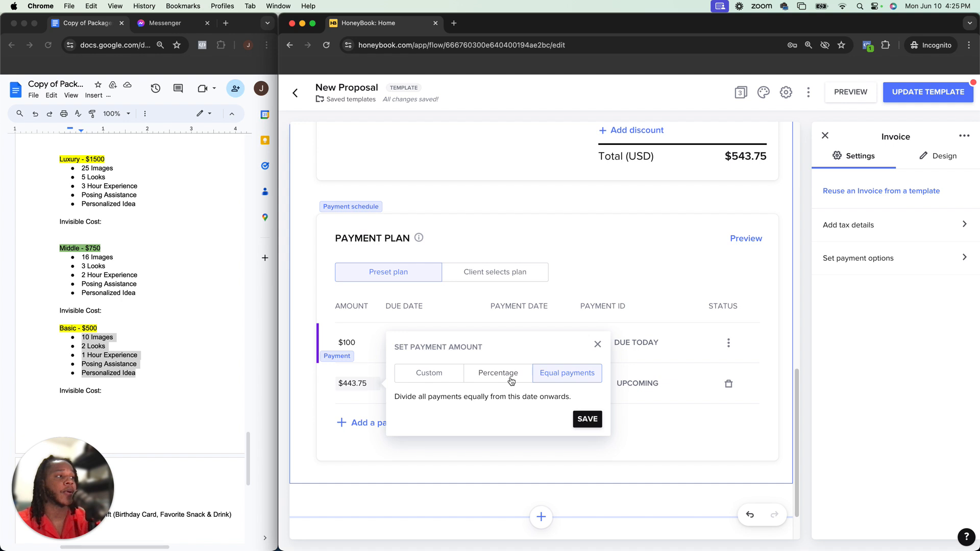
click(598, 345)
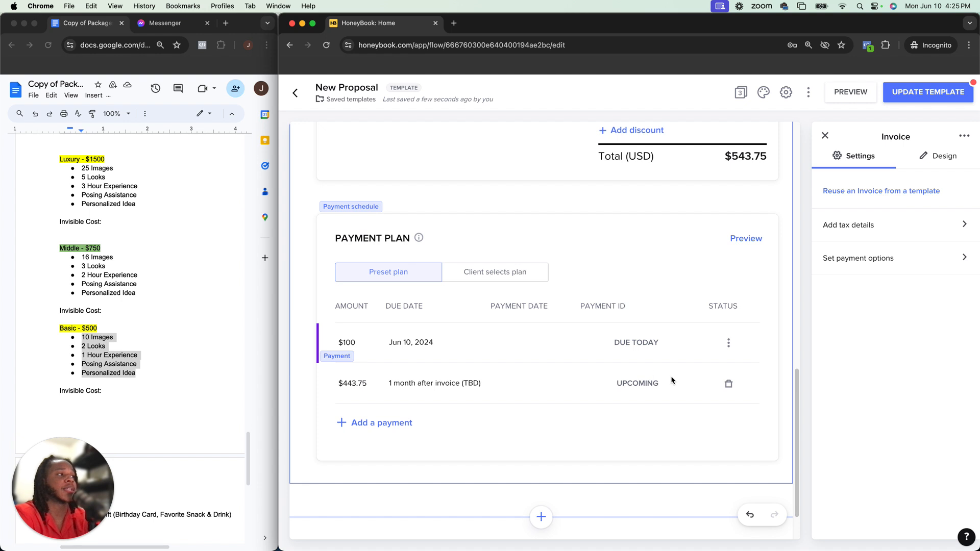
click(368, 342)
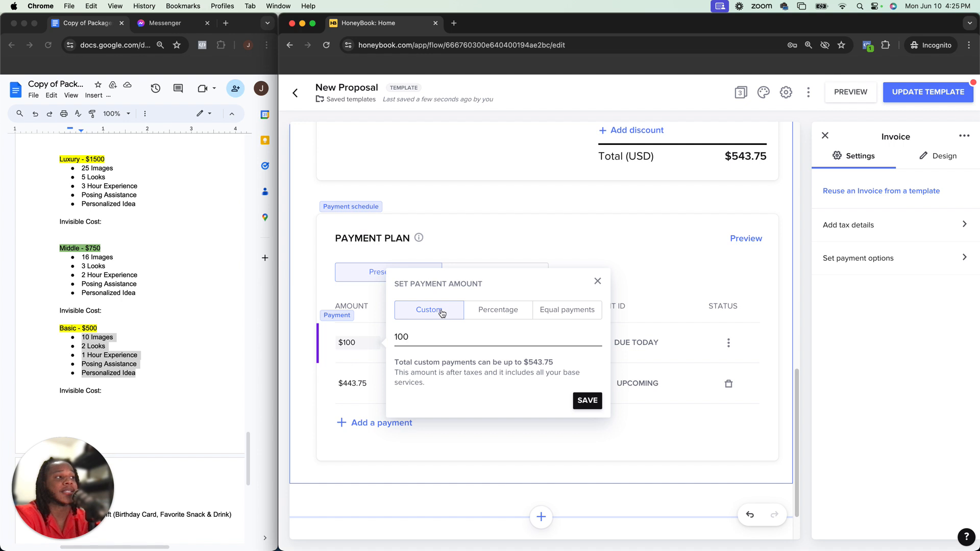
click(492, 317)
click(585, 370)
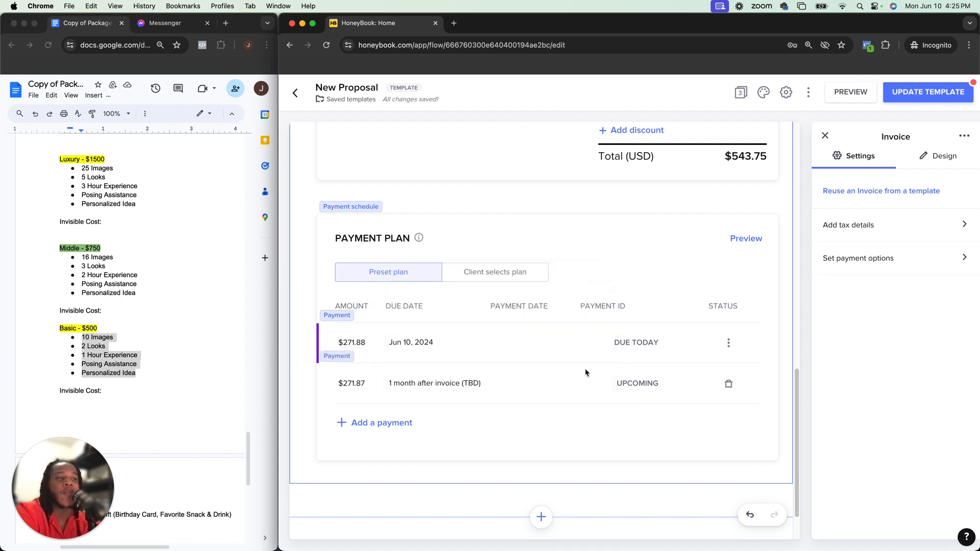
Switch the first payment back to a custom amount of $100
click(367, 343)
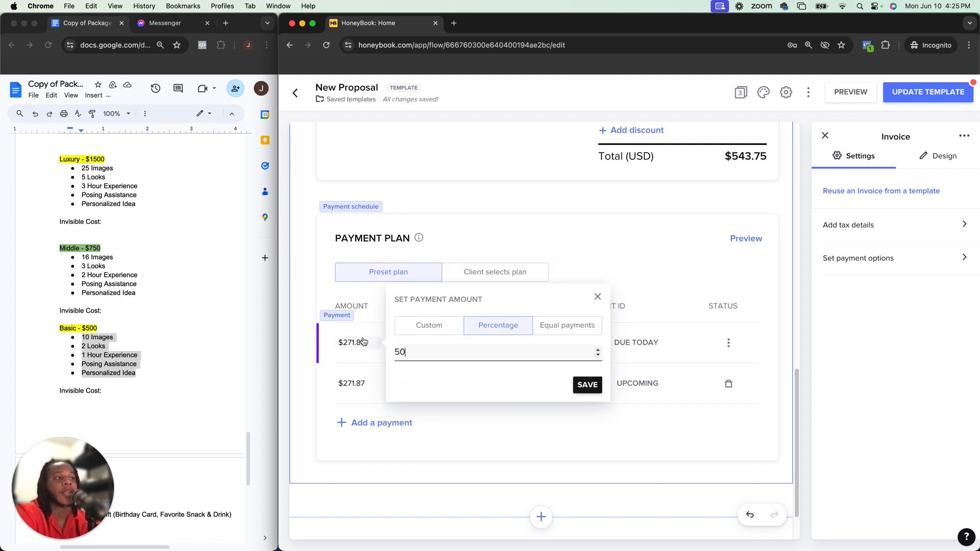
click(434, 332)
click(582, 417)
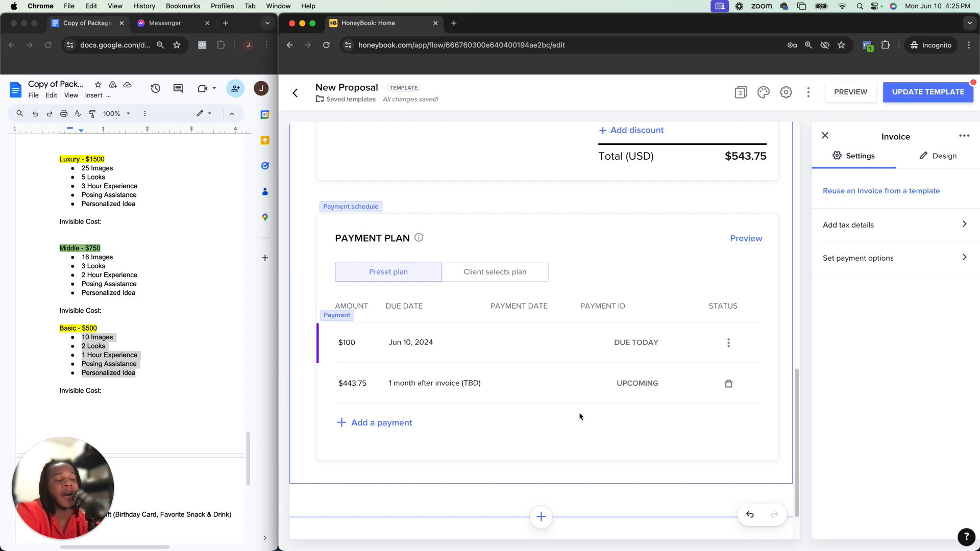
Browse the due date options for the first payment and save it as Invoice date
click(433, 344)
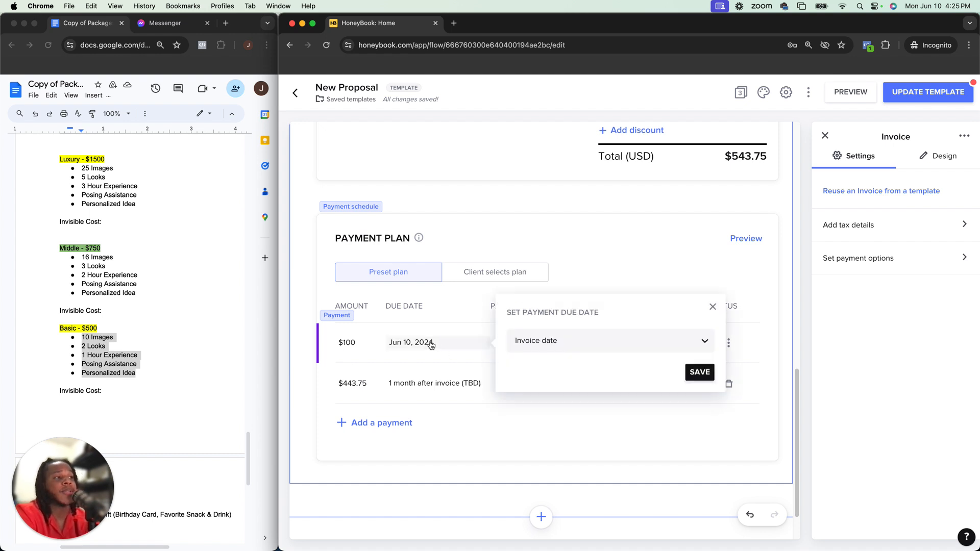
click(544, 349)
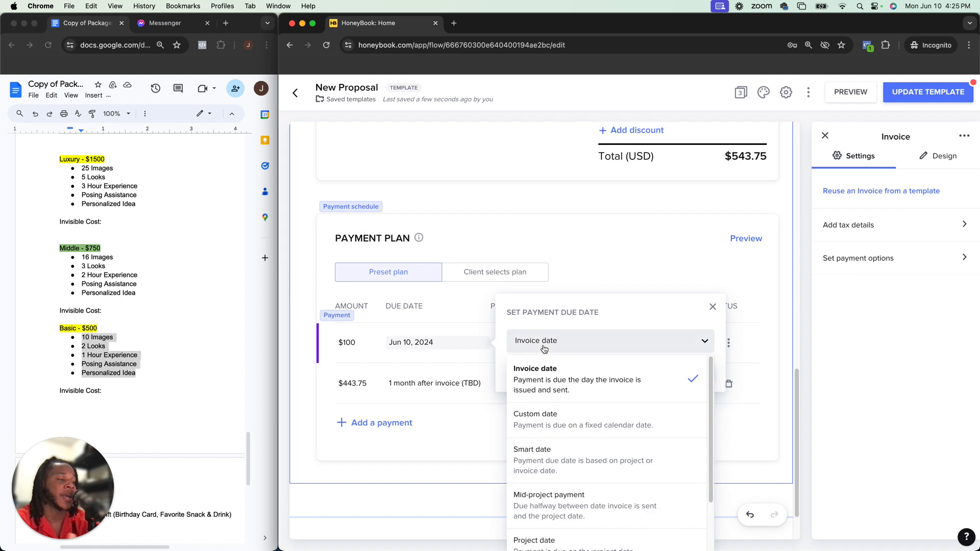
scroll(540, 441, down, 2)
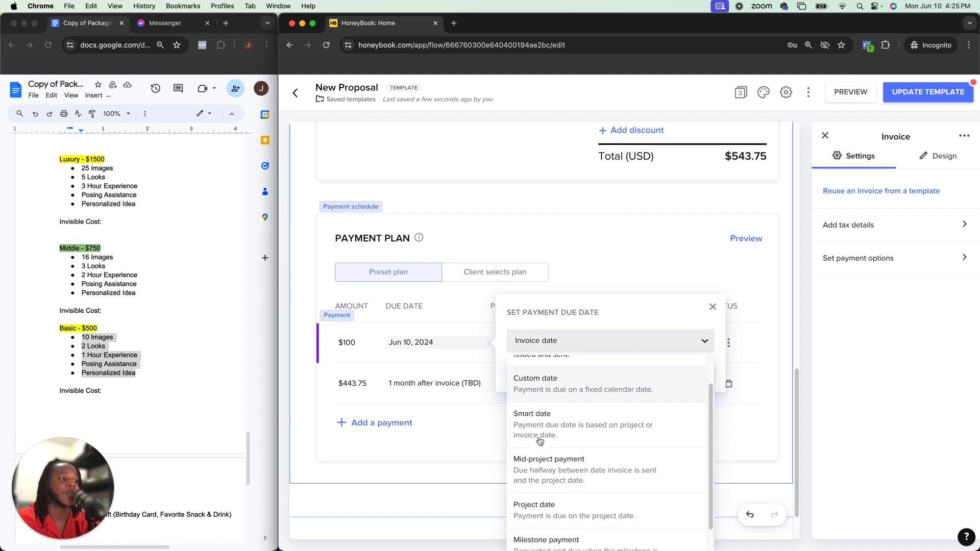
scroll(540, 441, up, 2)
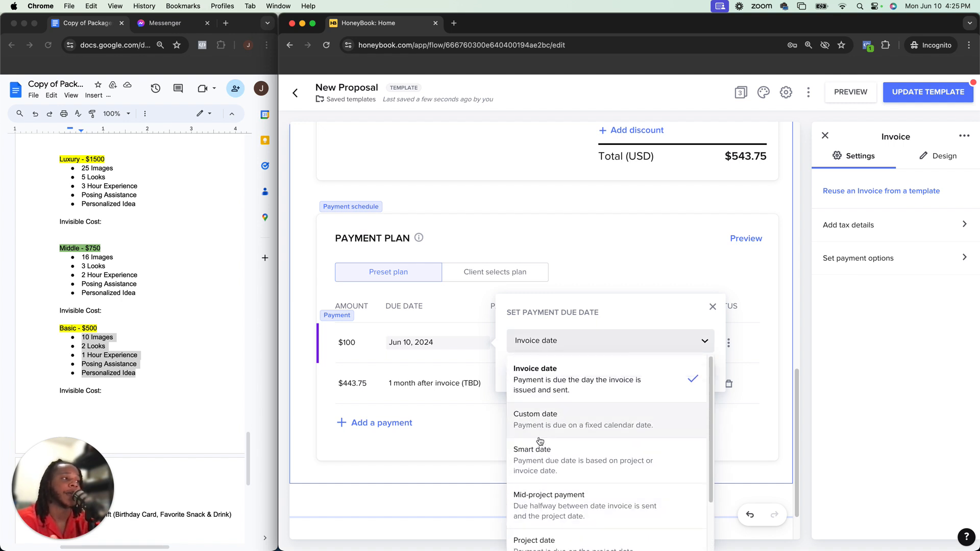
click(564, 388)
click(700, 373)
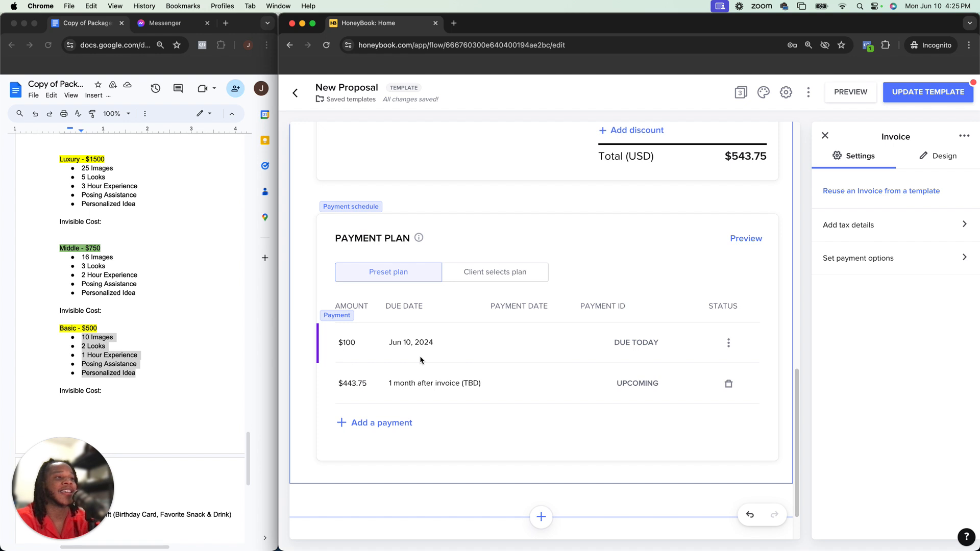
Explore the second payment's Smart date options, trying day(s) and the timing choices
click(355, 384)
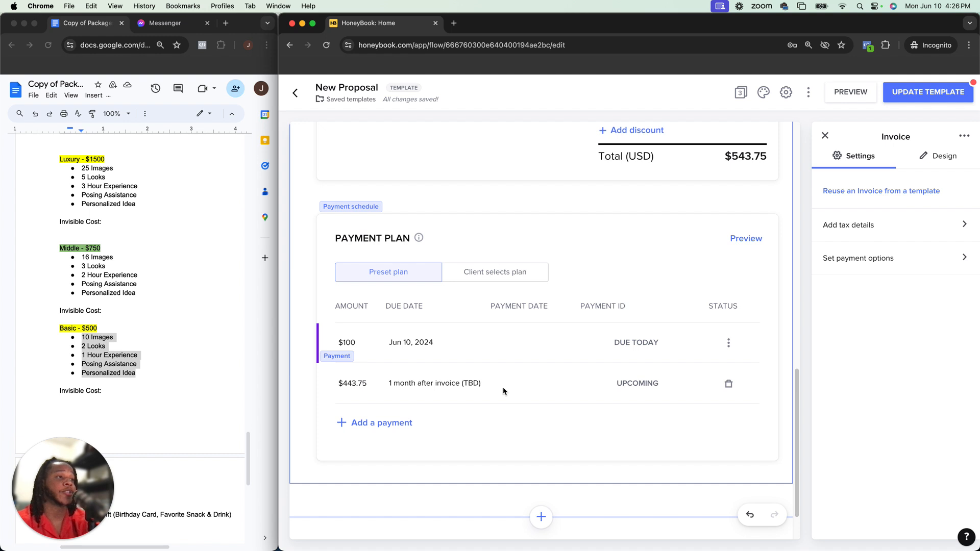
click(446, 385)
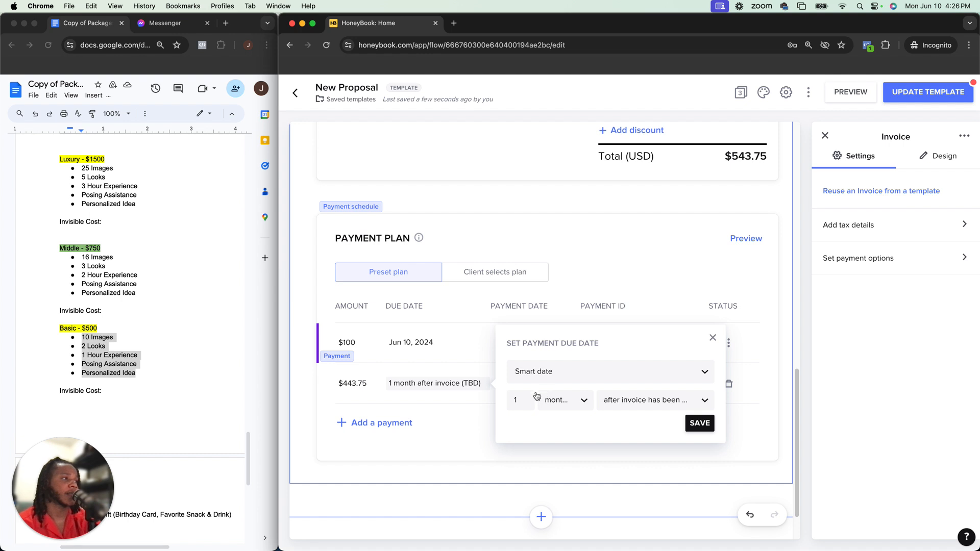
click(567, 406)
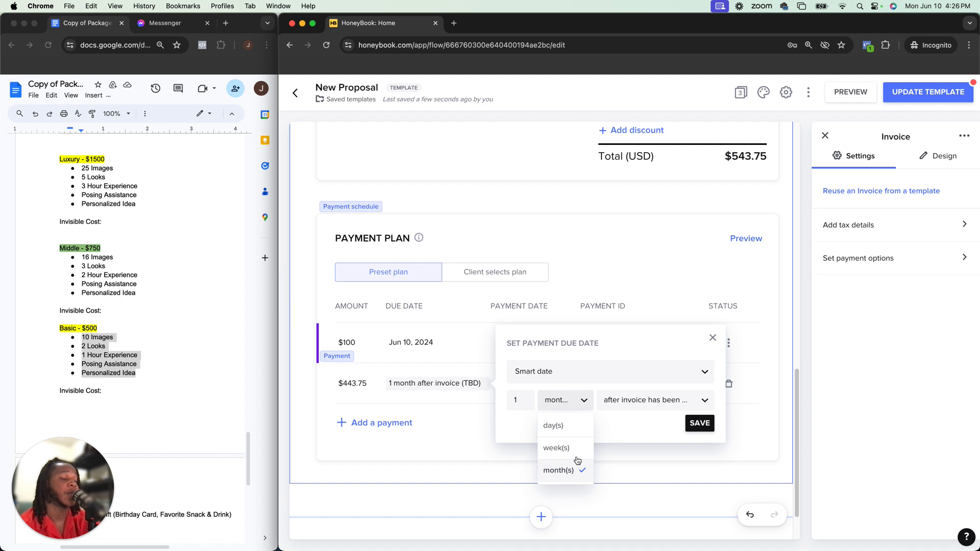
click(638, 403)
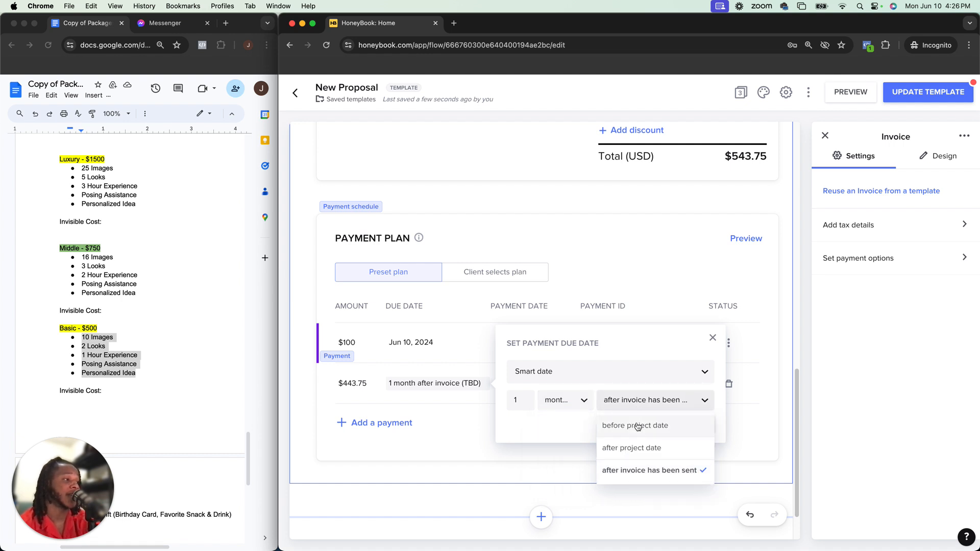
click(623, 343)
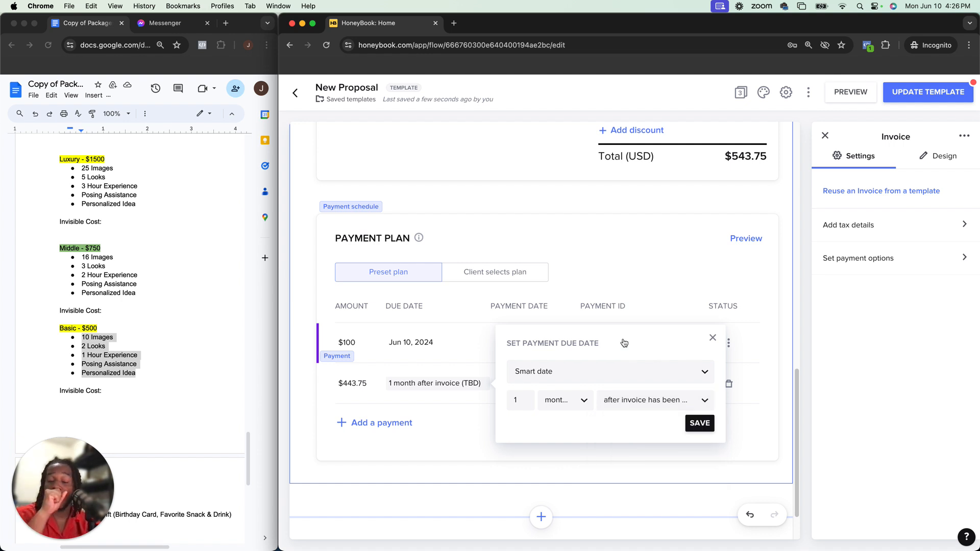
click(616, 373)
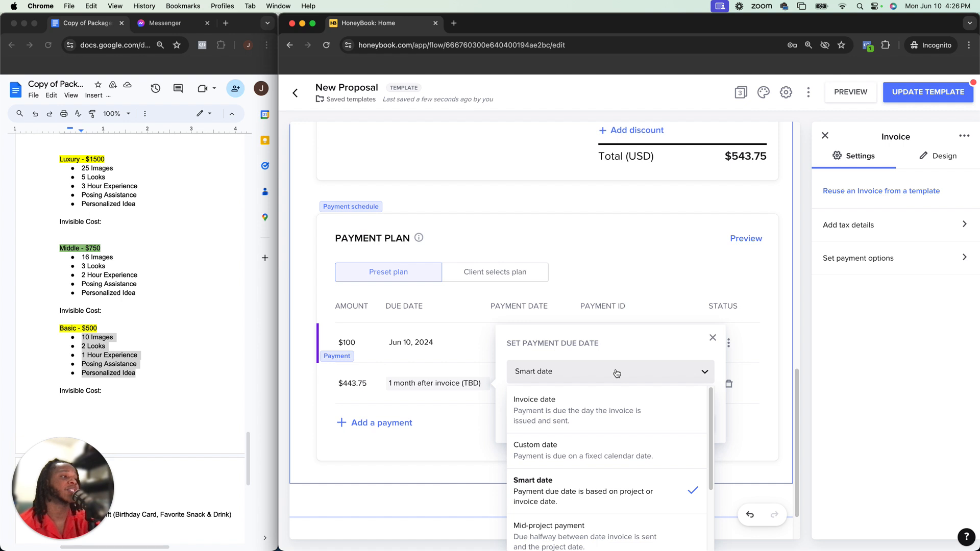
scroll(587, 433, down, 3)
scroll(587, 432, up, 2)
click(586, 431)
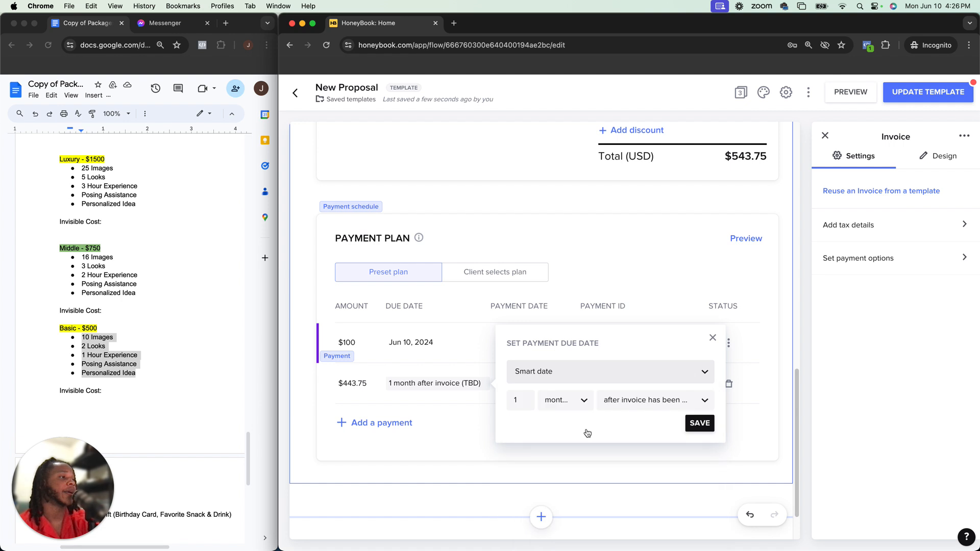
click(621, 404)
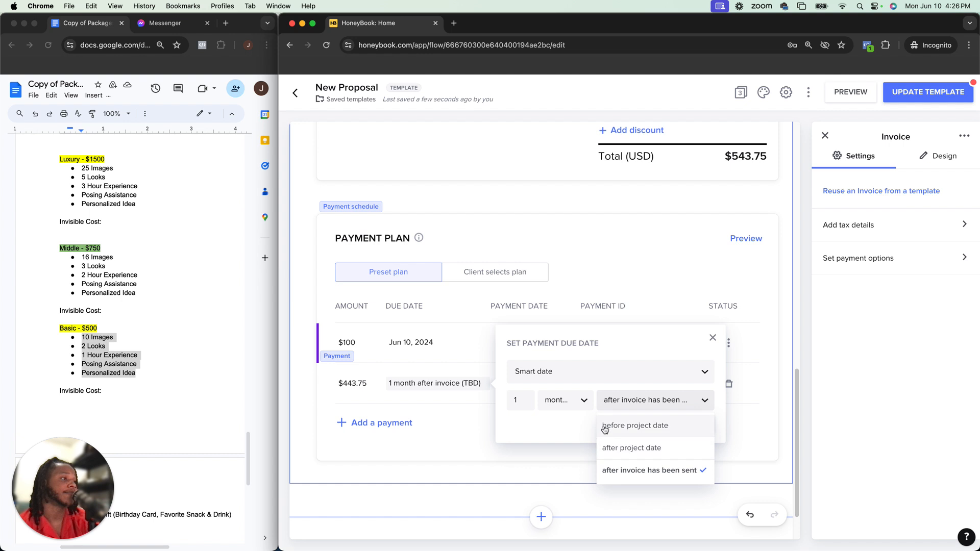
click(585, 403)
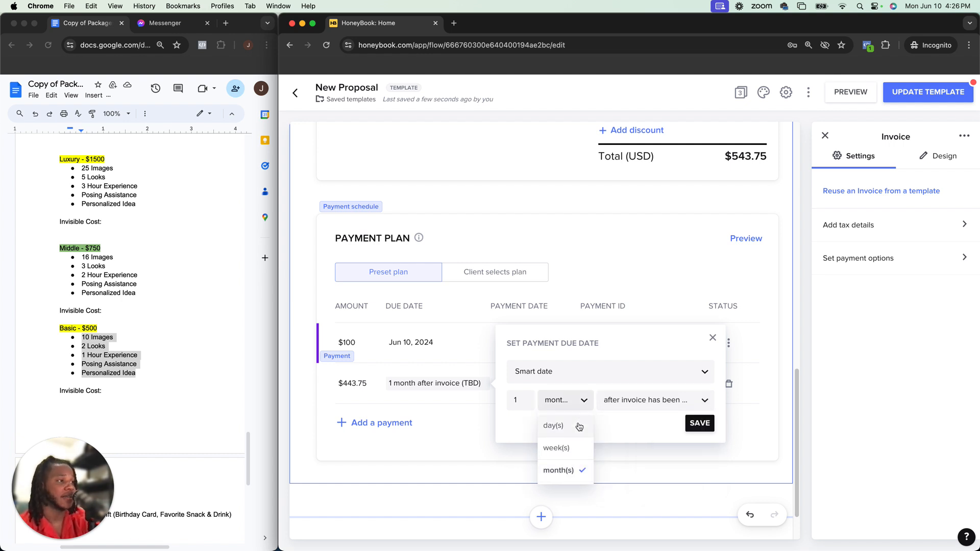
click(577, 426)
click(642, 407)
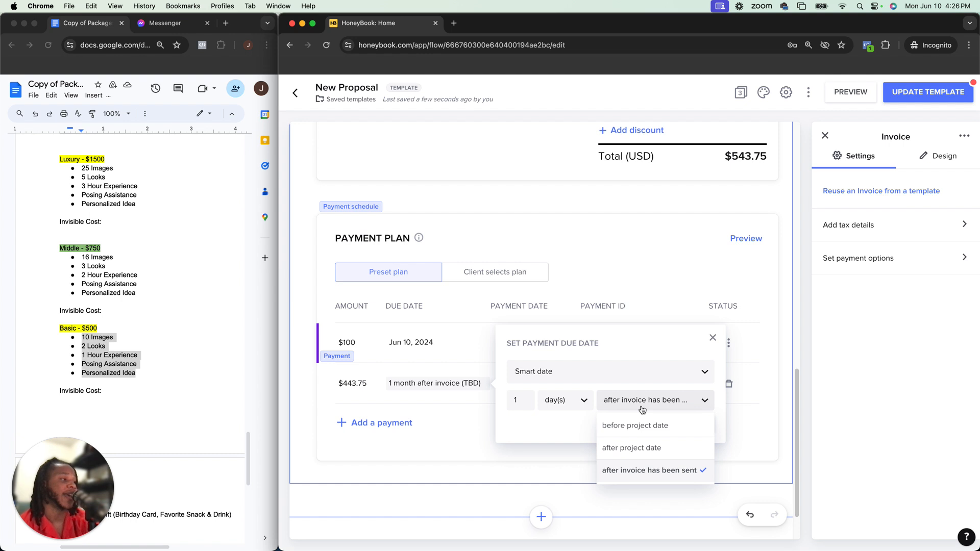
Set the second payment's due date to Project date
click(640, 376)
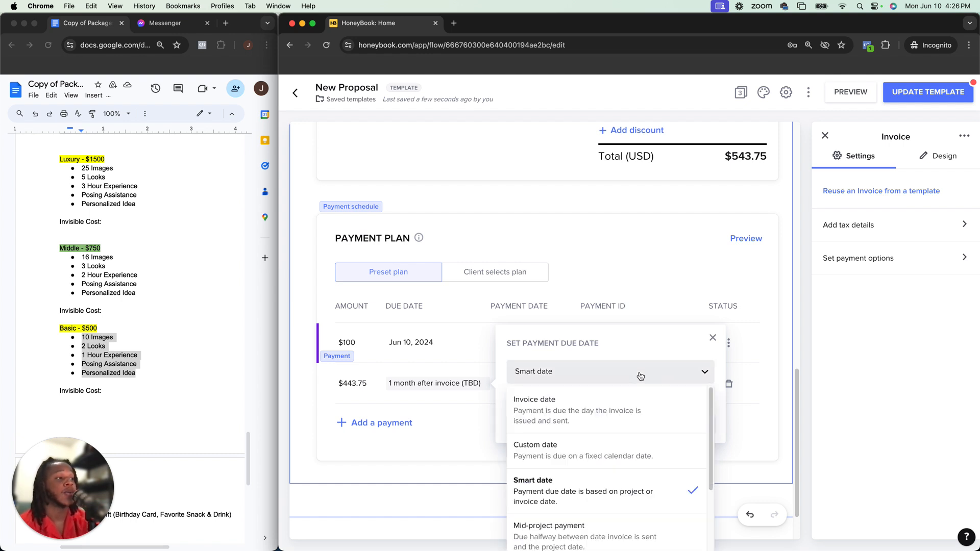
click(601, 444)
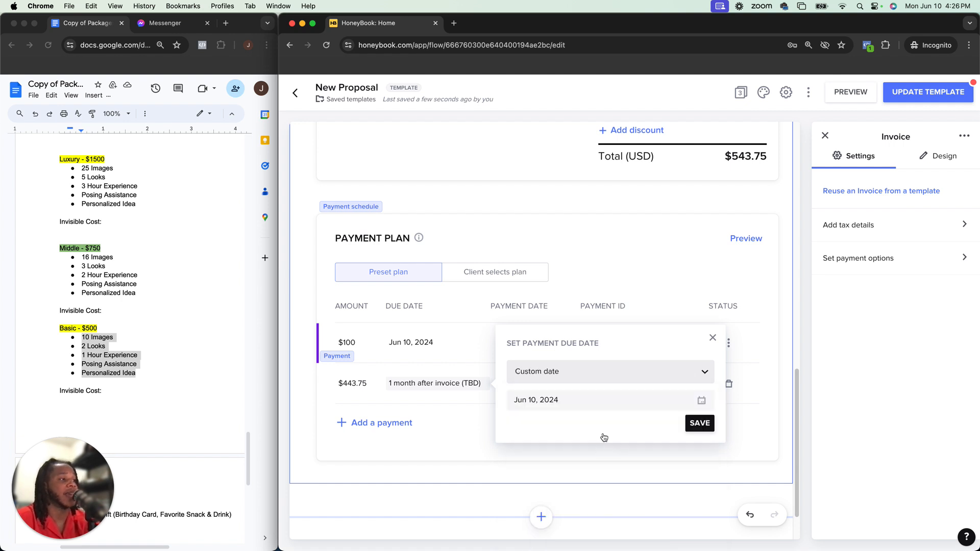
click(701, 400)
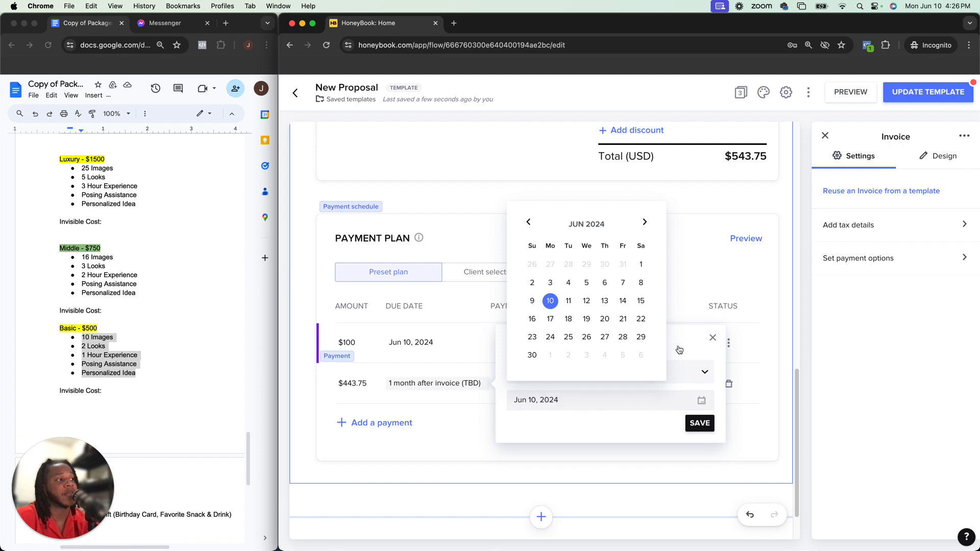
click(682, 372)
scroll(608, 495, down, 3)
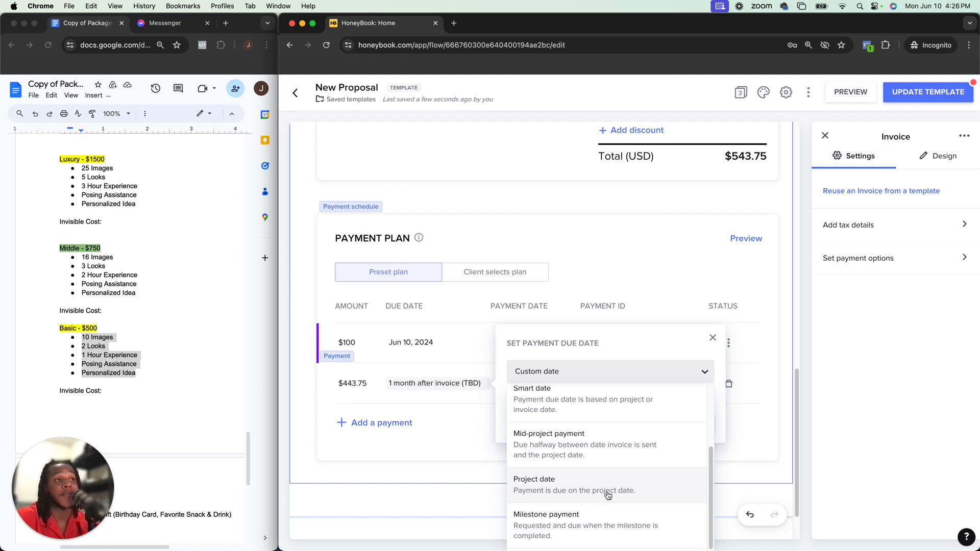
click(517, 484)
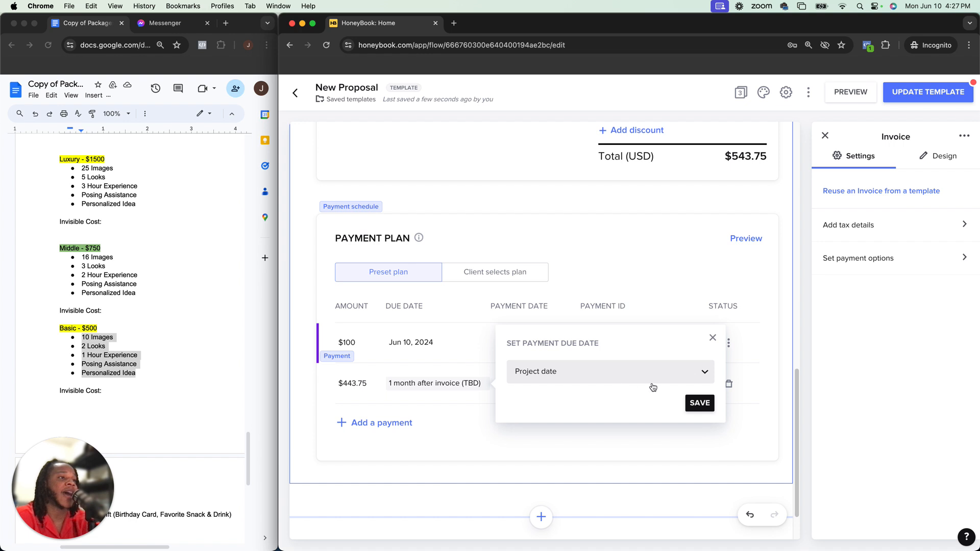
click(701, 405)
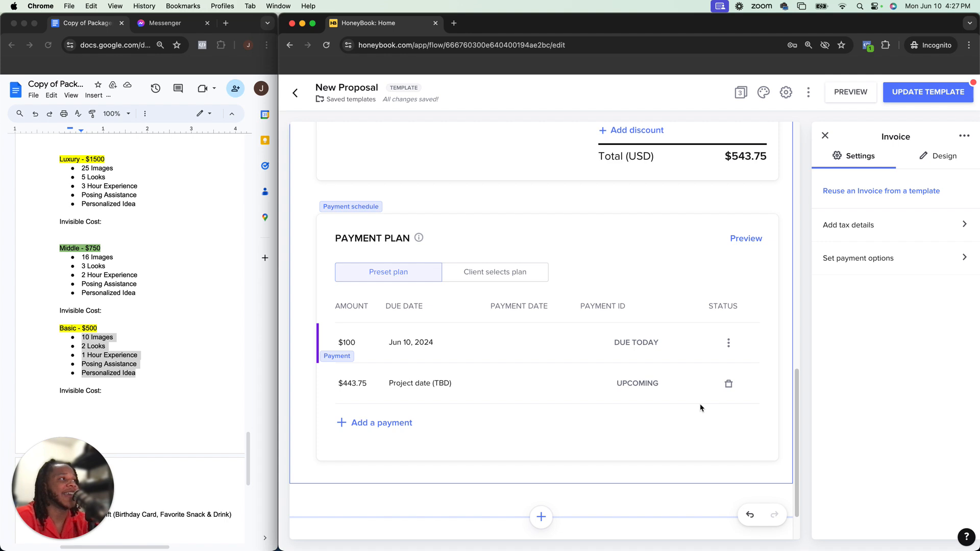
Rename the proposal template to Basic Package
scroll(700, 407, up, 10)
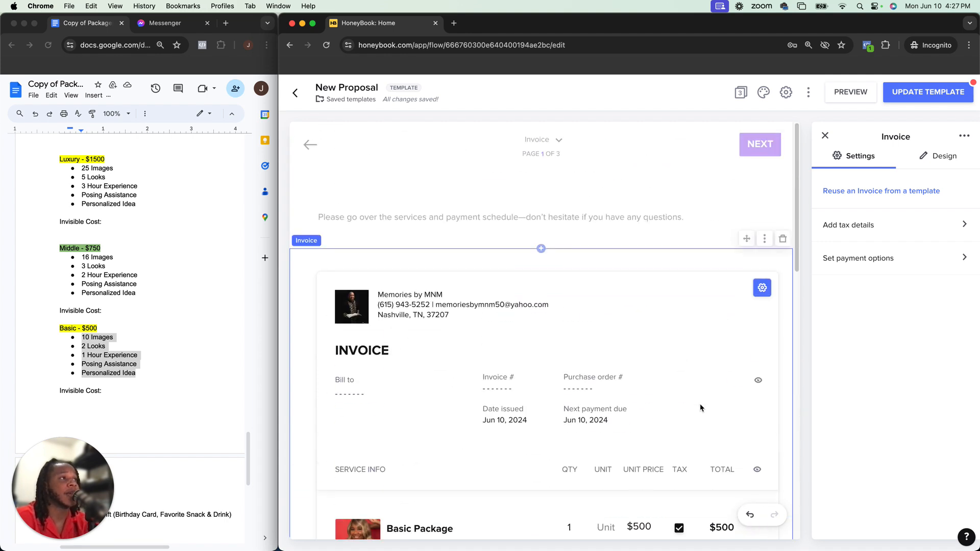
scroll(551, 401, down, 7)
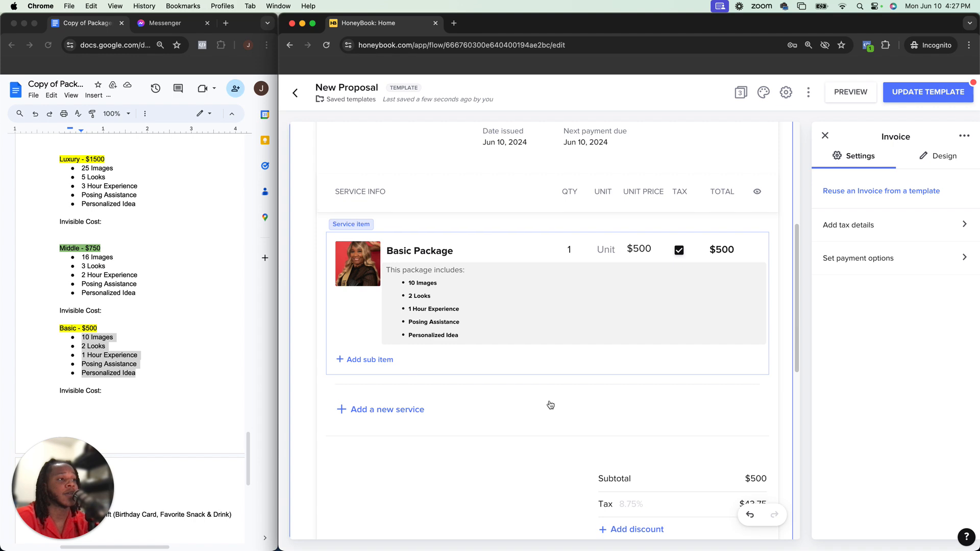
scroll(549, 402, down, 6)
scroll(549, 403, up, 7)
scroll(549, 400, up, 5)
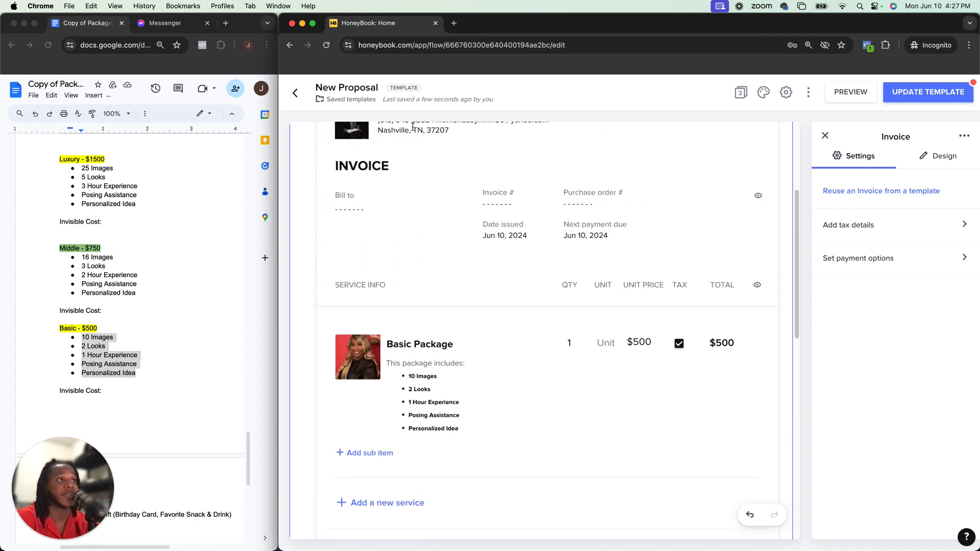
click(379, 89)
key(BackSpace)
key(BackSpace)
key(BackSpace)
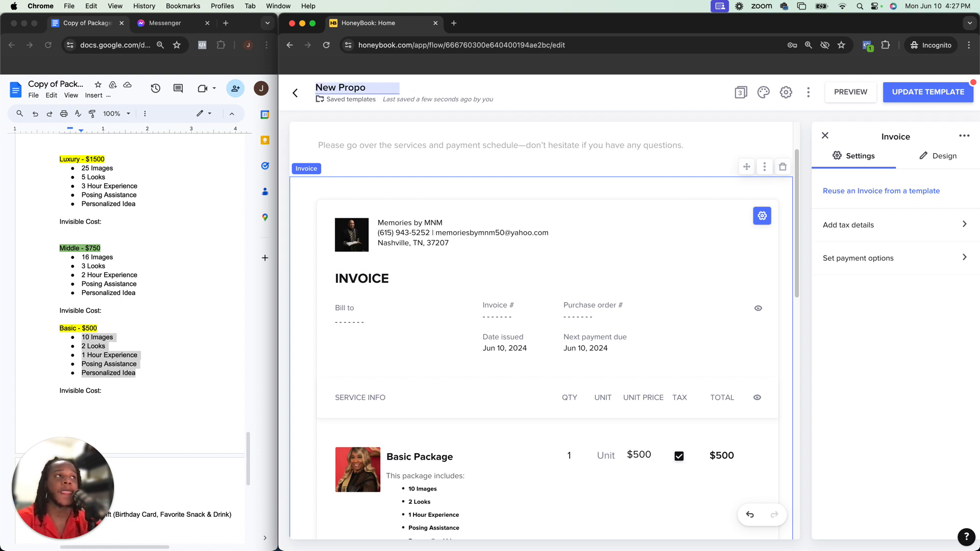
key(BackSpace)
key(BackSpace)
key(BackSpace)
key(BackSpace)
key(BackSpace)
key(BackSpace)
key(BackSpace)
key(BackSpace)
text(Ba)
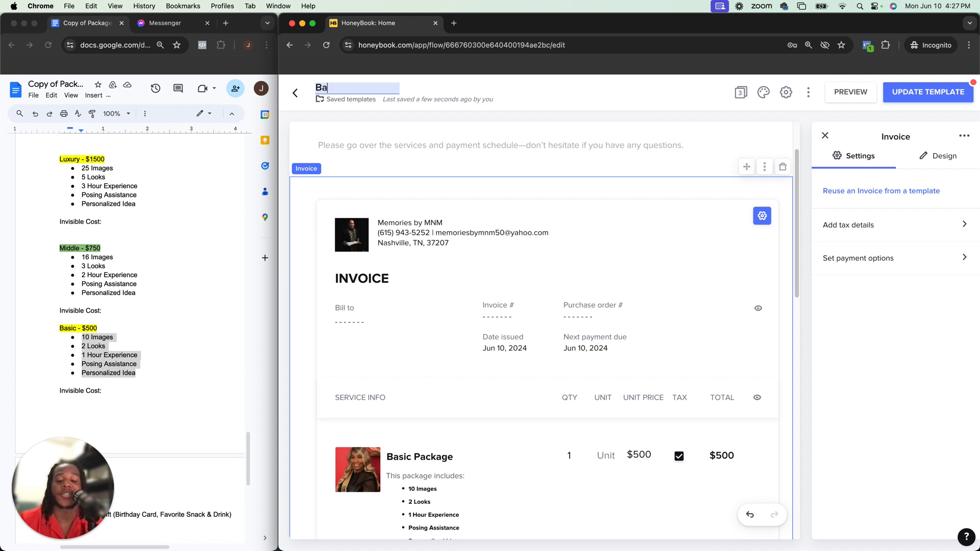
text(sic Package)
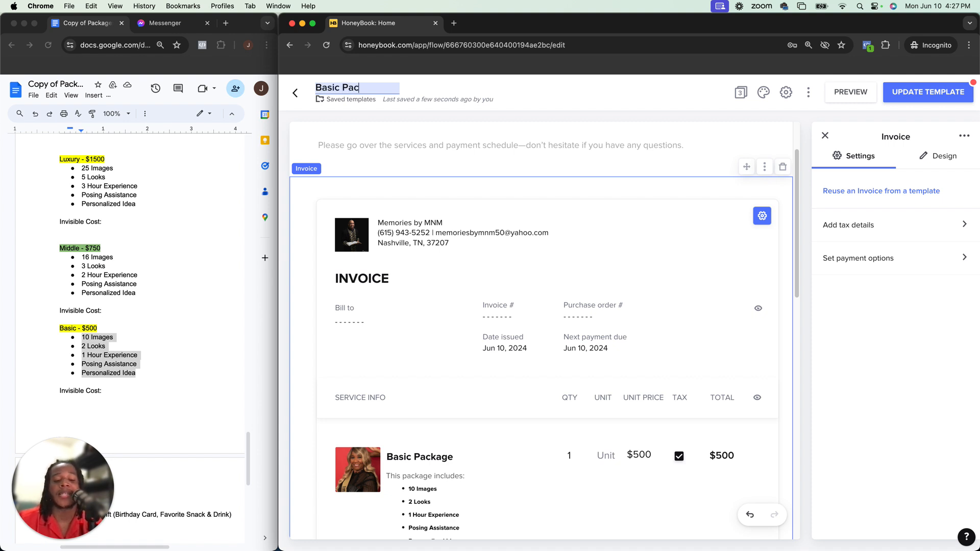
click(423, 118)
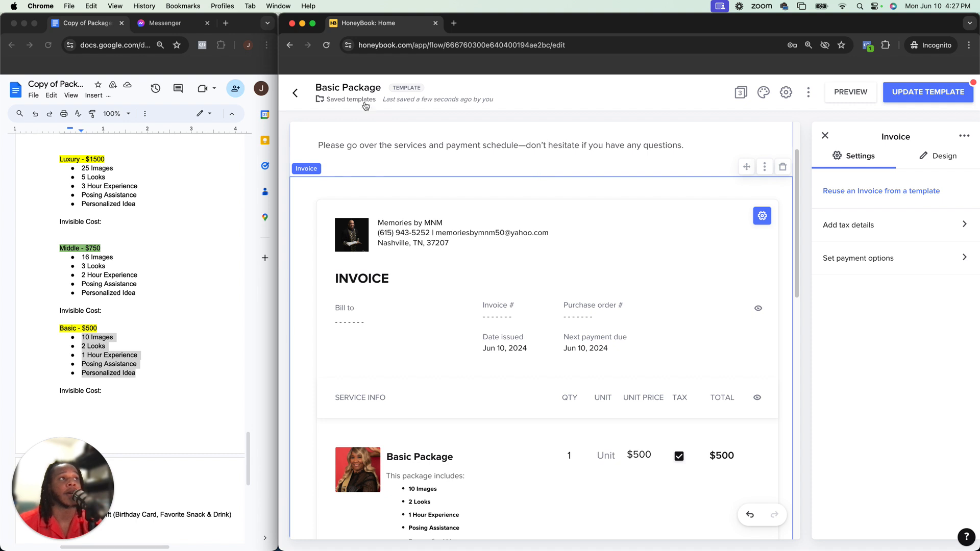
drag(386, 90, 316, 86)
click(433, 86)
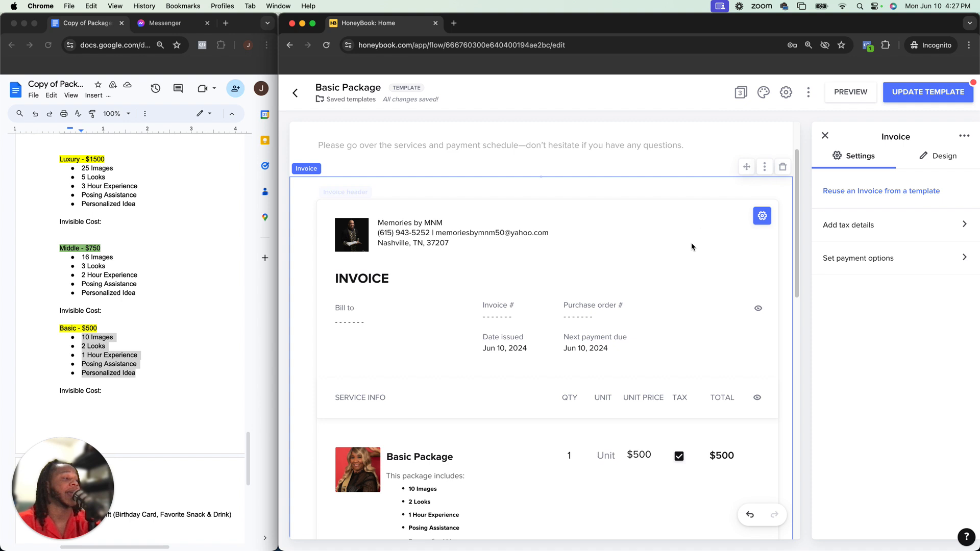
Open and close the page 1 navigation button settings
scroll(685, 258, up, 2)
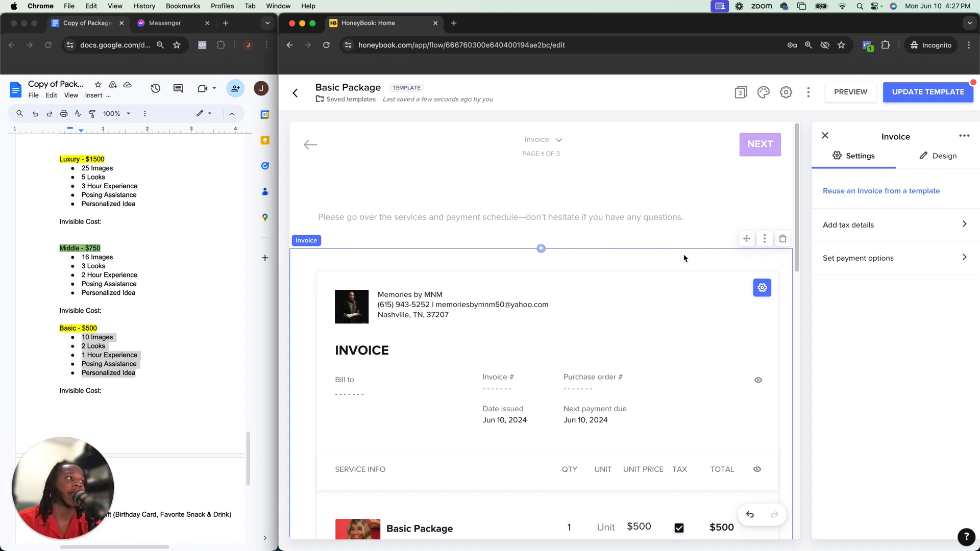
click(541, 249)
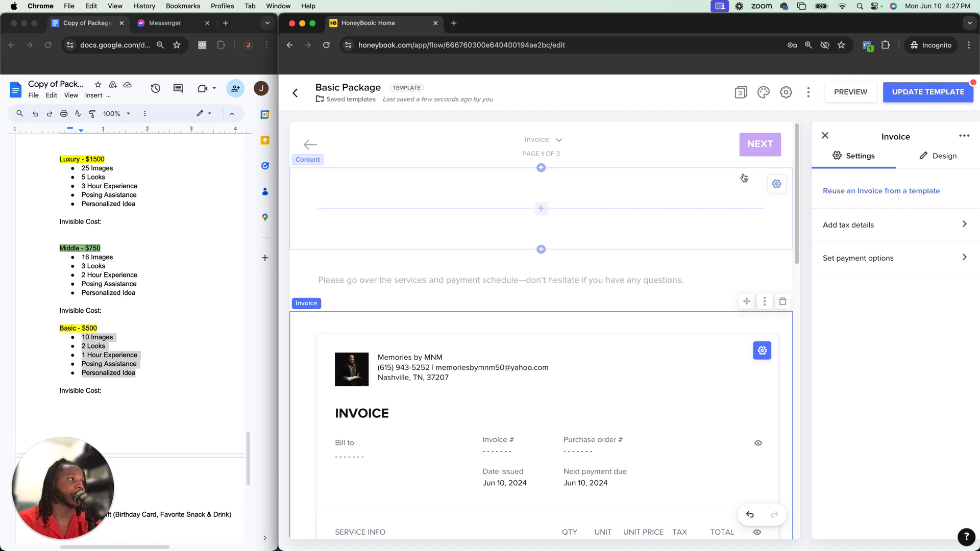
click(757, 146)
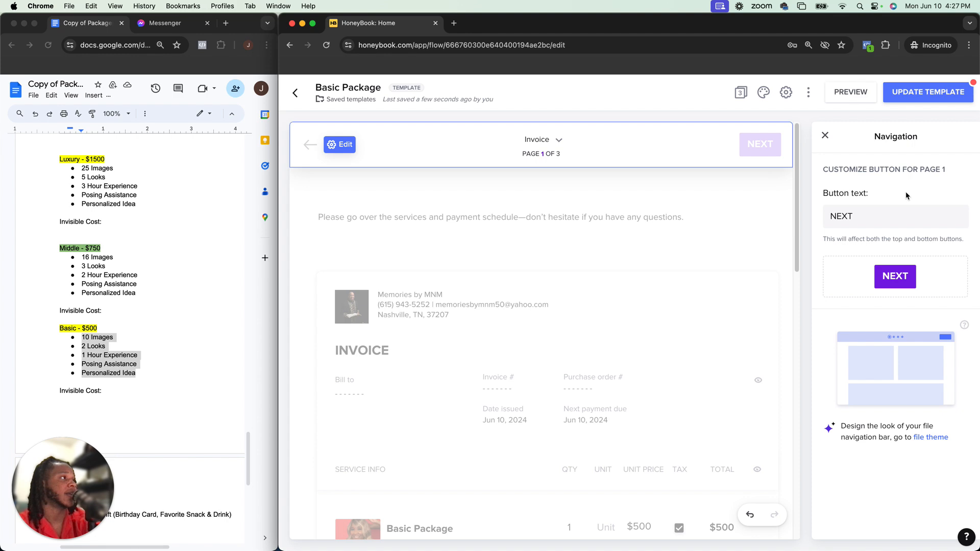
click(823, 136)
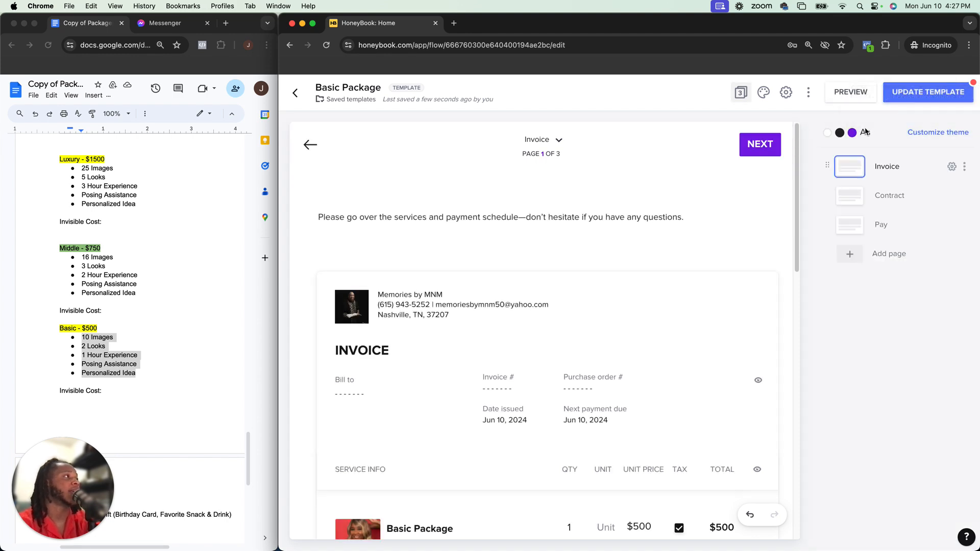
Open the Customize theme dialog and save the theme settings
click(925, 135)
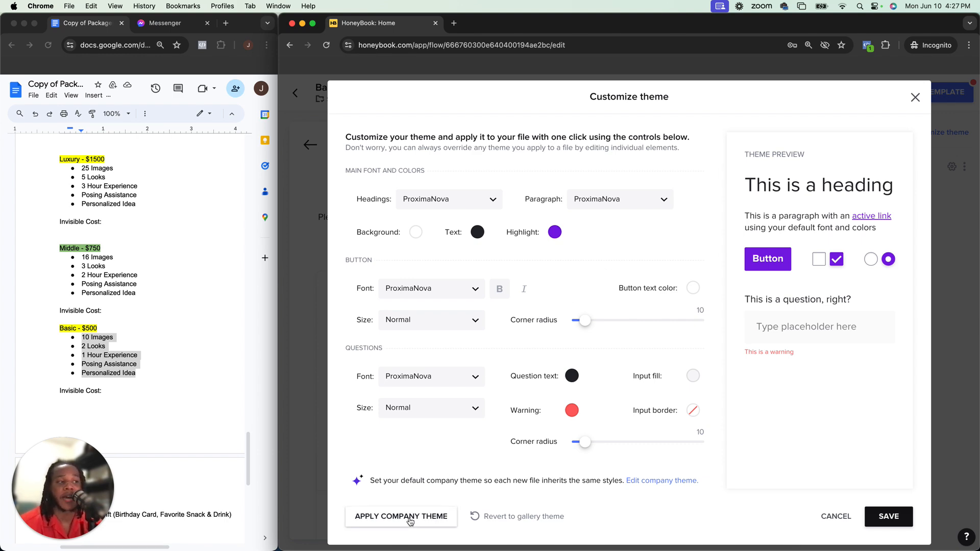
click(892, 520)
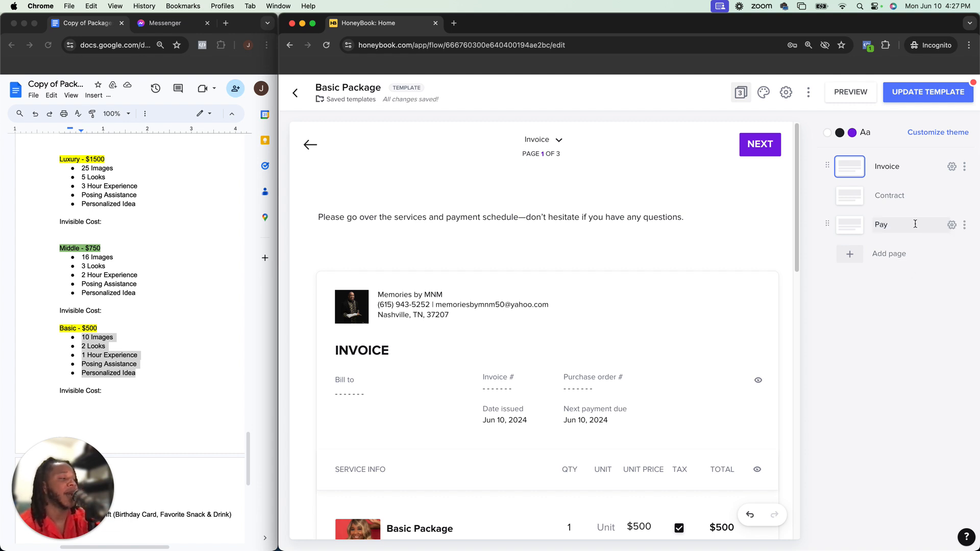
Open the Contract page and inspect the contract block's content editor, link and page settings
click(864, 205)
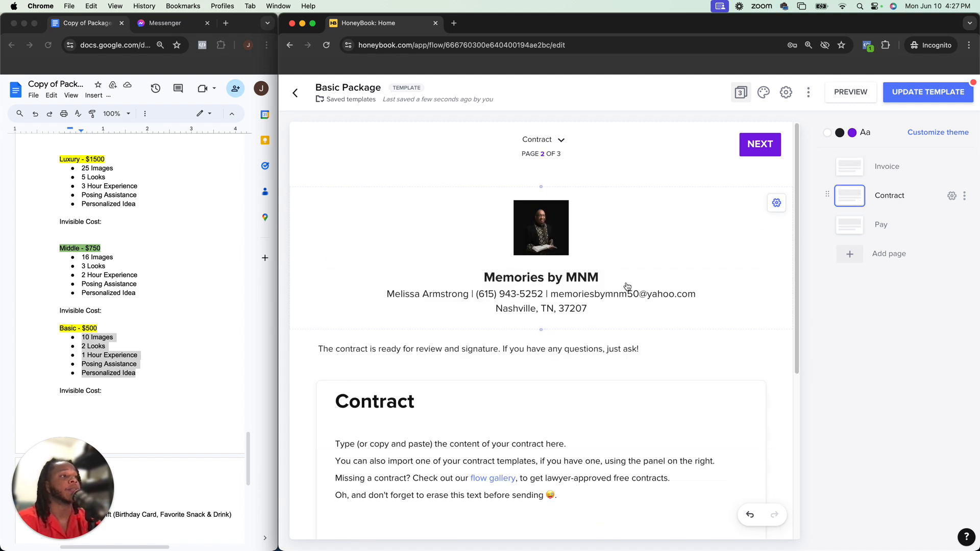
scroll(626, 287, down, 5)
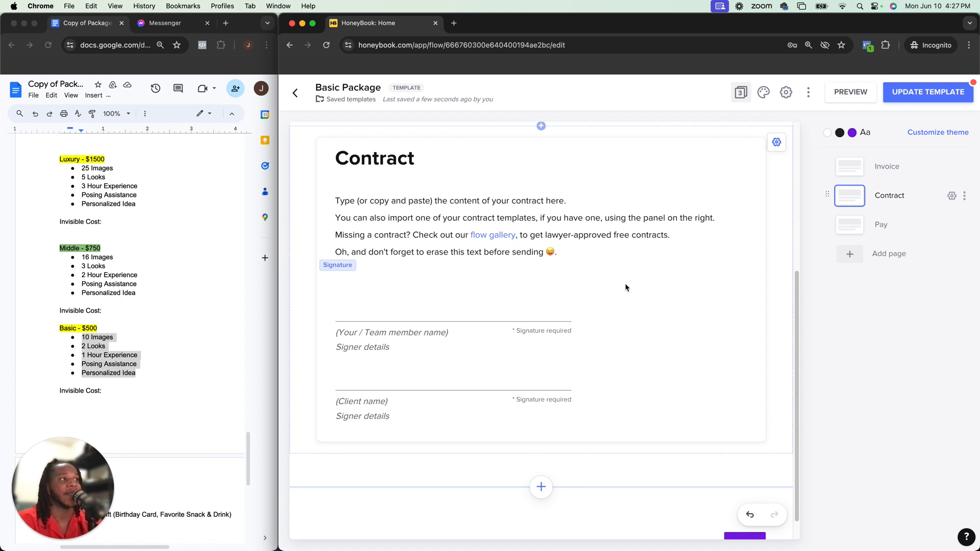
click(567, 248)
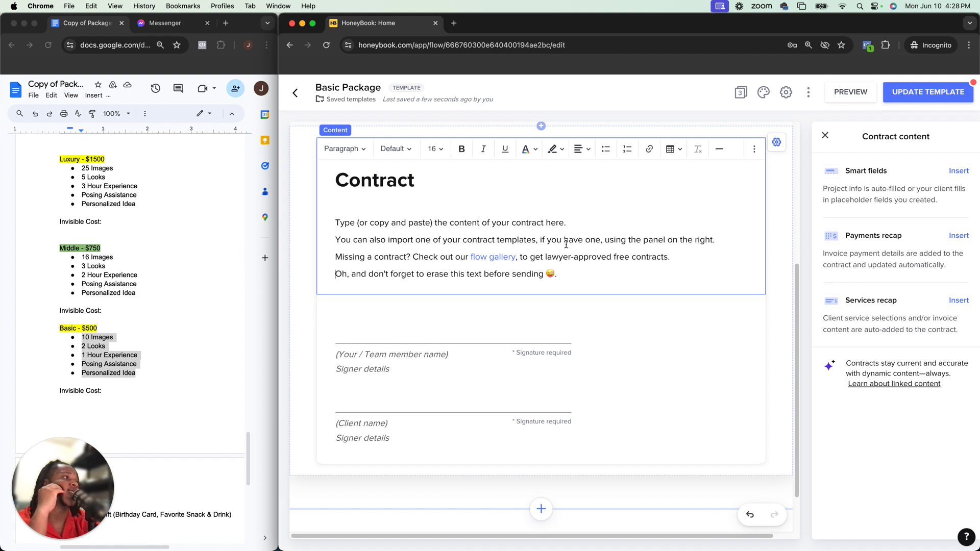
click(492, 258)
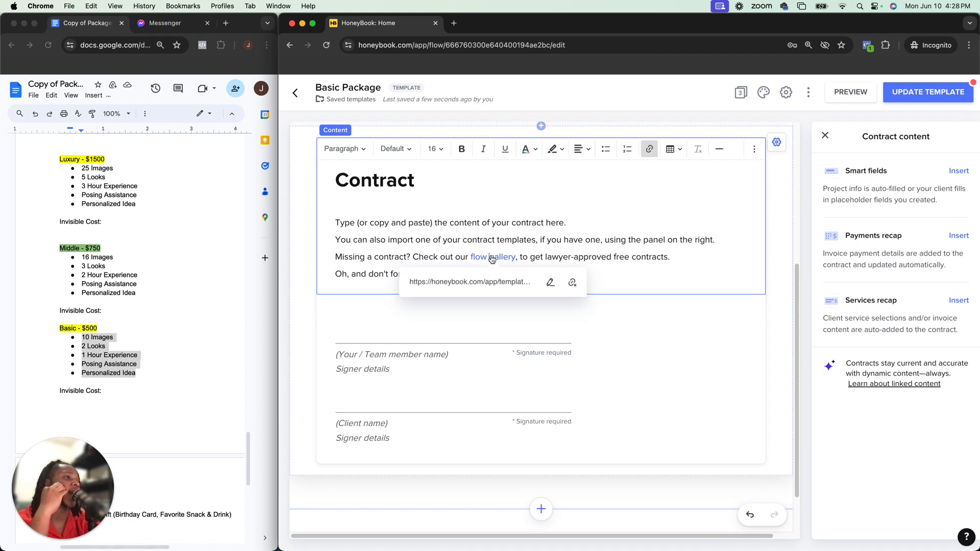
click(602, 214)
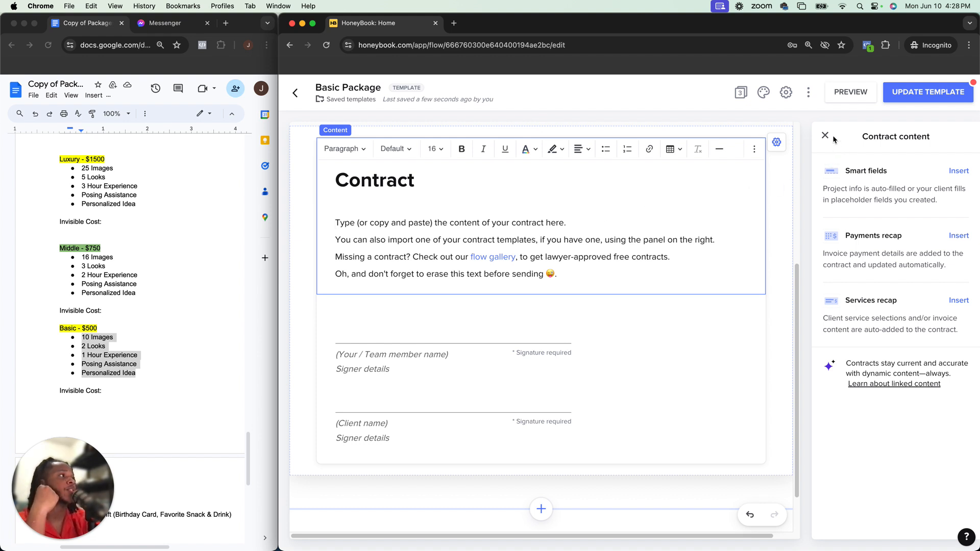
click(641, 221)
scroll(641, 222, up, 3)
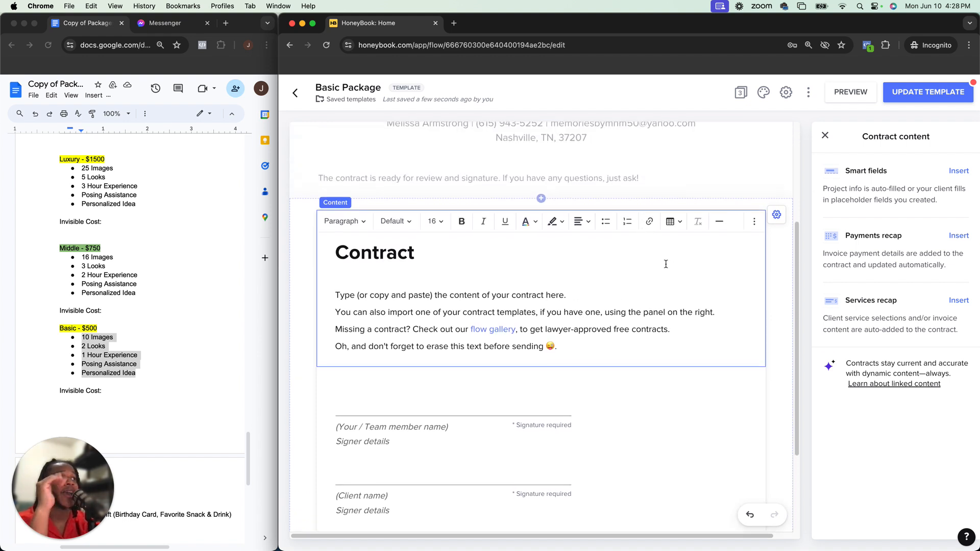
click(825, 136)
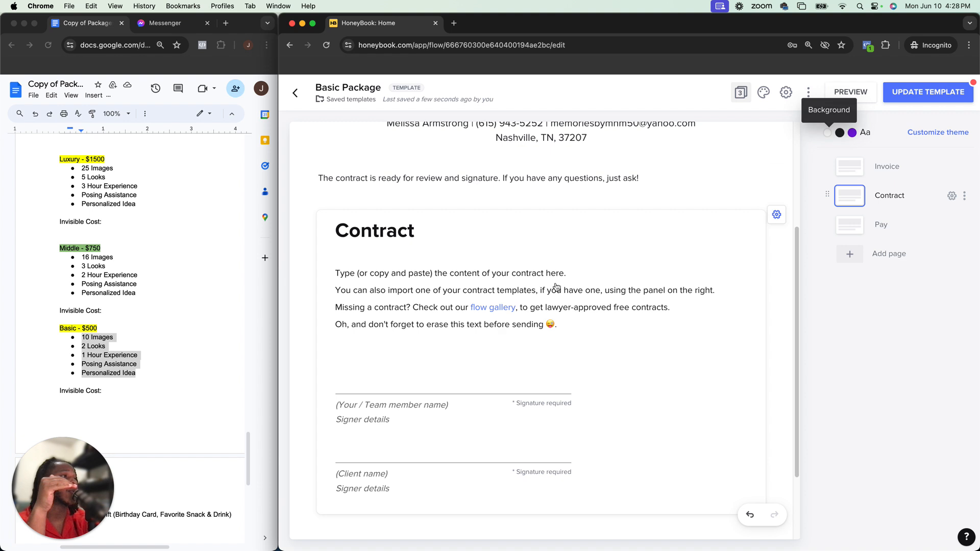
click(576, 252)
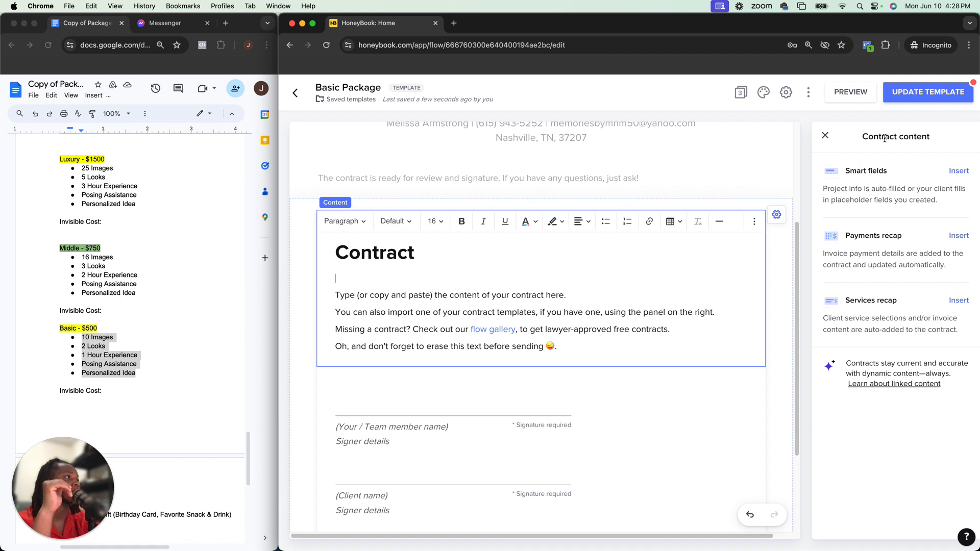
click(825, 137)
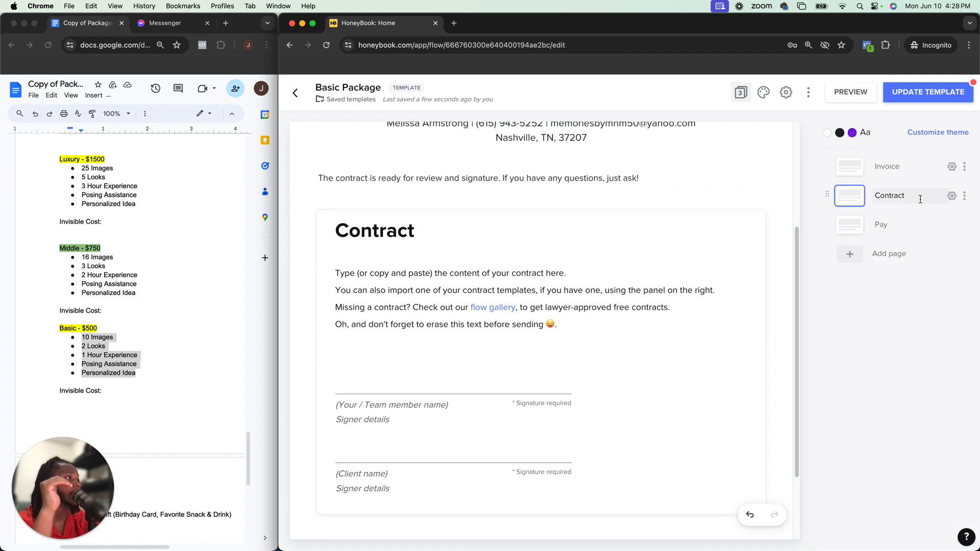
click(953, 196)
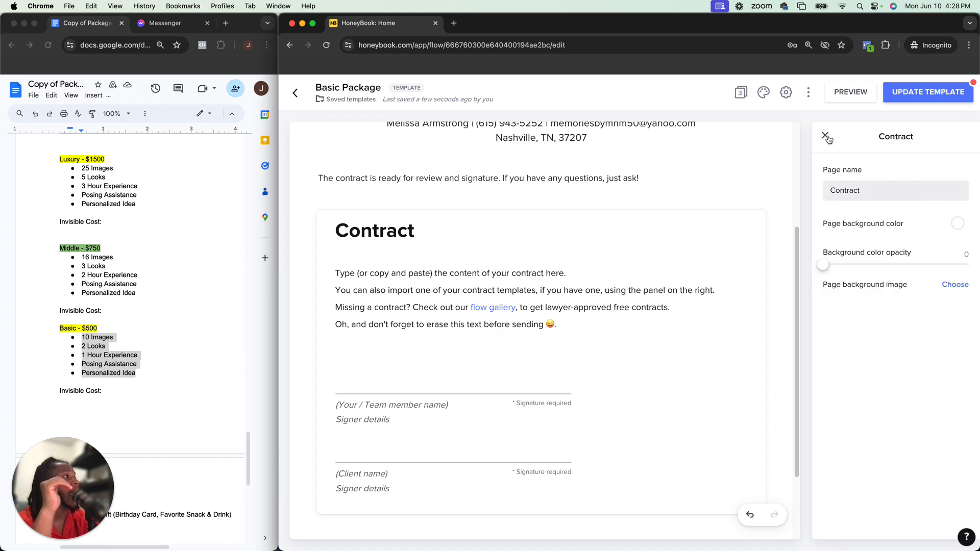
click(825, 135)
click(965, 195)
click(966, 195)
click(618, 262)
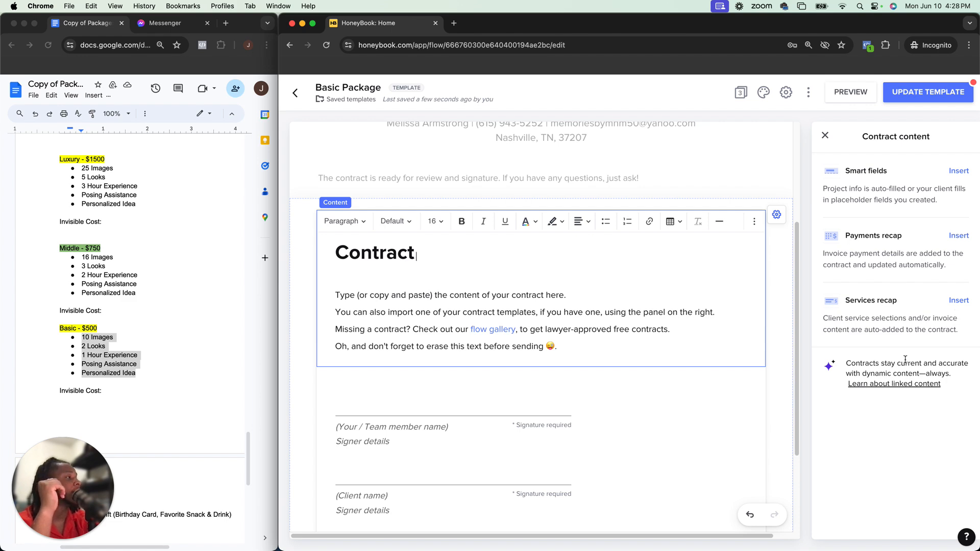
click(694, 377)
click(691, 305)
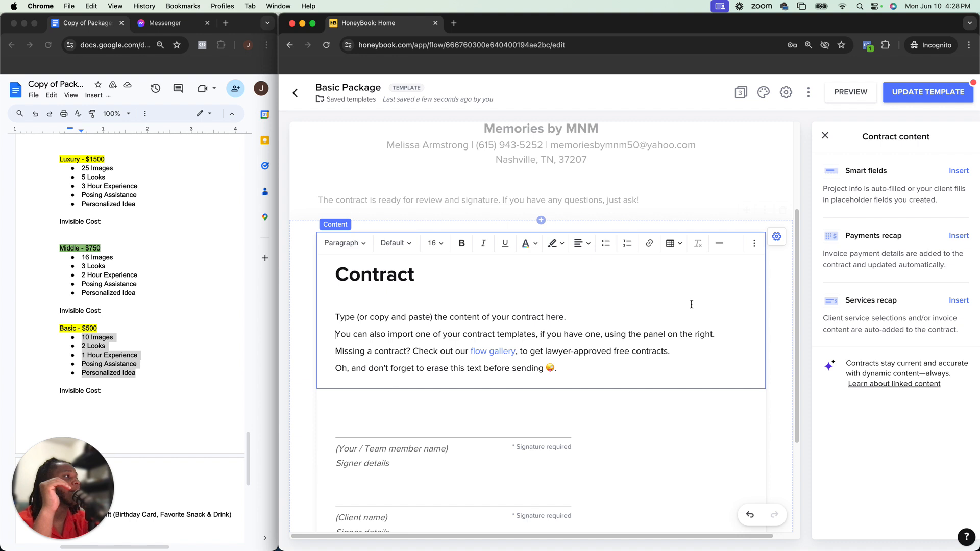
click(648, 399)
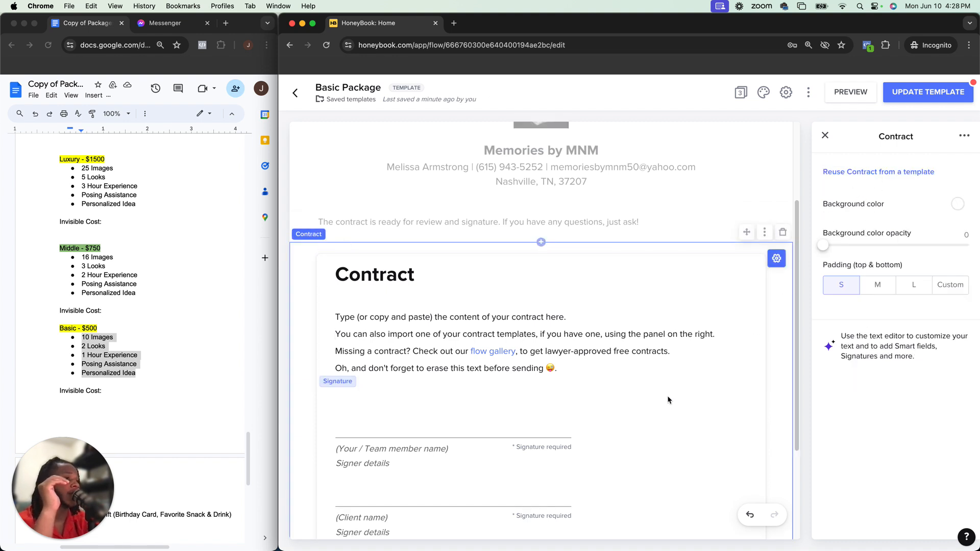
Reuse a contract from a saved template, choosing General Contract - HB TEMPLATE for the contract block
click(918, 172)
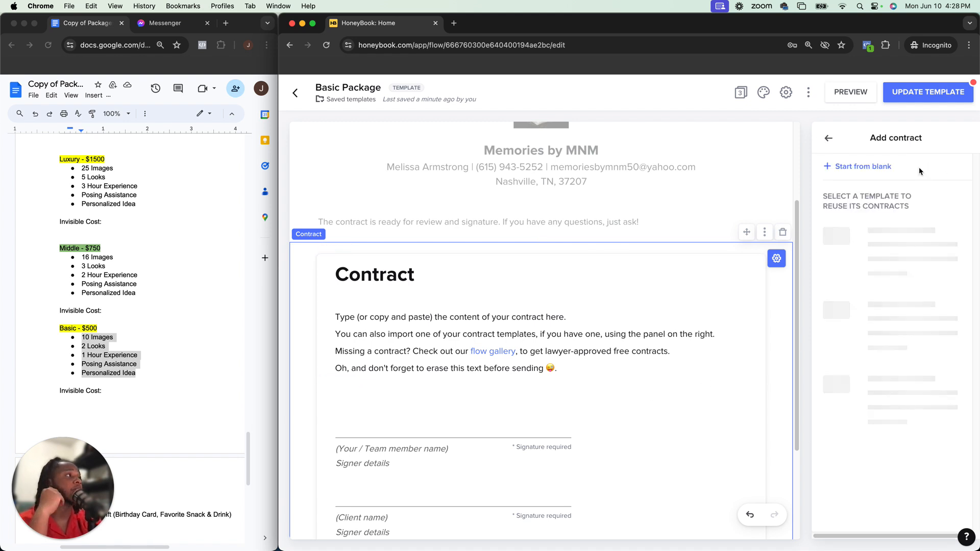
scroll(893, 256, down, 10)
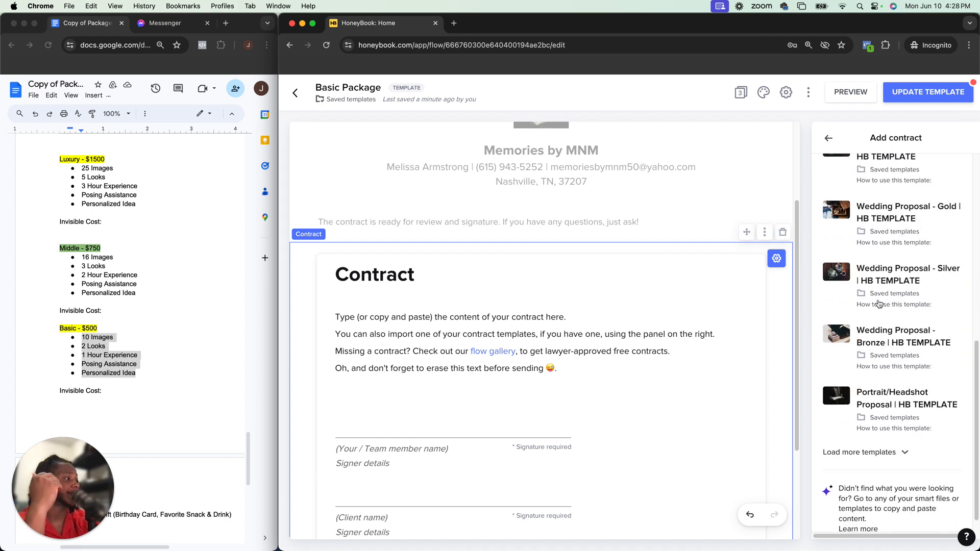
scroll(879, 304, up, 5)
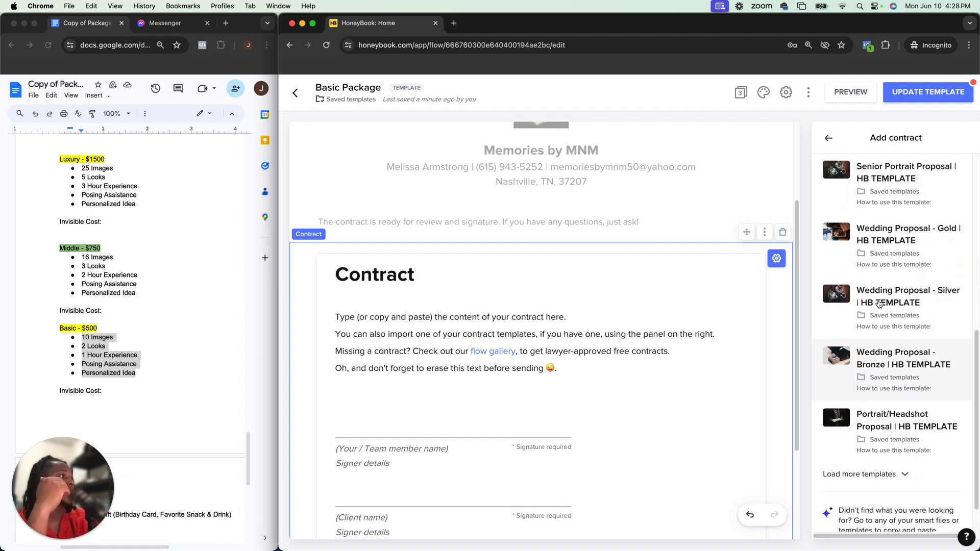
scroll(879, 304, down, 4)
click(896, 461)
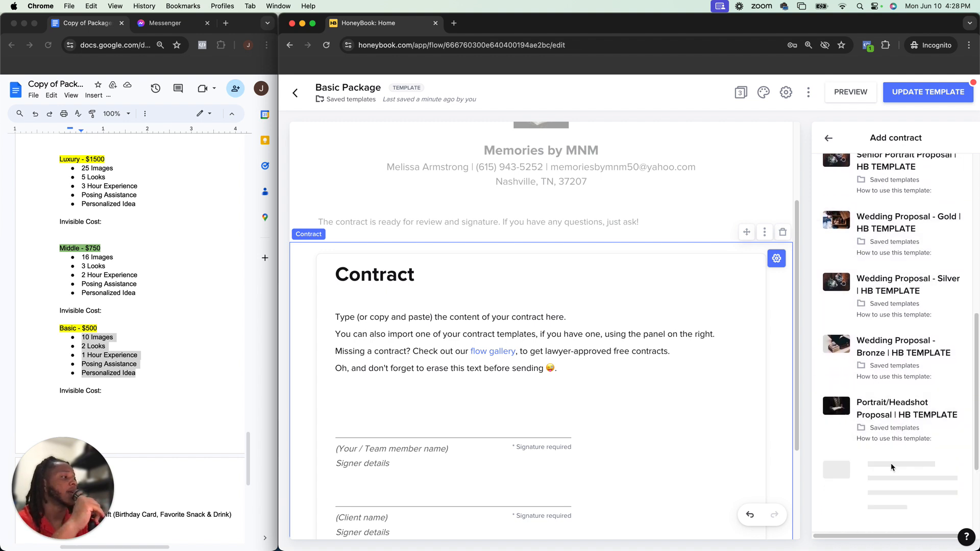
scroll(891, 466, down, 1)
scroll(892, 462, down, 6)
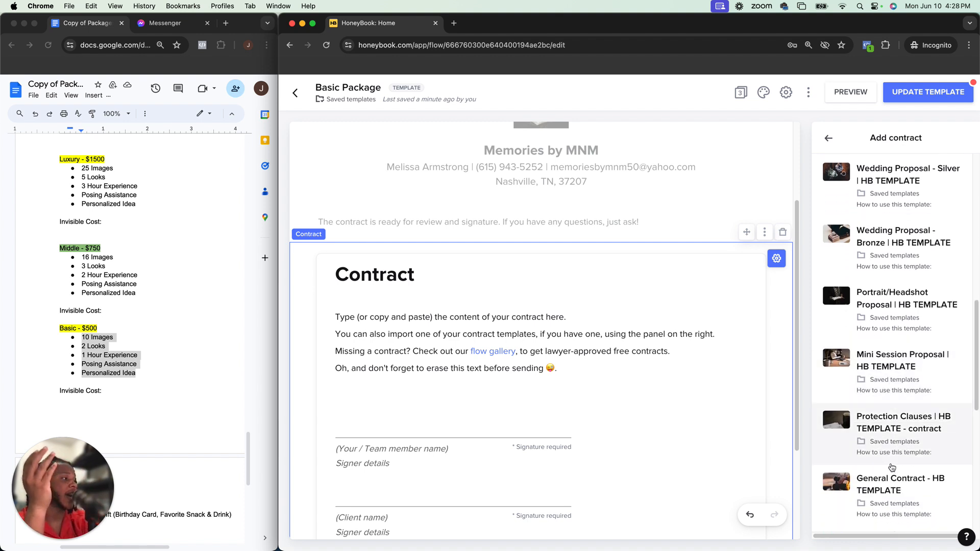
scroll(914, 332, up, 5)
scroll(948, 240, up, 6)
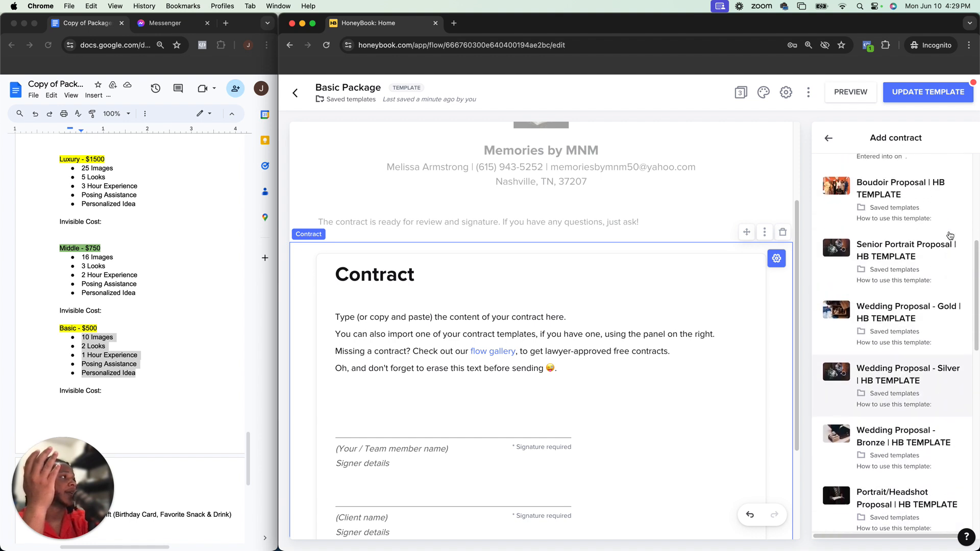
scroll(908, 286, down, 9)
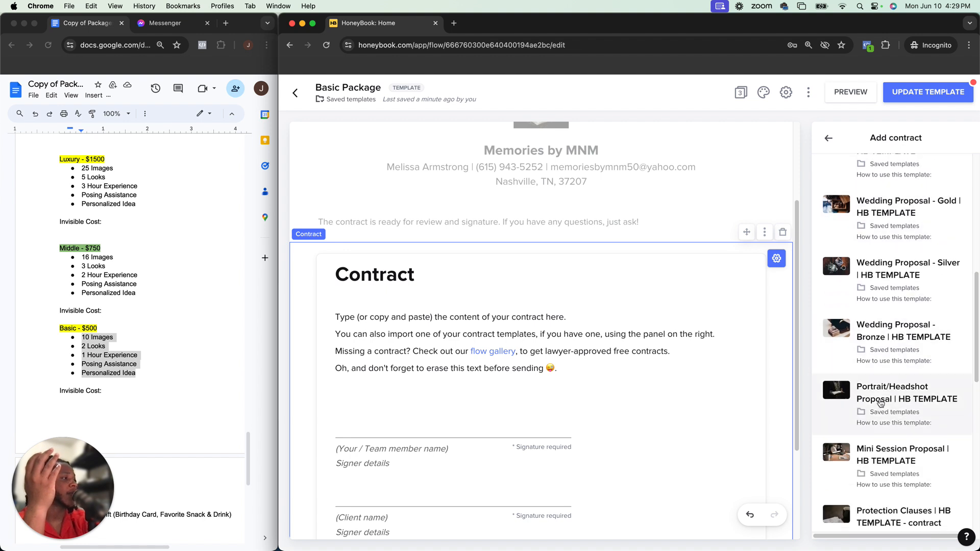
scroll(892, 380, down, 8)
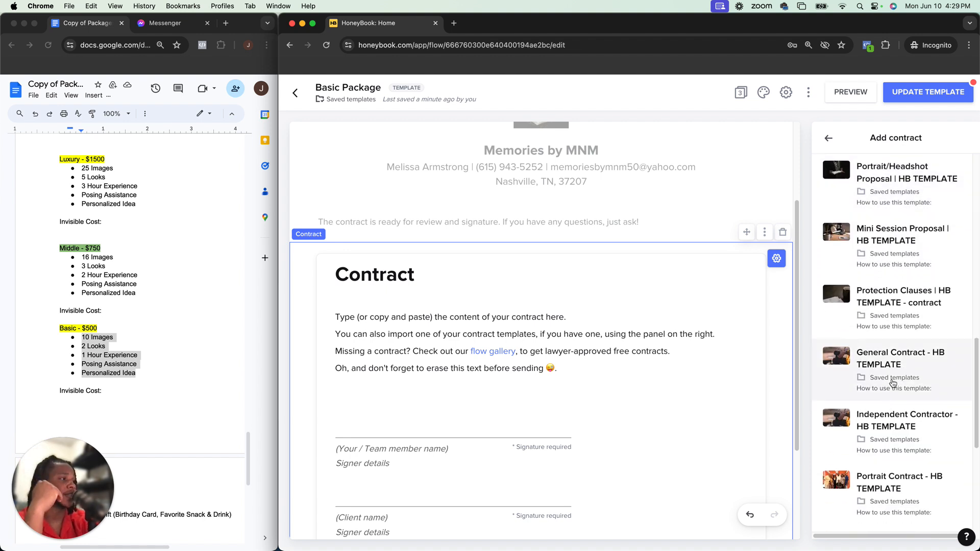
click(892, 382)
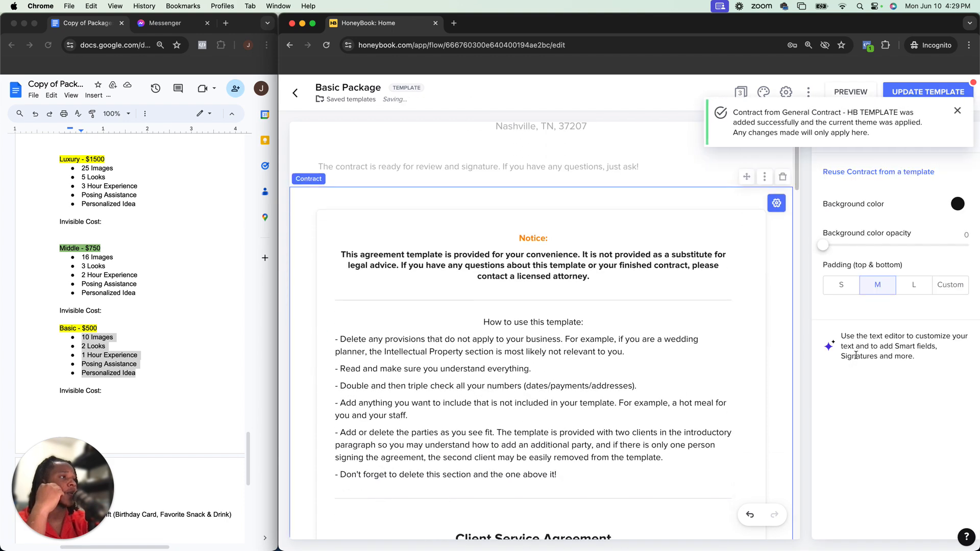
Read through the imported General Contract's sections and smart fields
click(656, 353)
scroll(656, 353, down, 3)
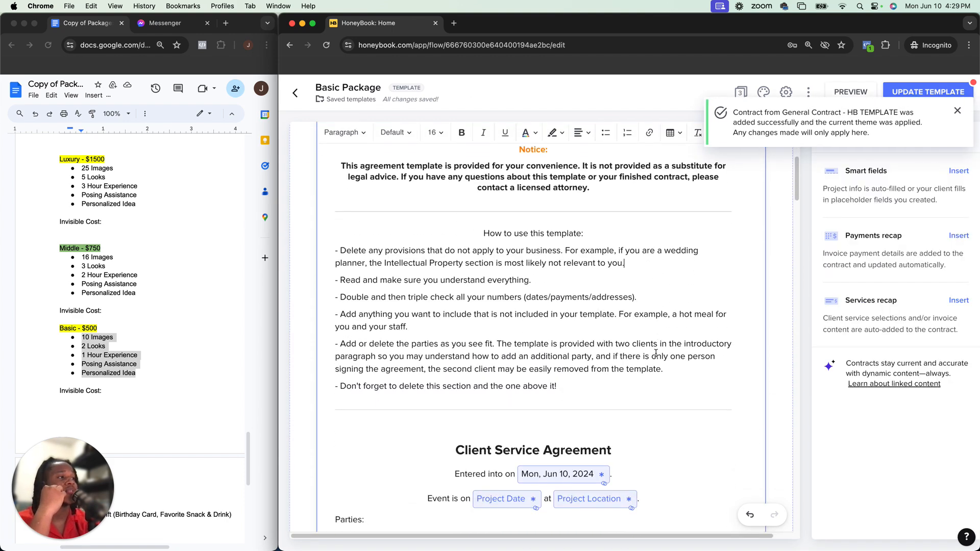
scroll(536, 312, down, 4)
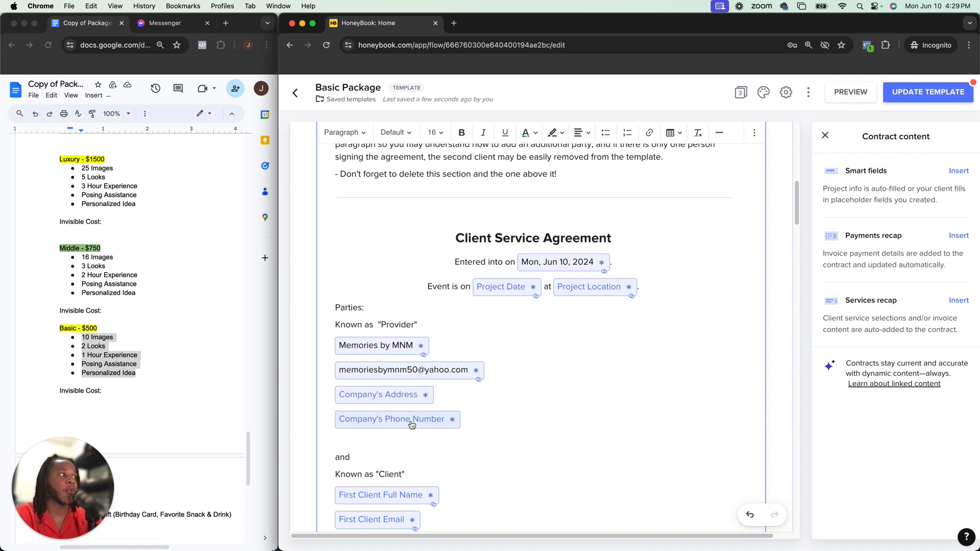
scroll(412, 425, down, 12)
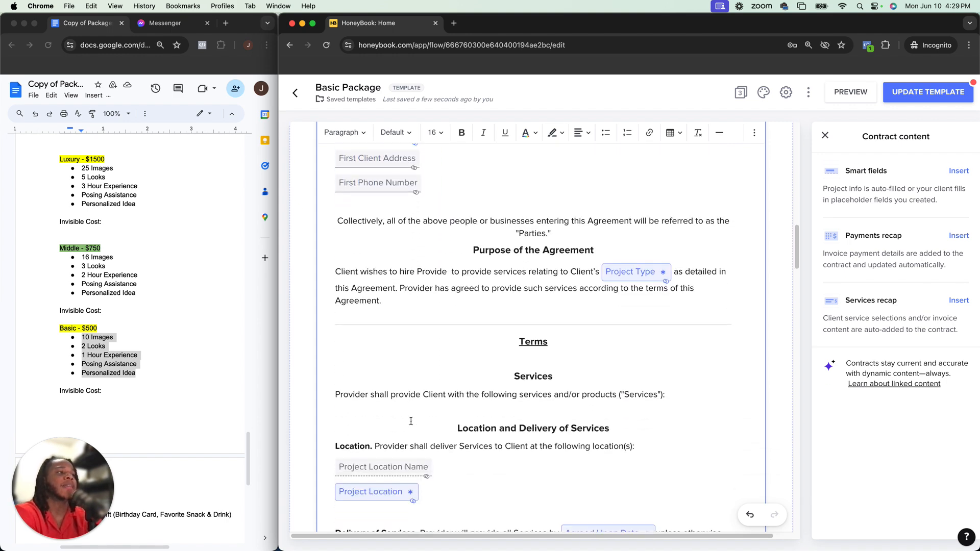
scroll(412, 422, down, 12)
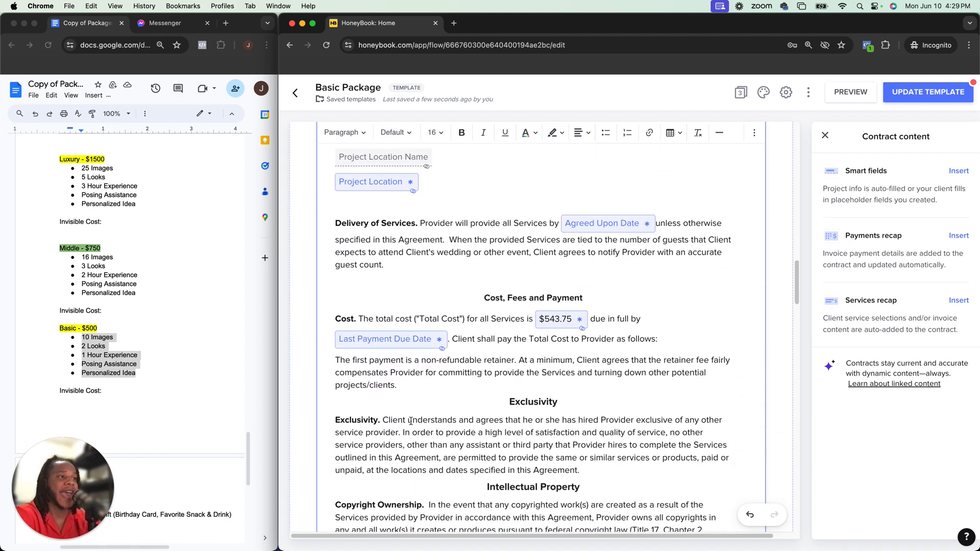
scroll(410, 422, down, 12)
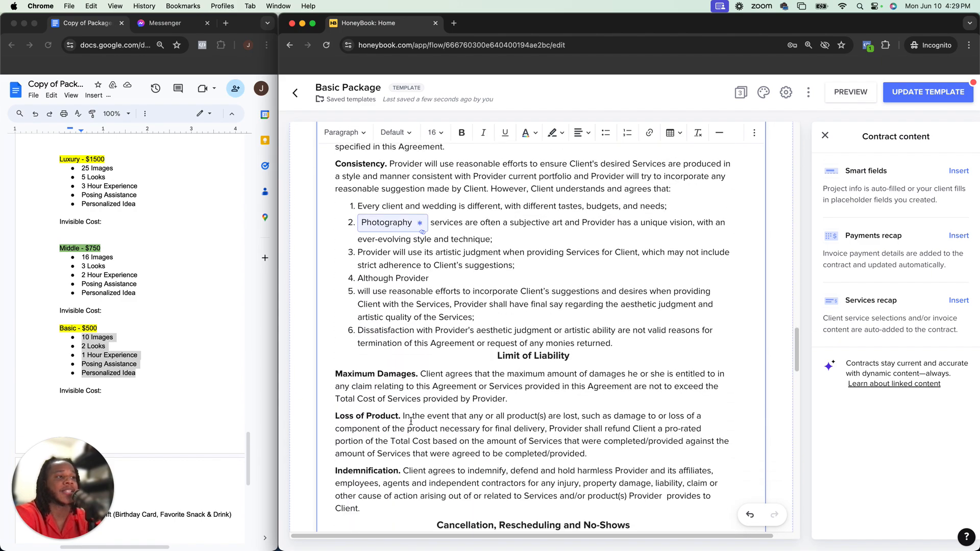
scroll(411, 421, down, 3)
scroll(411, 423, down, 5)
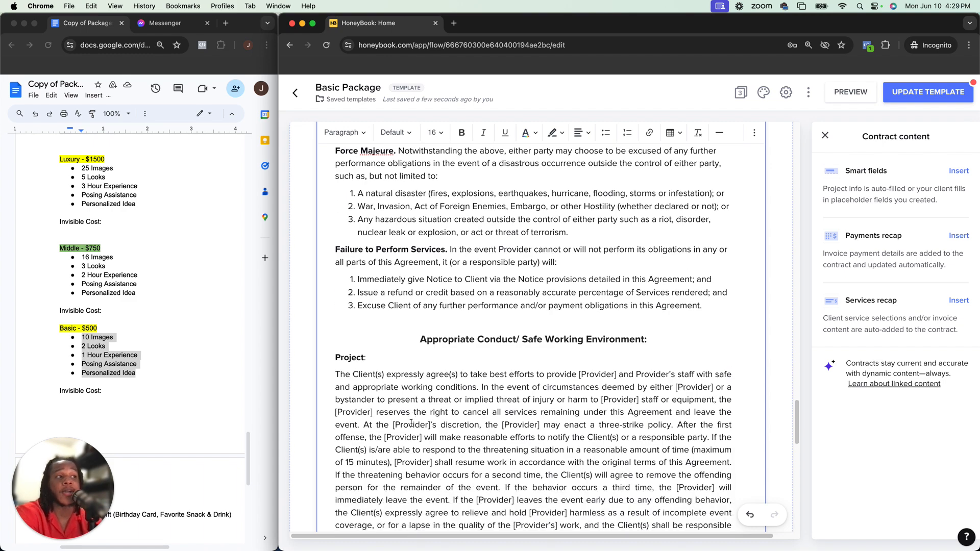
scroll(412, 423, down, 10)
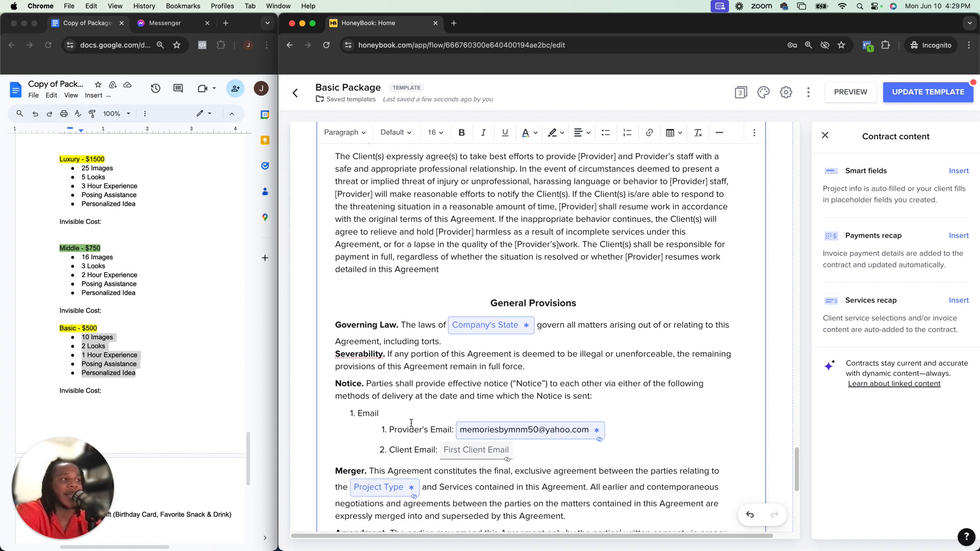
scroll(411, 423, up, 15)
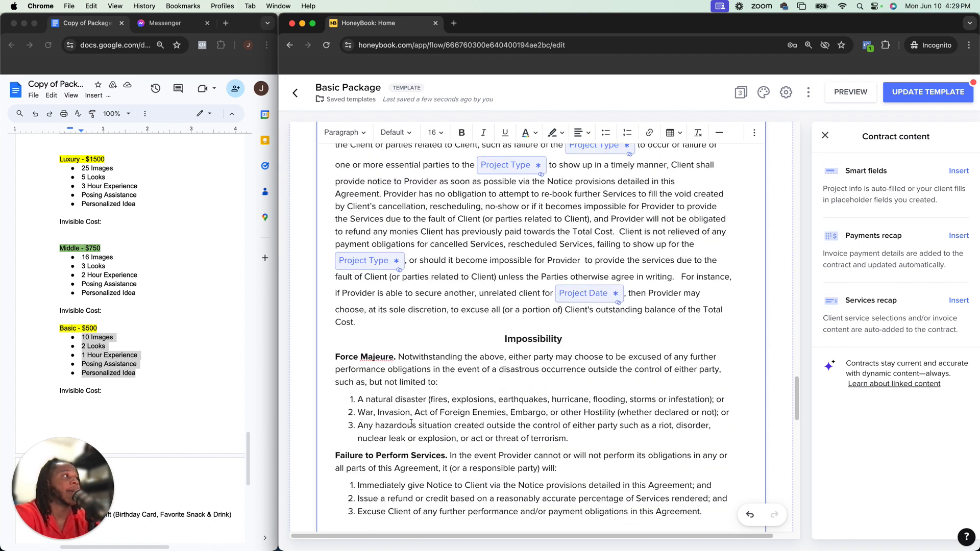
scroll(411, 423, up, 15)
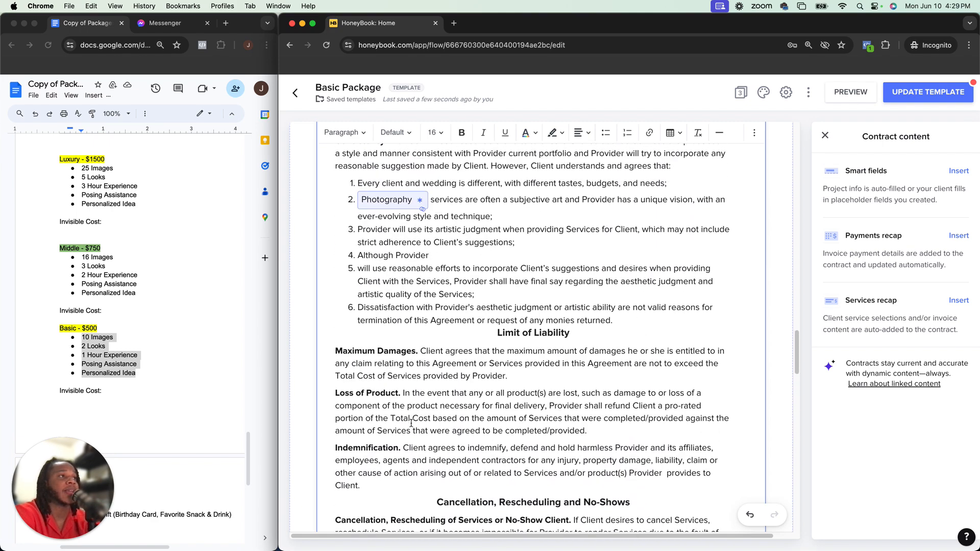
click(312, 23)
scroll(427, 254, up, 20)
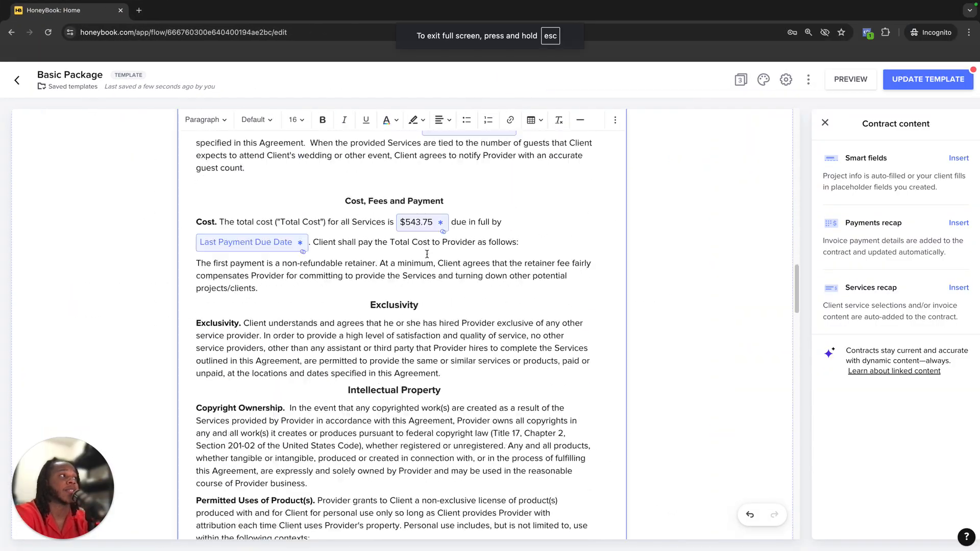
scroll(426, 254, up, 15)
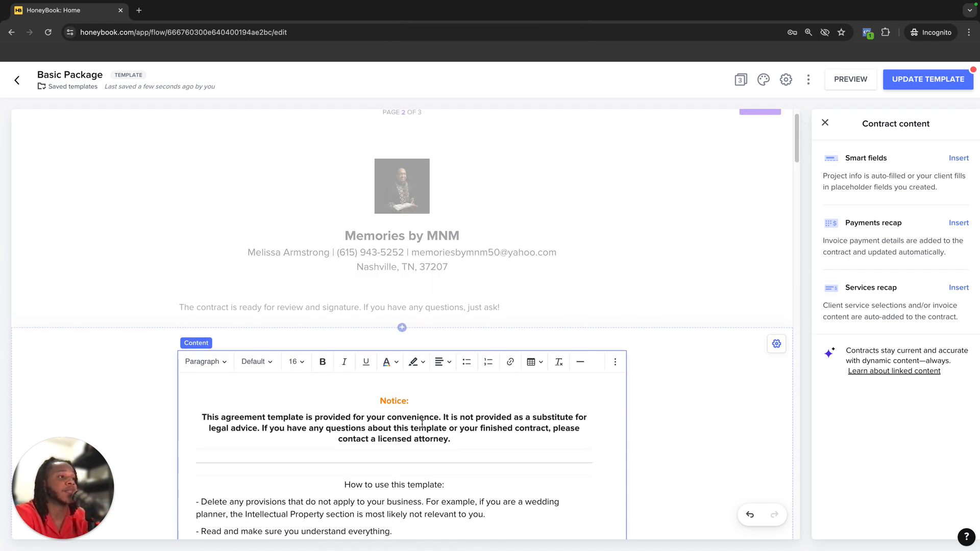
Update the template to apply the contract changes and close the contract content panel
mouse_move(942, 85)
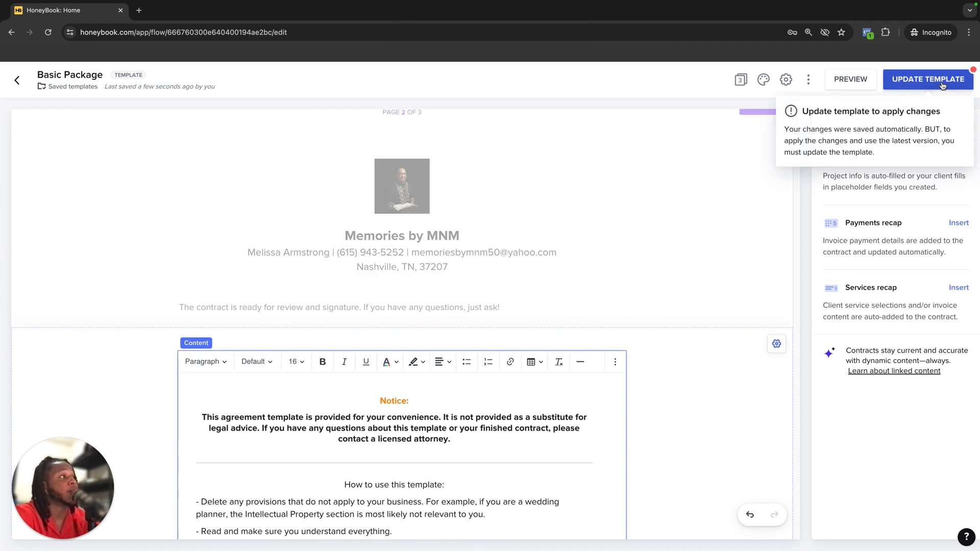
click(941, 82)
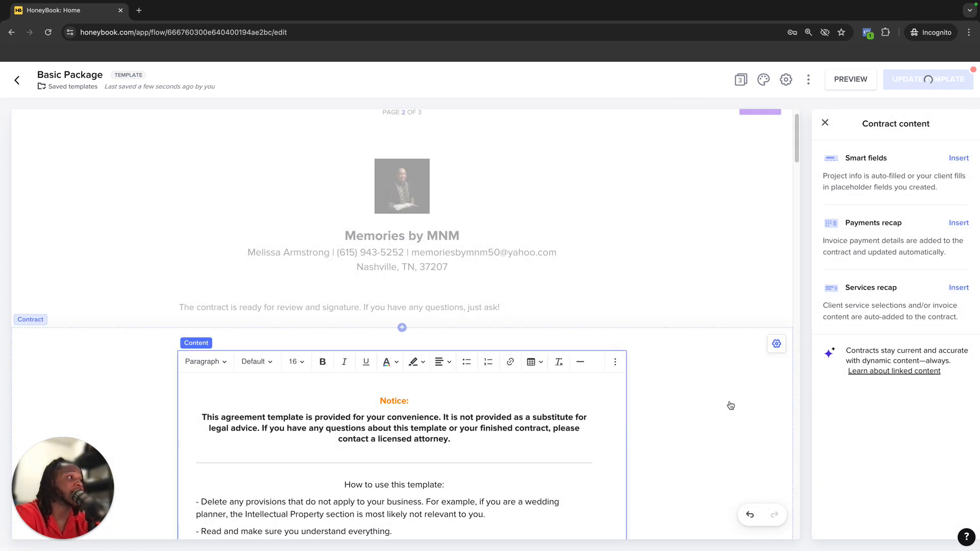
click(826, 124)
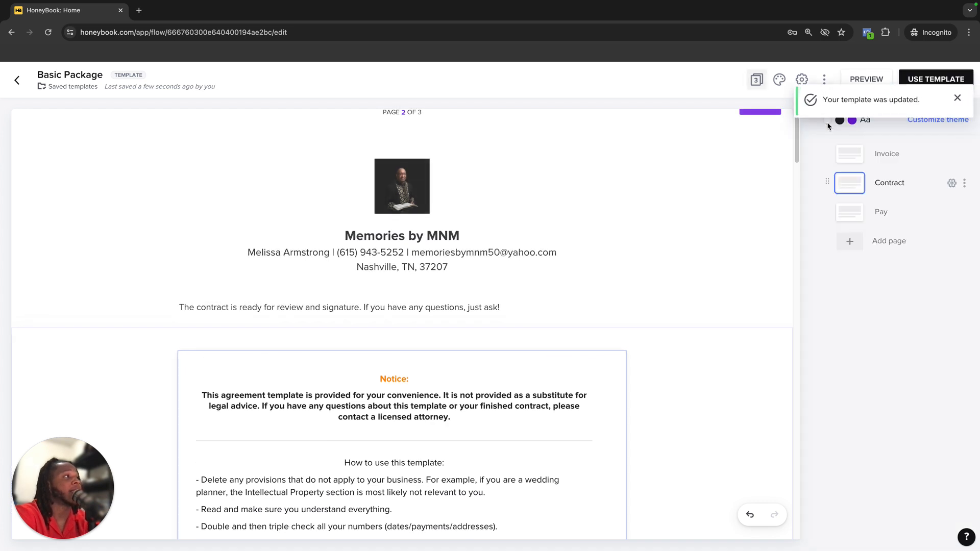
Open the Pay page and inspect the payment block's settings
click(851, 213)
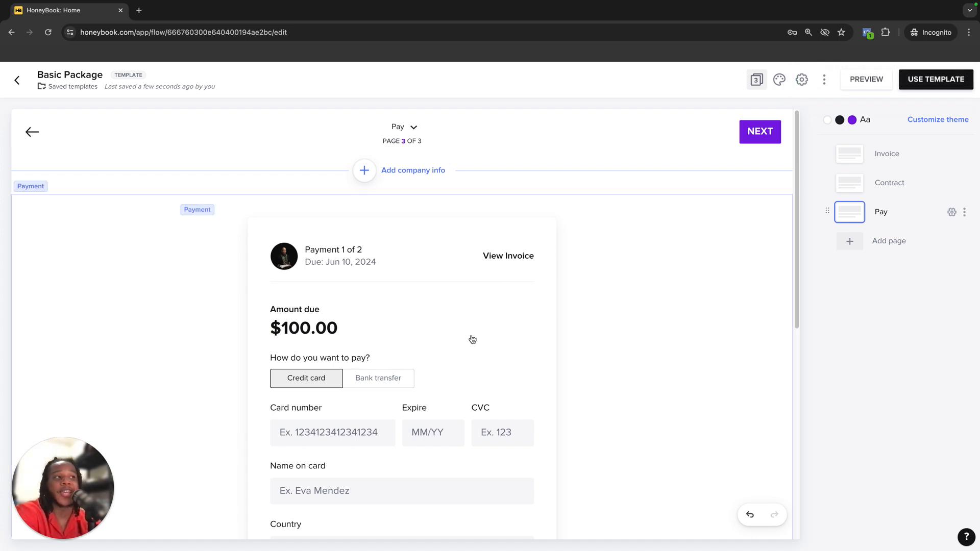
click(492, 332)
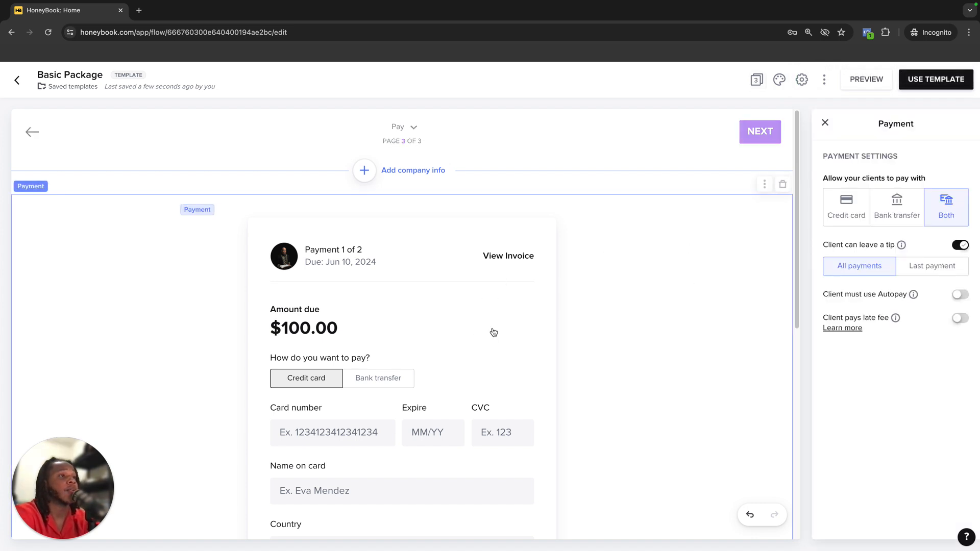
scroll(492, 332, down, 3)
scroll(772, 175, up, 2)
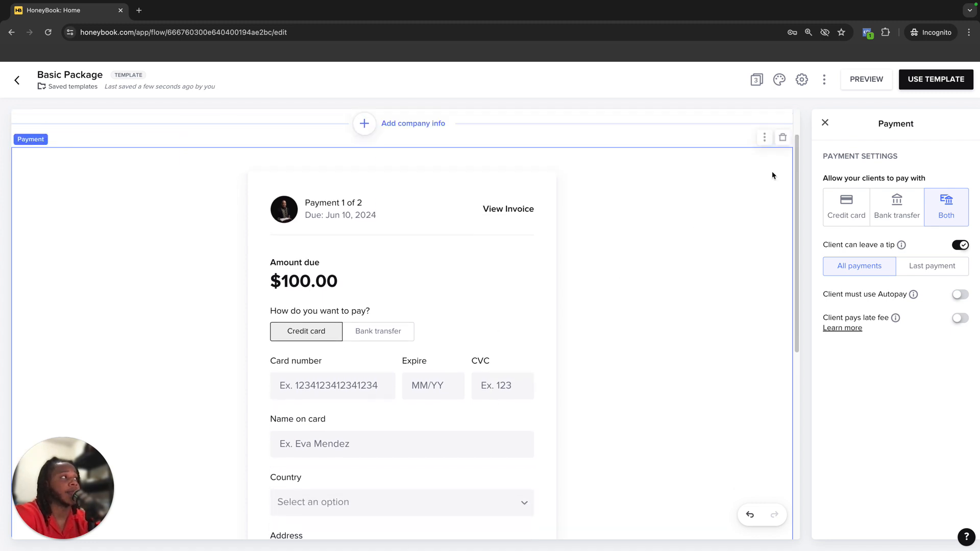
click(822, 122)
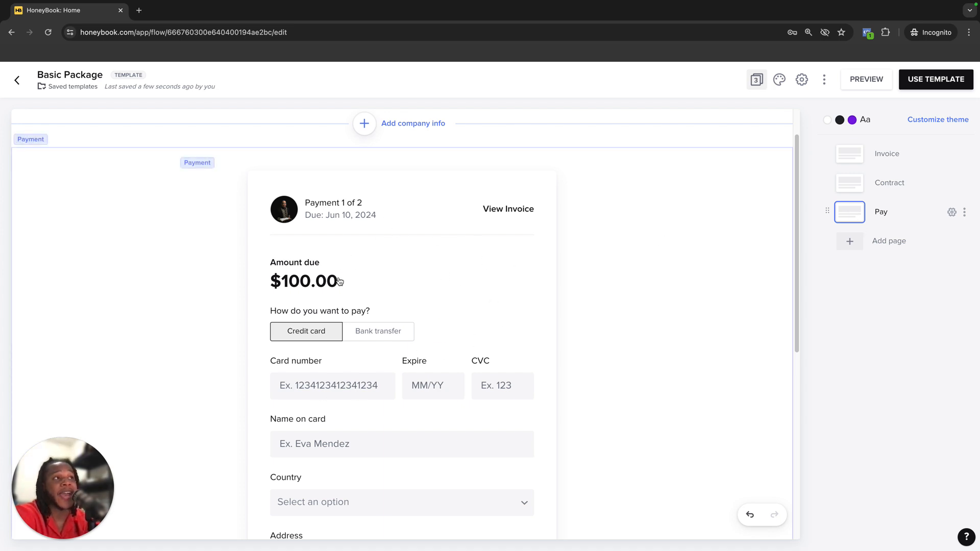
Restrict the payment block to credit card payments with required Autopay and update the template
click(466, 297)
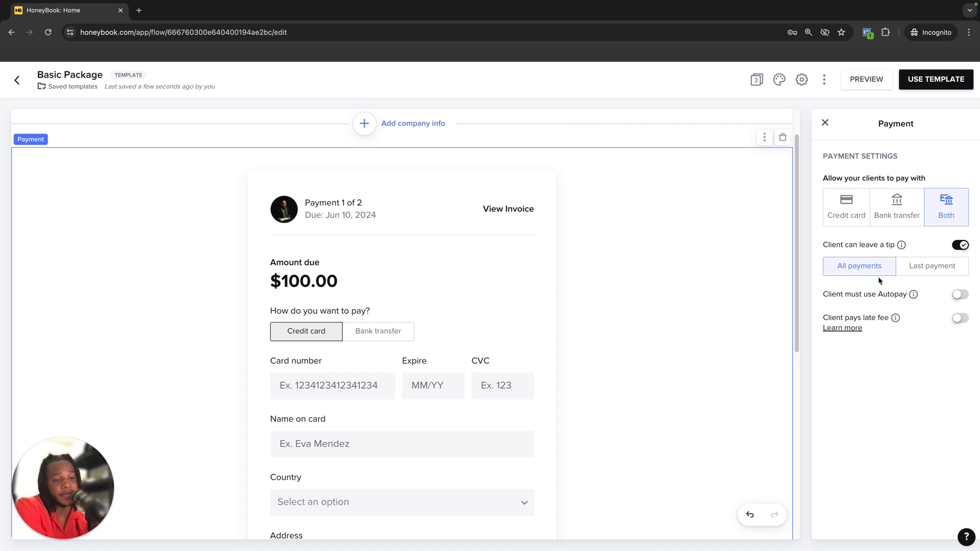
click(857, 218)
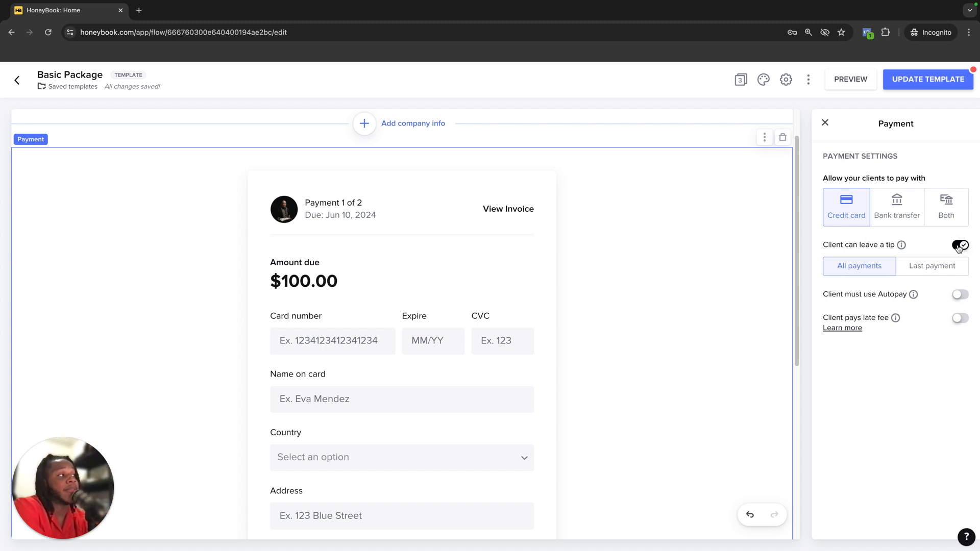
click(960, 295)
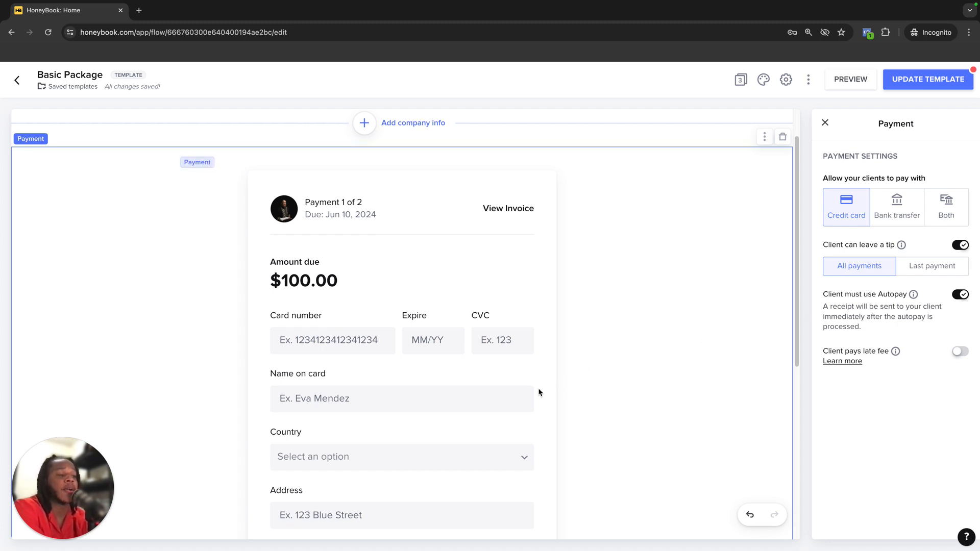
scroll(539, 393, down, 6)
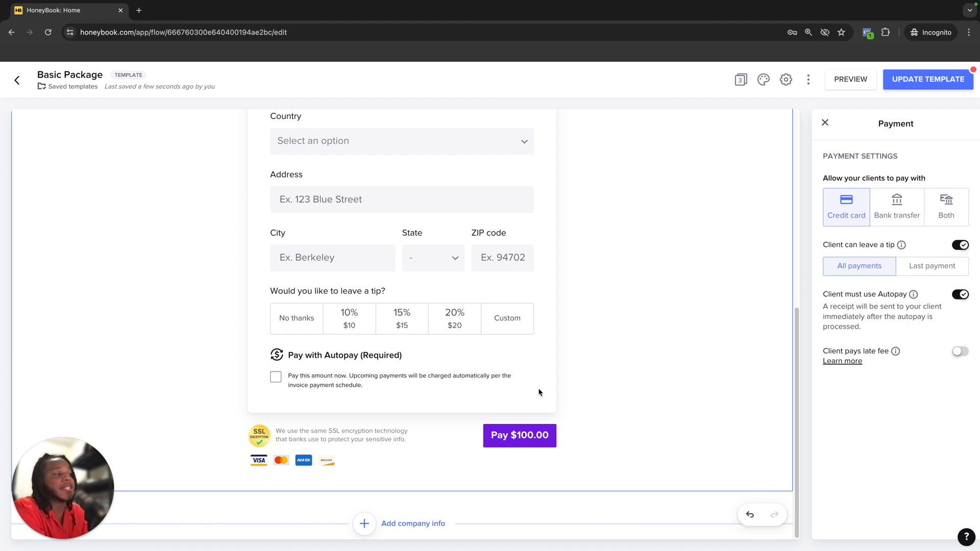
mouse_move(896, 353)
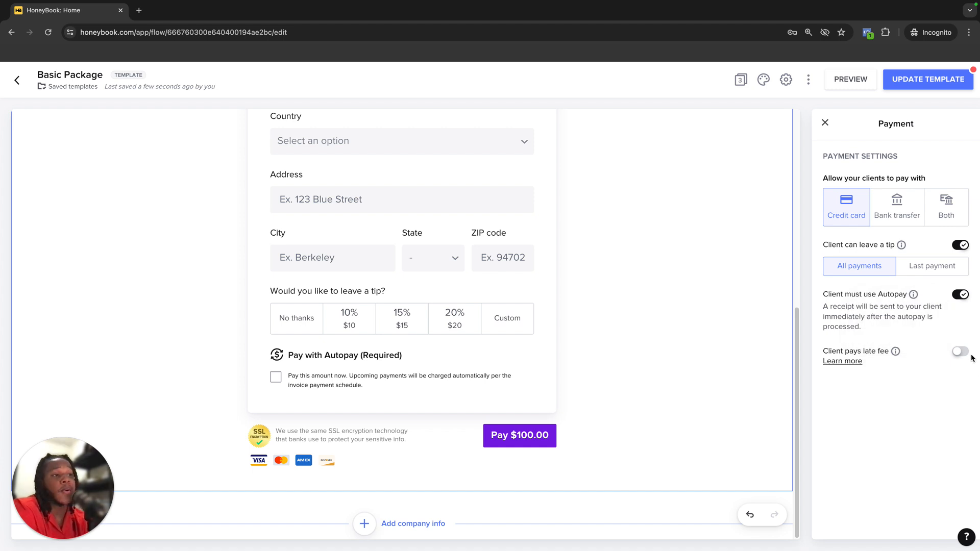
click(825, 125)
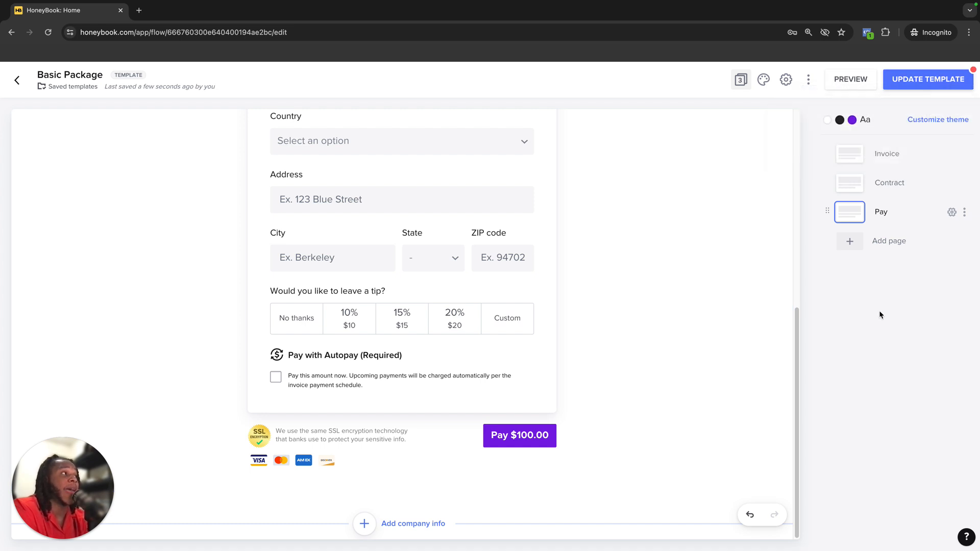
click(931, 79)
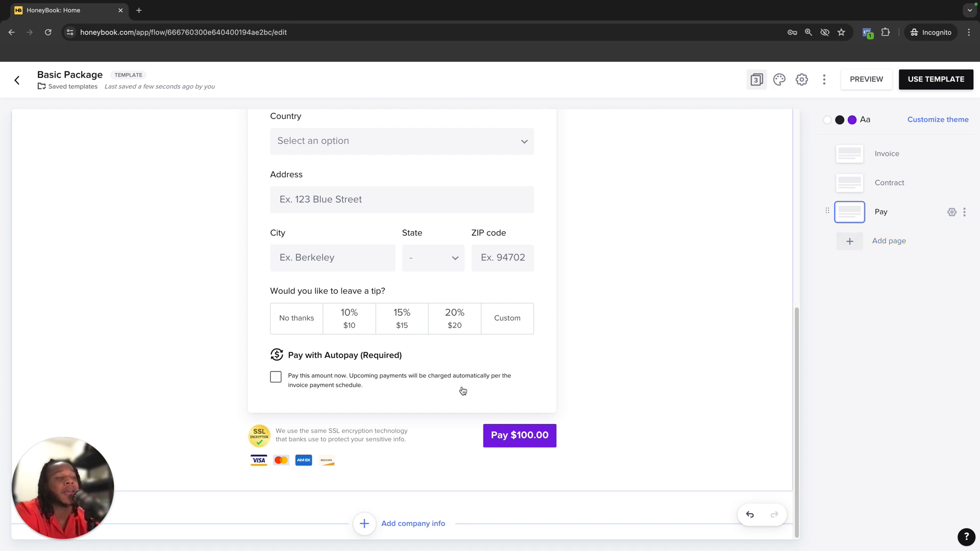
Add a blank page with a text block reading "Thank you for booking watch the video below for next steps"
click(866, 251)
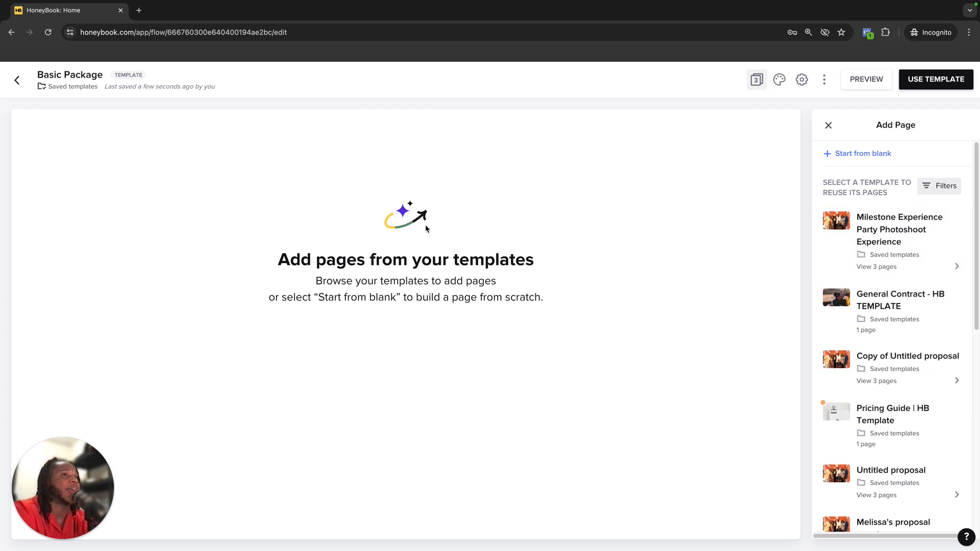
click(837, 155)
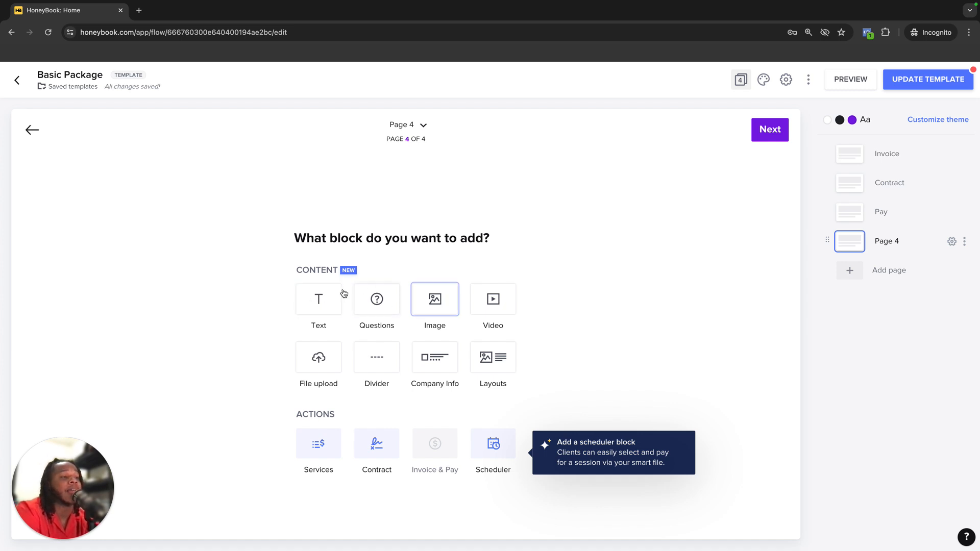
drag(326, 304, 400, 203)
click(330, 299)
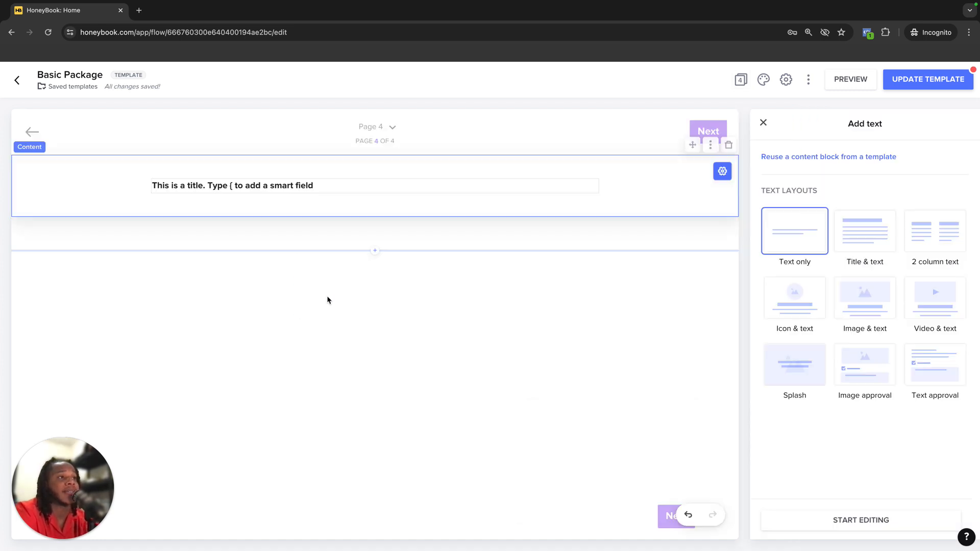
click(369, 193)
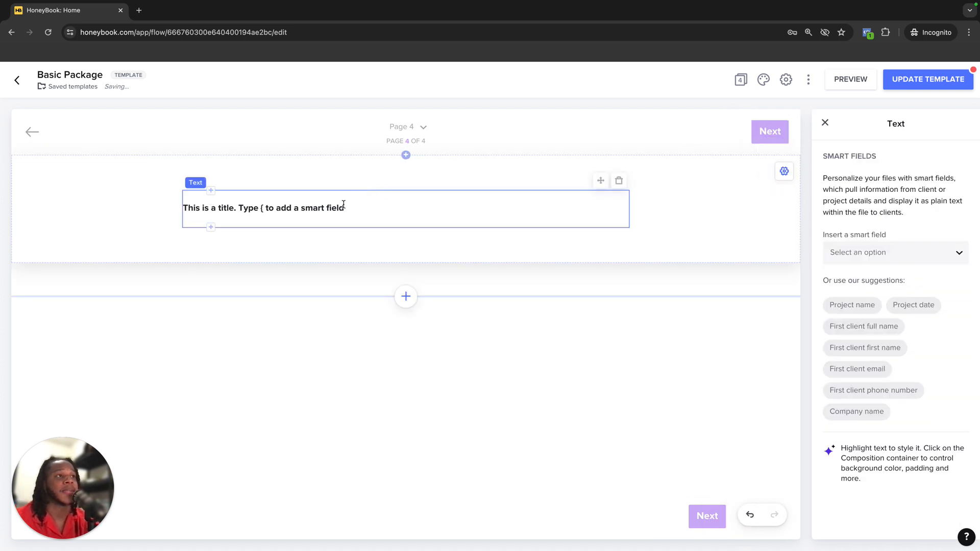
drag(344, 207, 182, 208)
text(Thank you for booking watvh)
key(BackSpace)
key(BackSpace)
key(BackSpace)
text(ch)
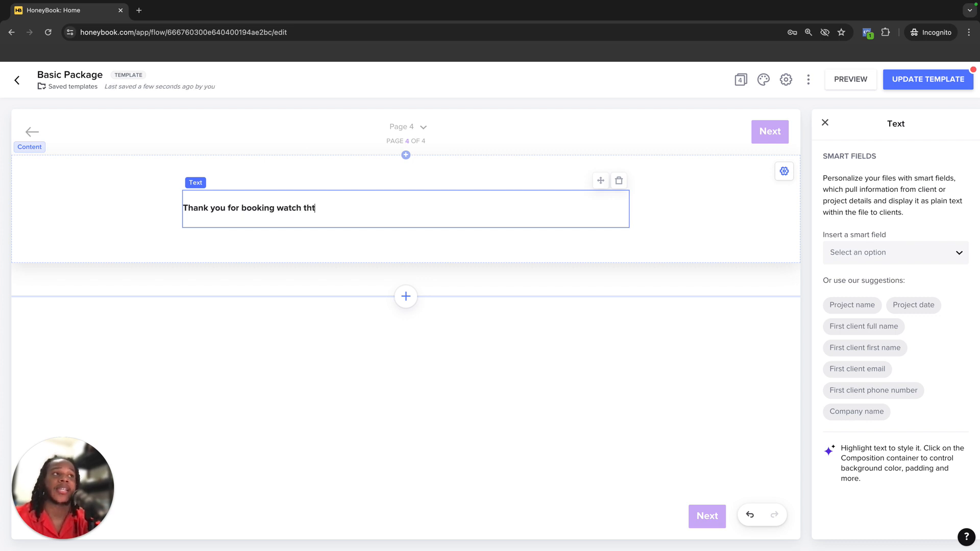
text( the video)
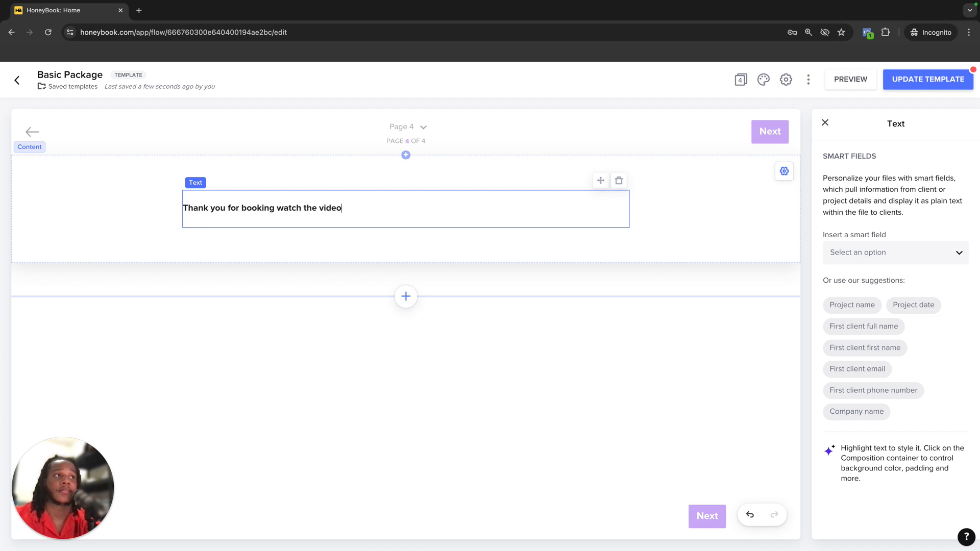
text( below for next steps)
Add a single video block below the thank-you text
click(232, 254)
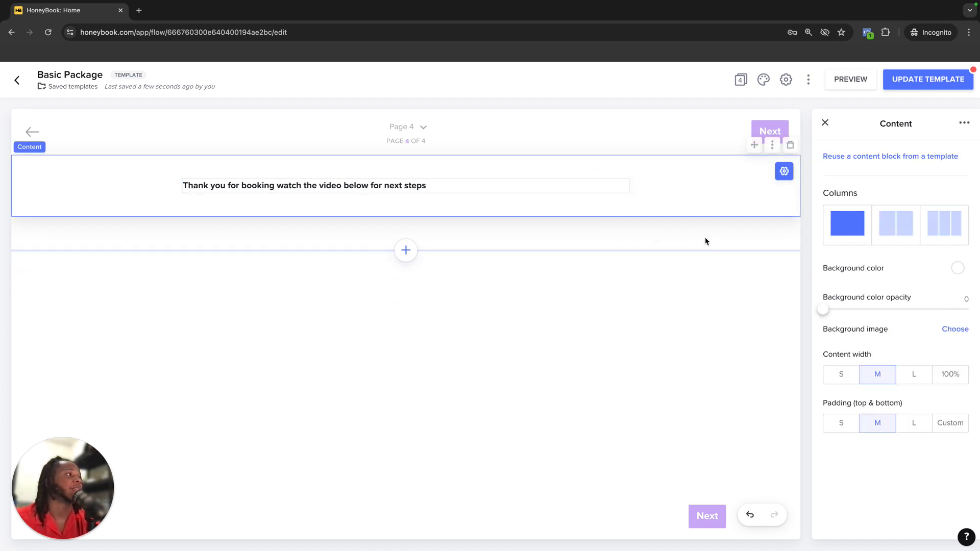
click(405, 250)
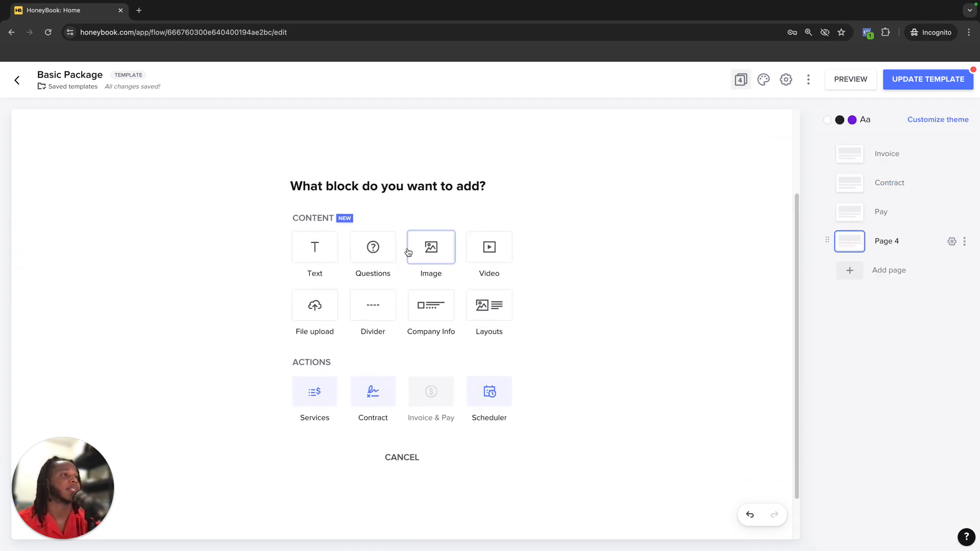
click(489, 251)
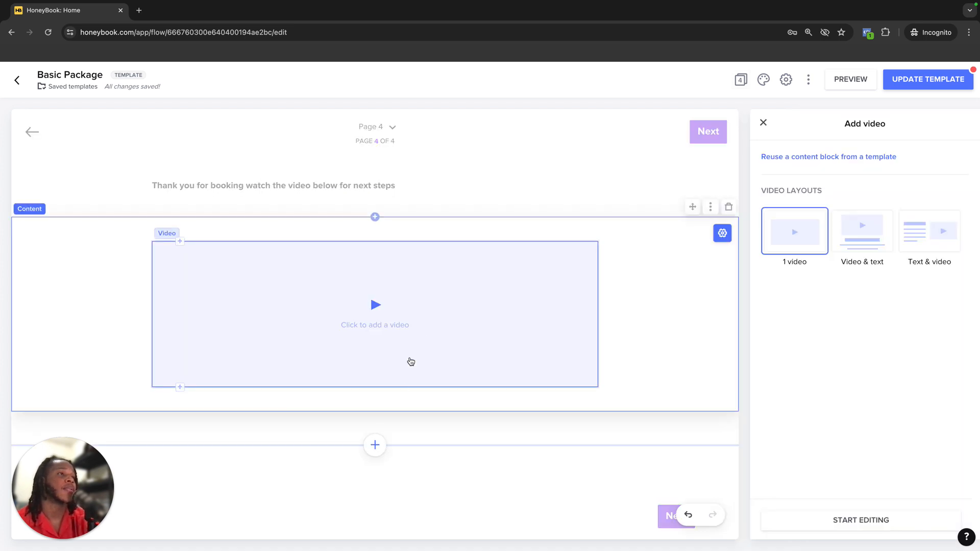
Add a Video & text layout block under the video and delete it again
click(374, 445)
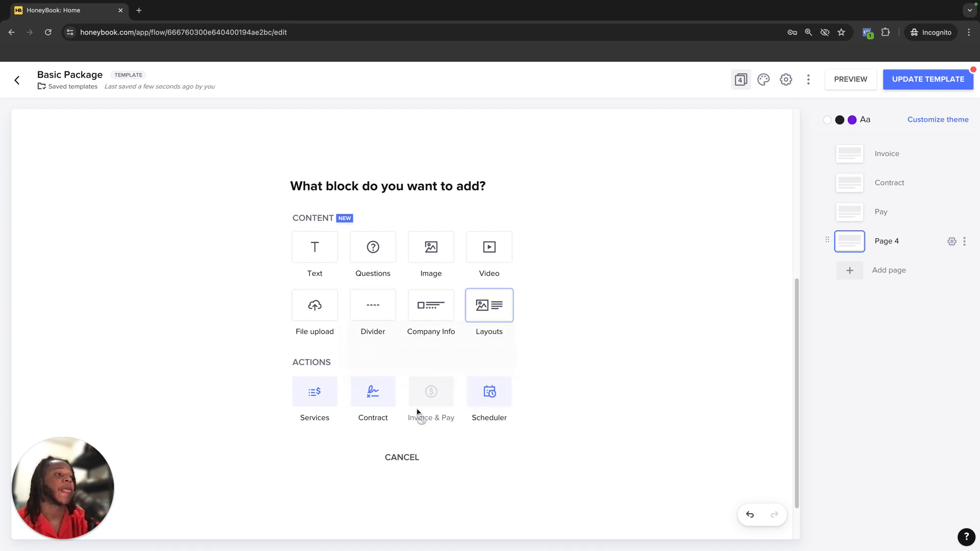
click(493, 314)
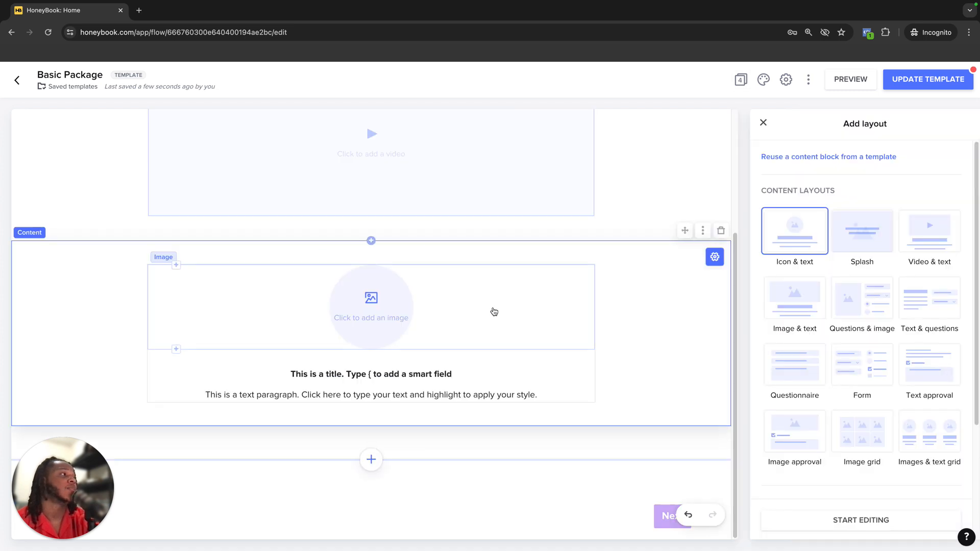
click(936, 242)
click(434, 395)
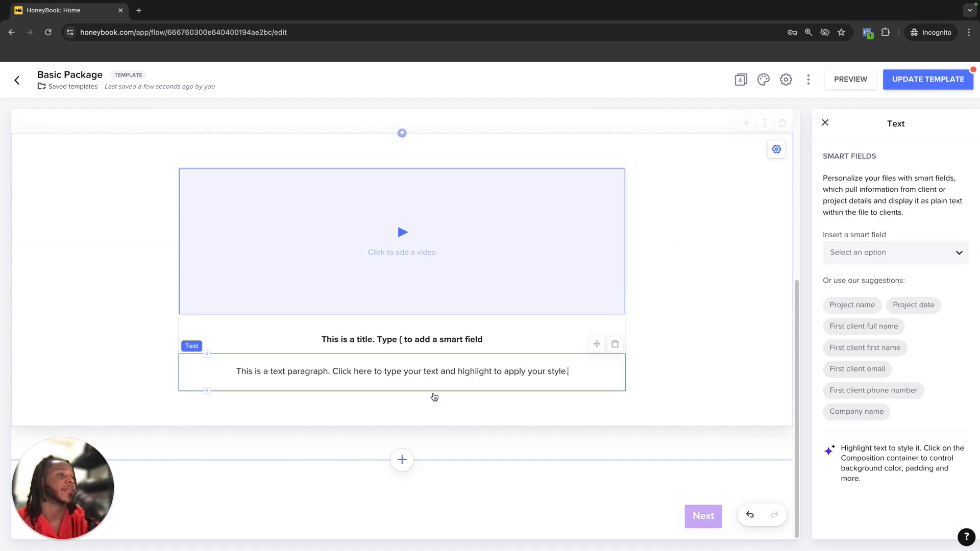
click(648, 344)
scroll(655, 345, up, 4)
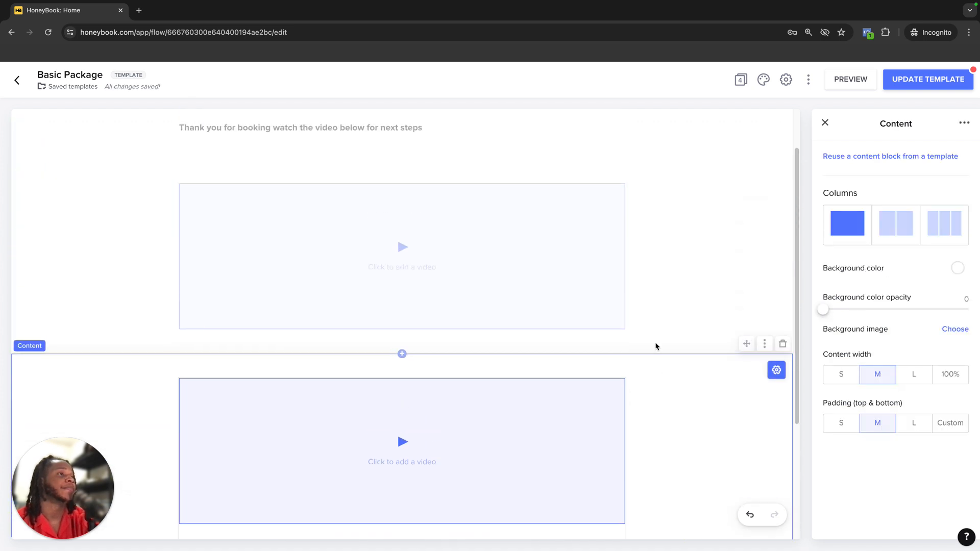
scroll(655, 346, up, 2)
scroll(702, 464, down, 5)
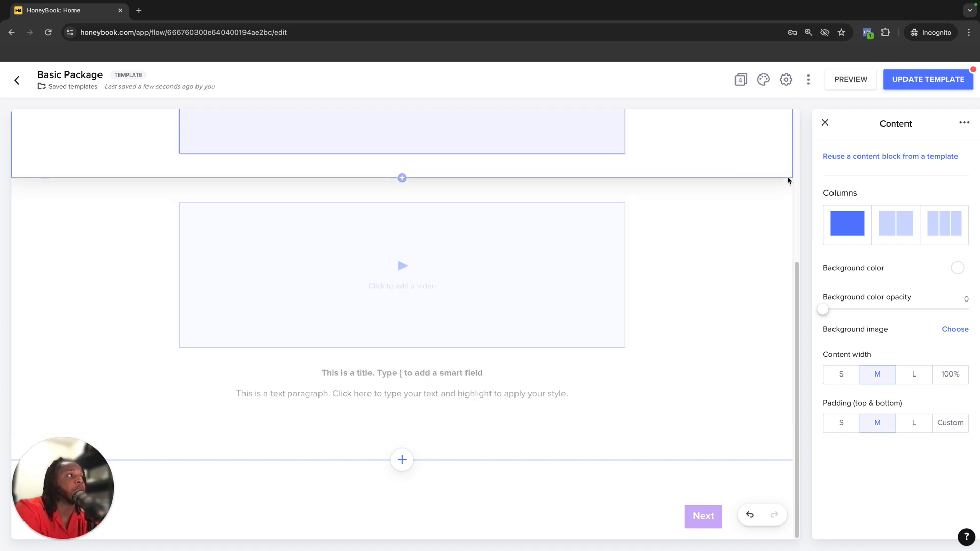
click(740, 191)
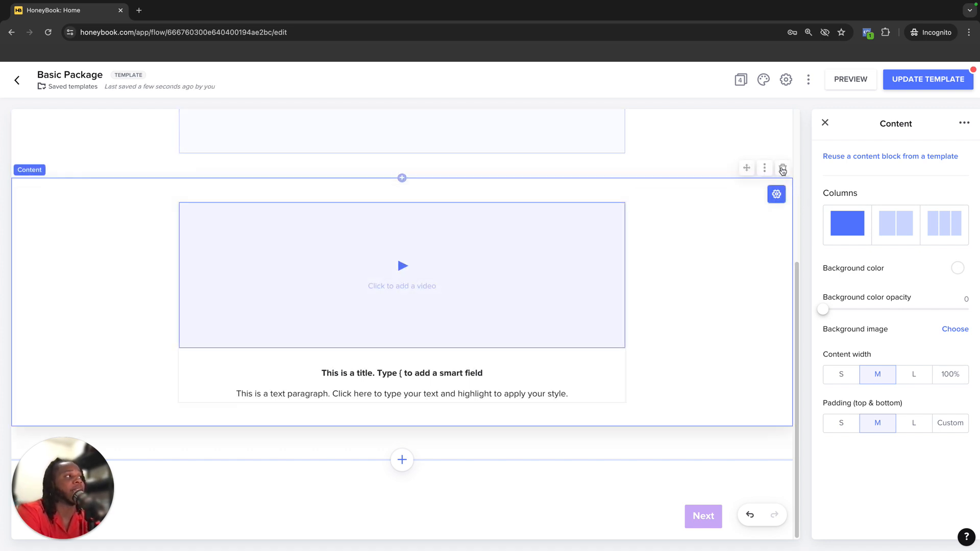
click(782, 169)
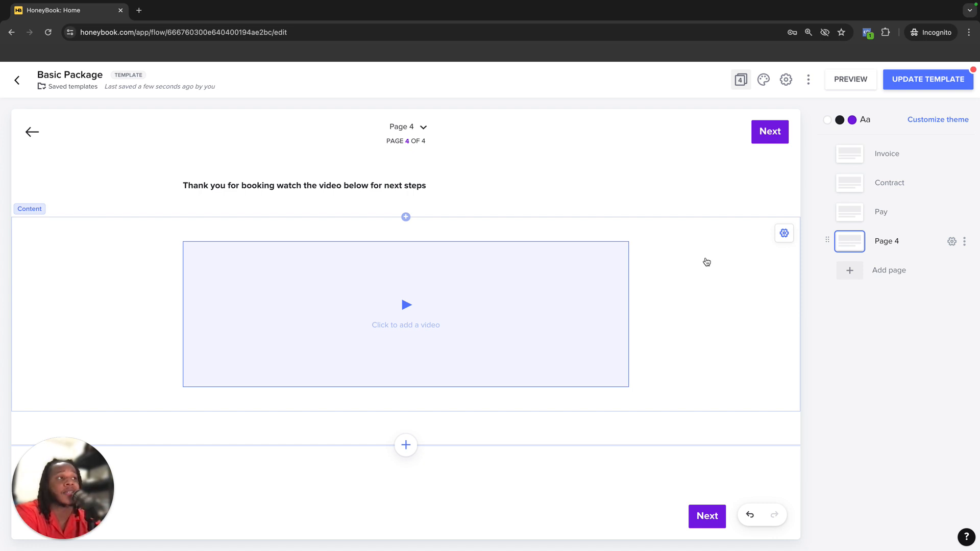
Delete Page 4 with all its content
click(964, 241)
click(942, 313)
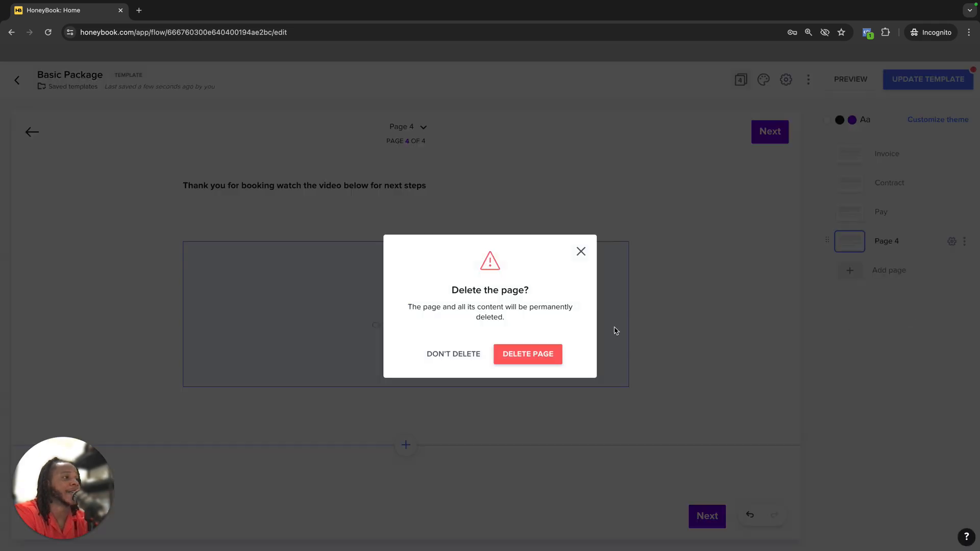
click(523, 365)
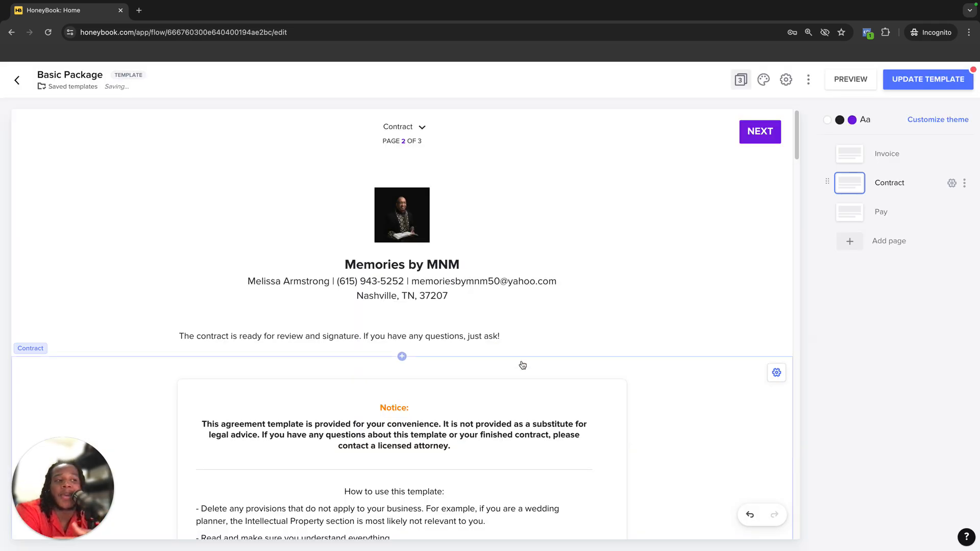
Save the Basic Package template with Update Template and dismiss the confirmation
scroll(523, 365, down, 2)
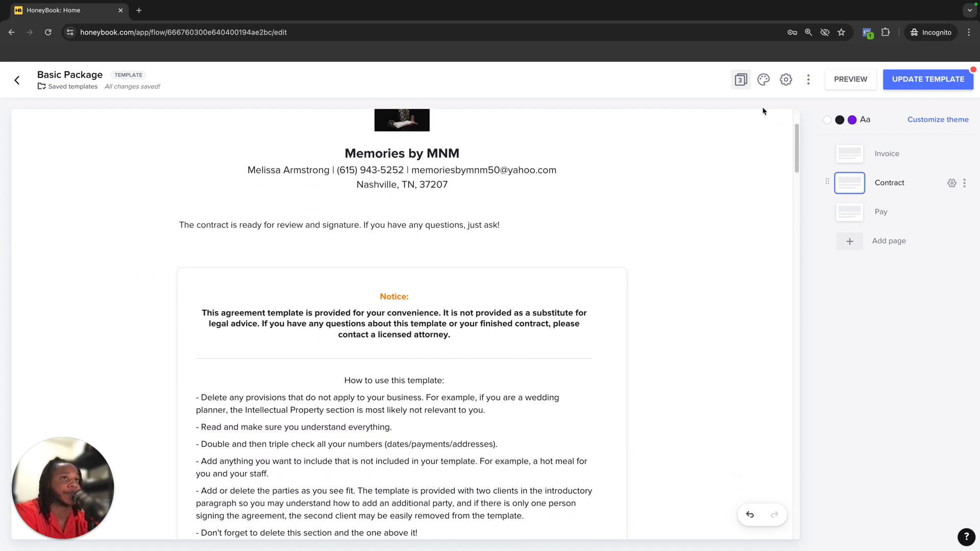
click(912, 89)
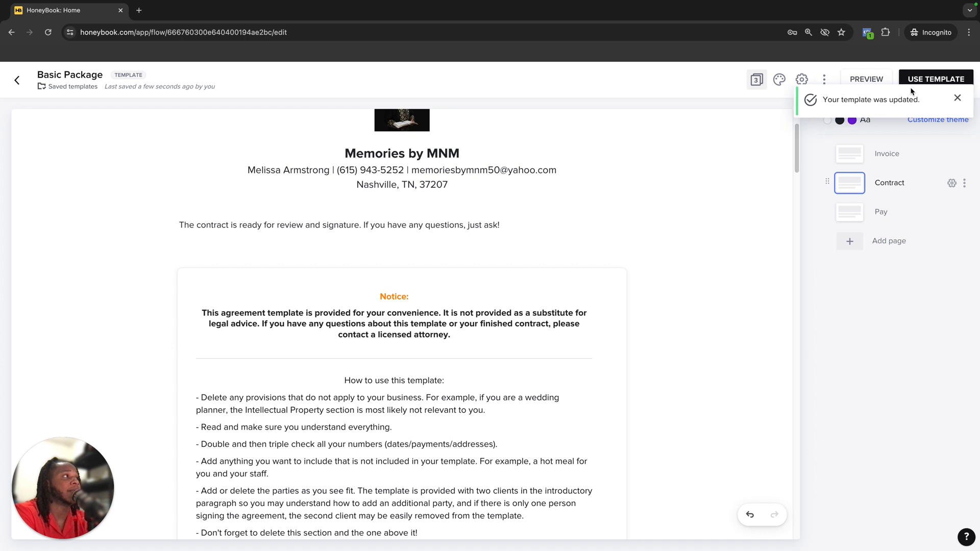
click(956, 99)
click(825, 81)
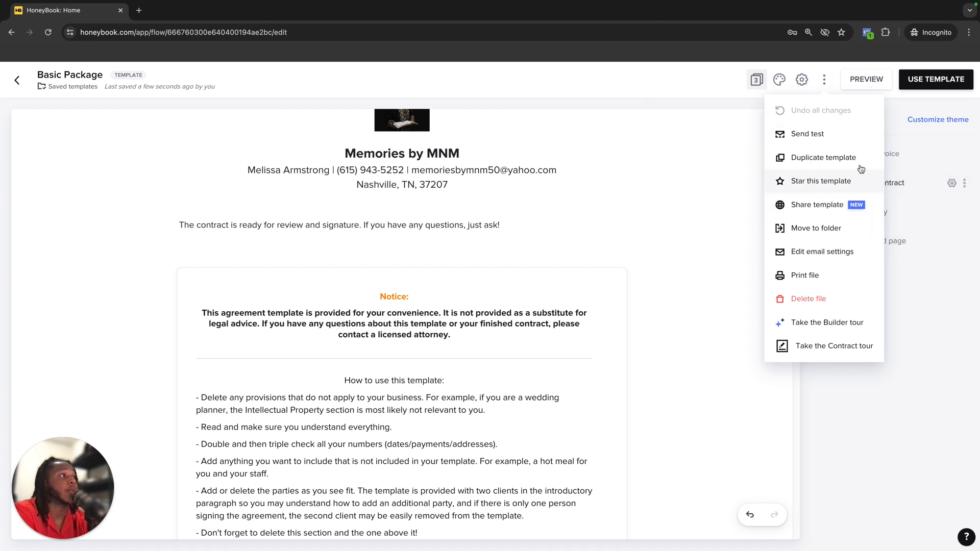
click(904, 311)
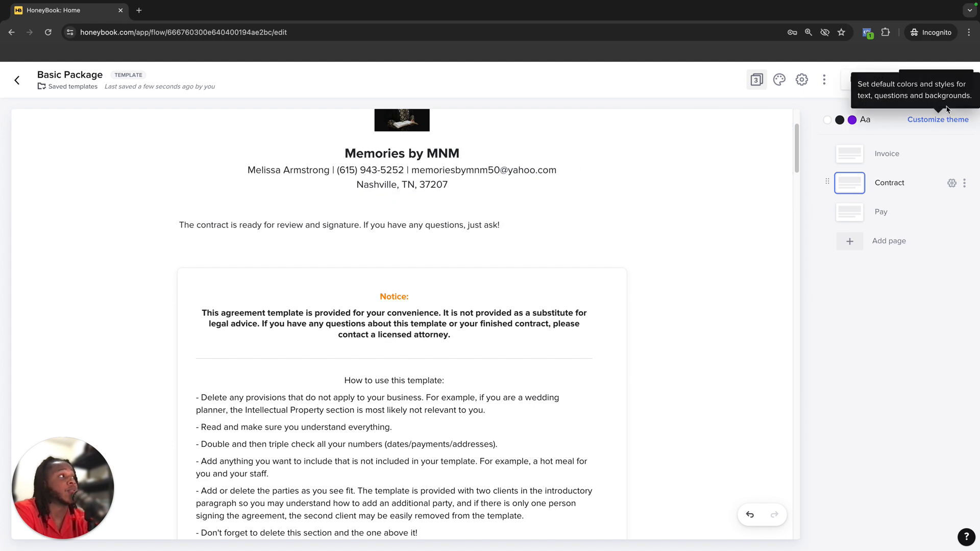
click(943, 84)
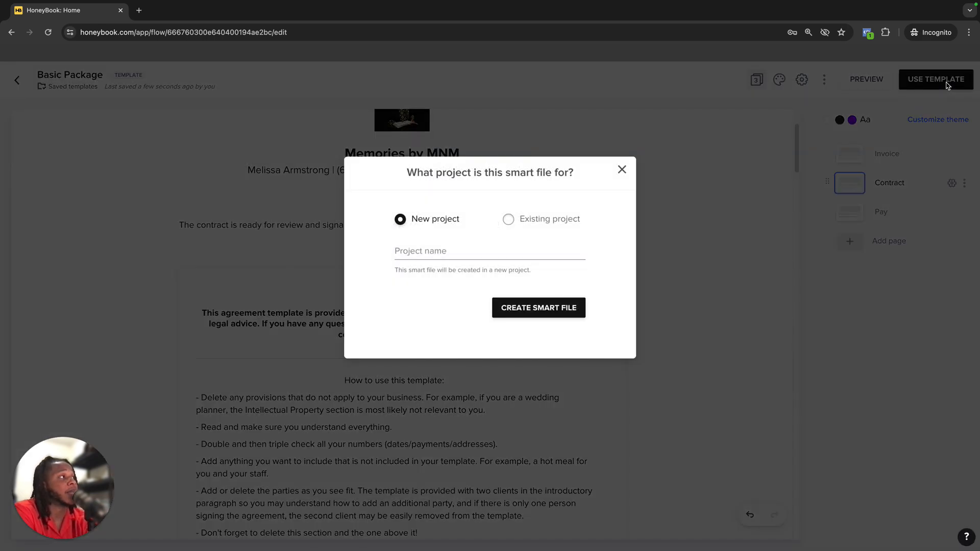
click(421, 253)
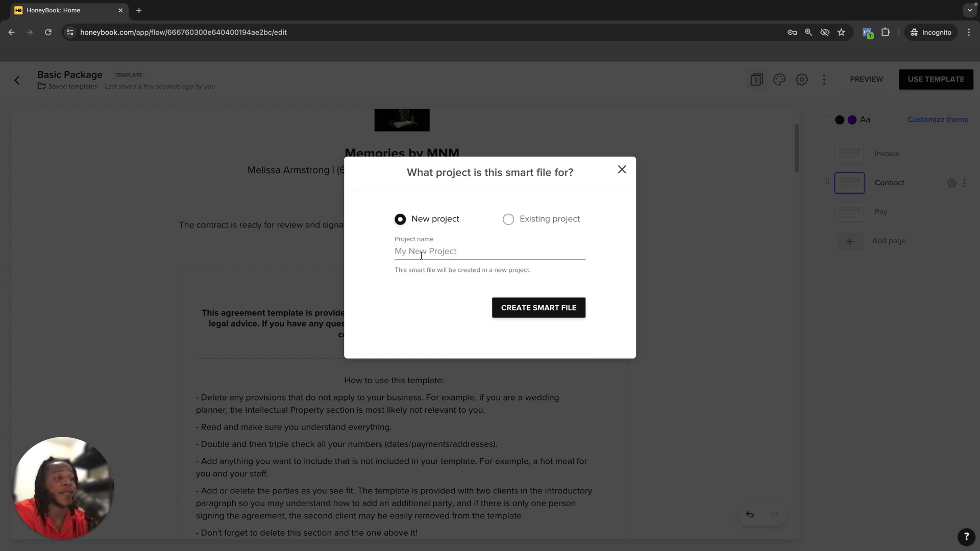
click(508, 221)
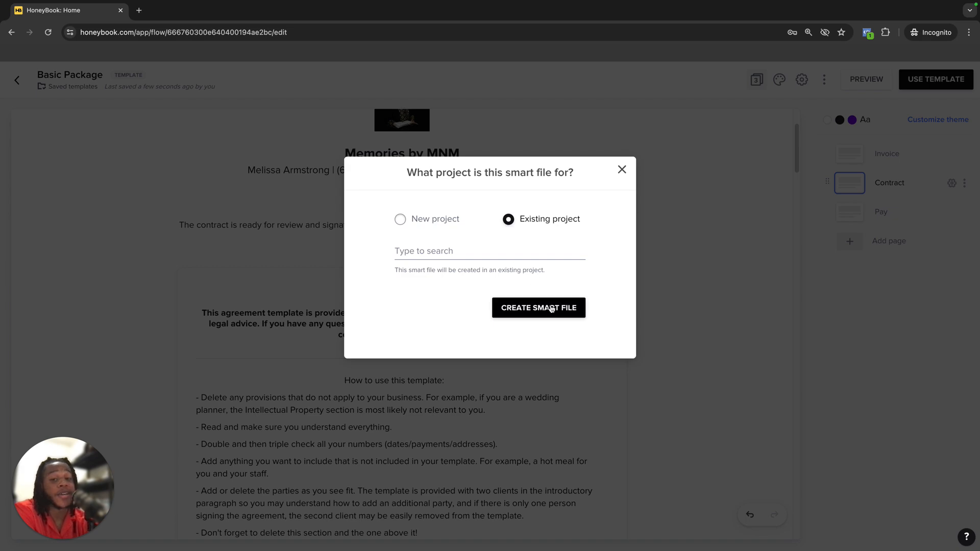
click(623, 164)
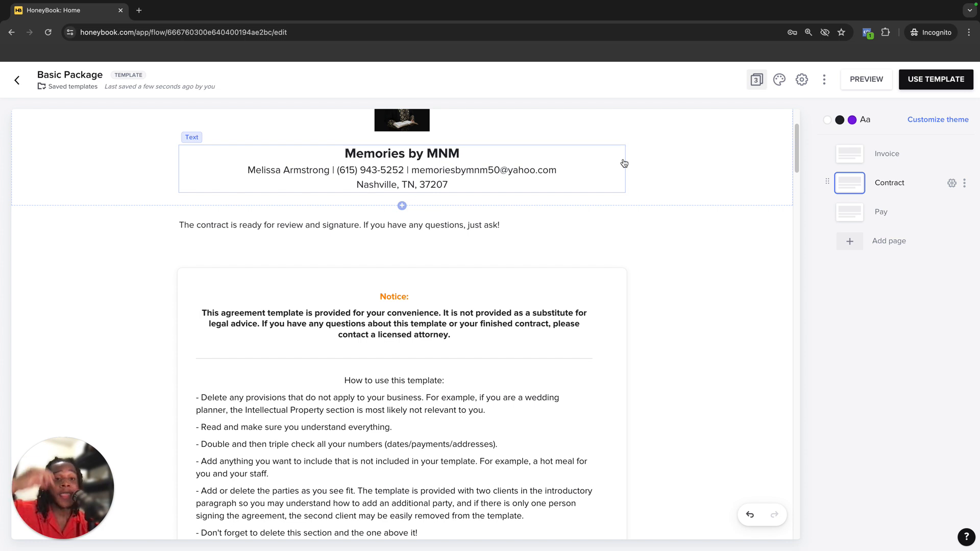
Return to the templates list and make two duplicates of the Basic Package template
click(18, 81)
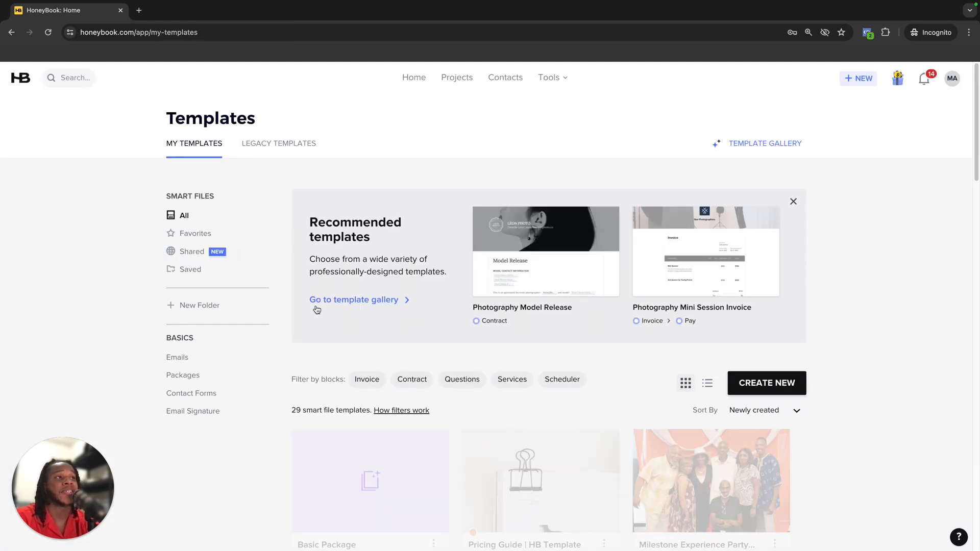
scroll(316, 328, down, 4)
scroll(358, 316, up, 4)
click(319, 462)
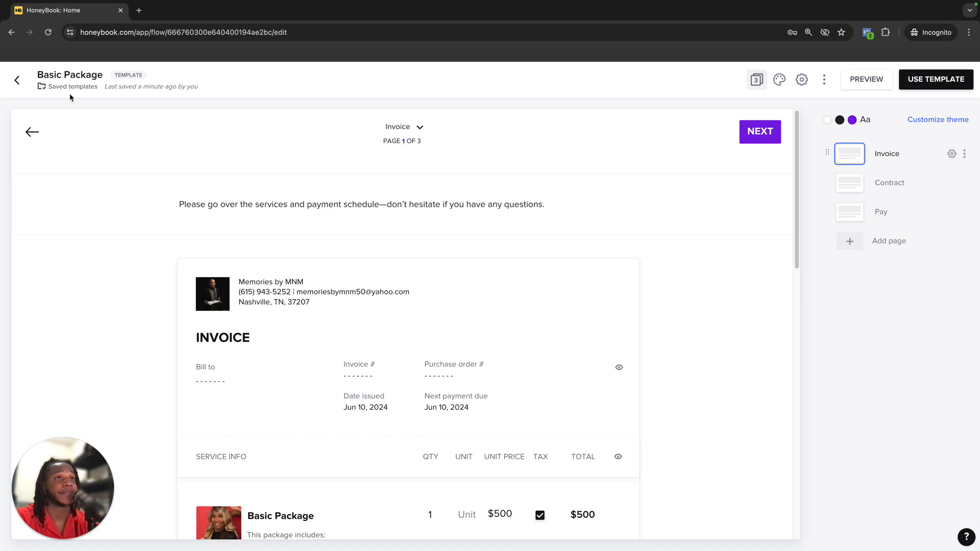
click(14, 81)
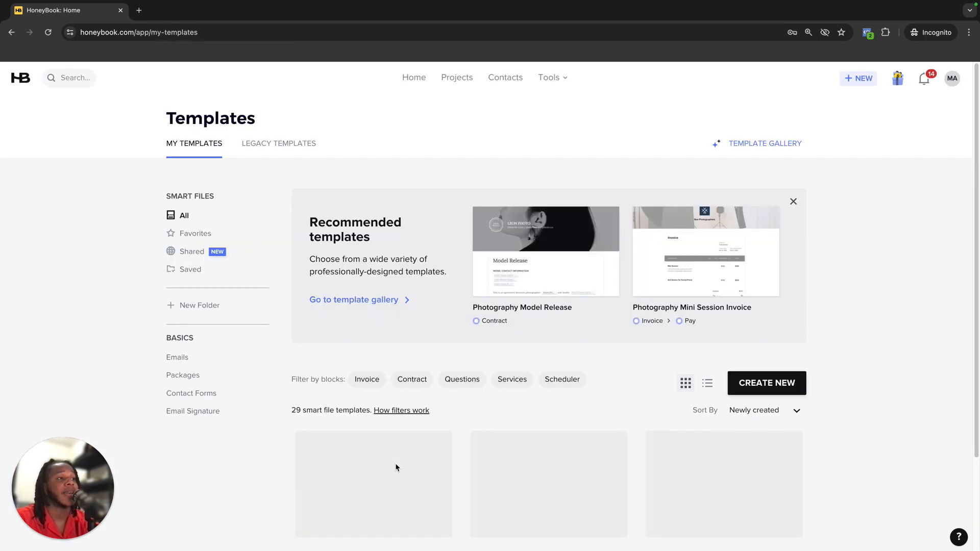
scroll(396, 466, down, 3)
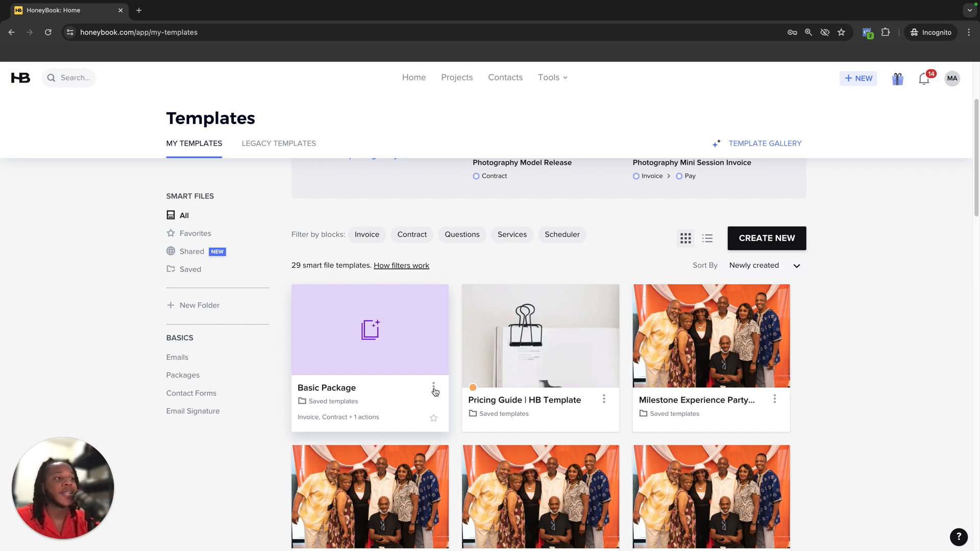
click(434, 389)
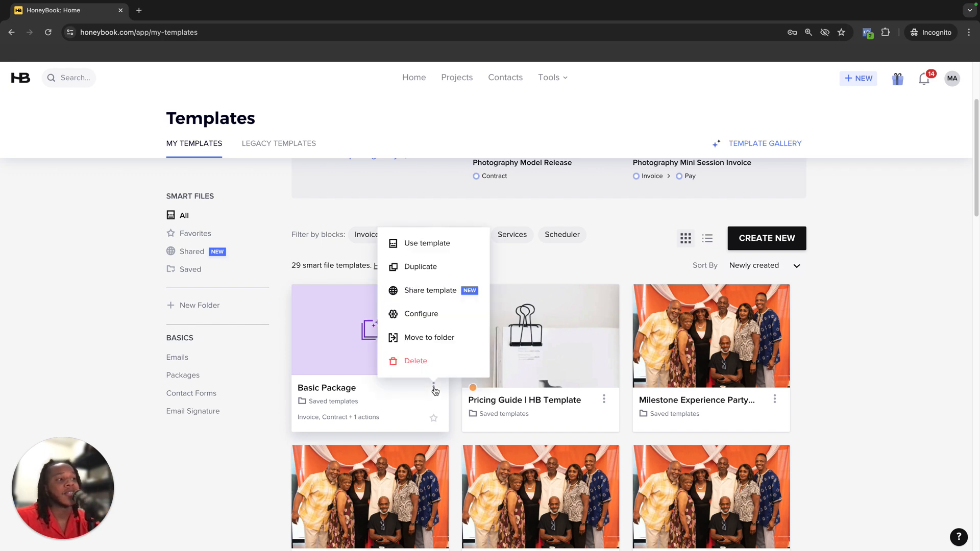
click(451, 272)
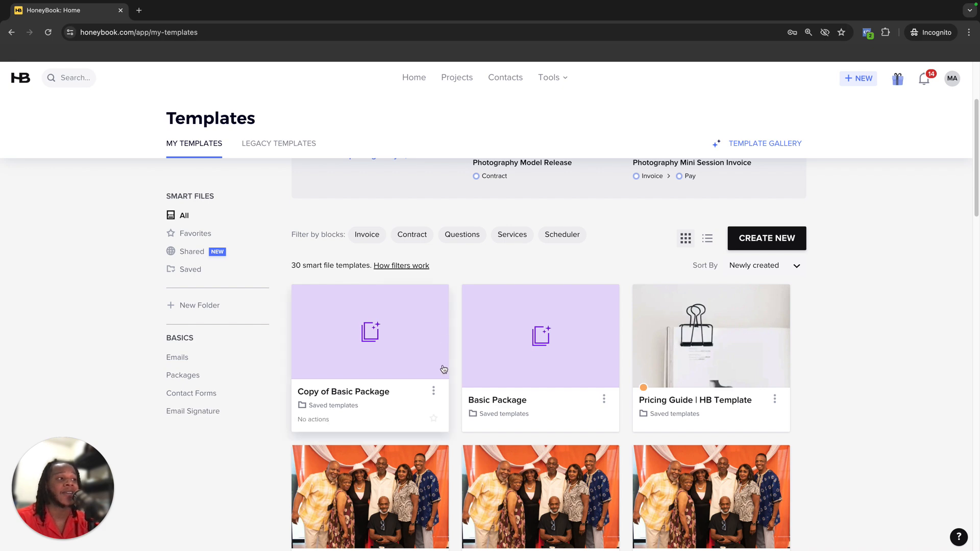
click(433, 389)
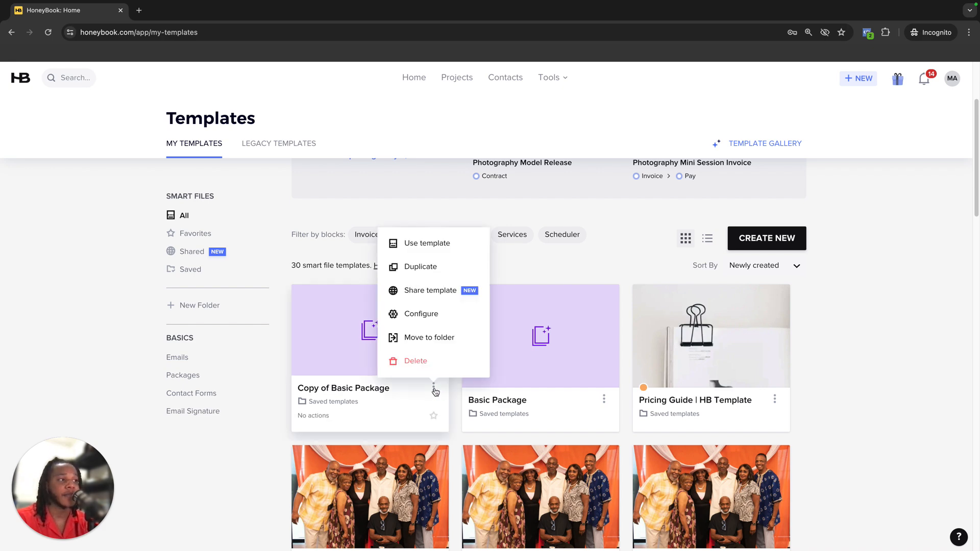
click(451, 270)
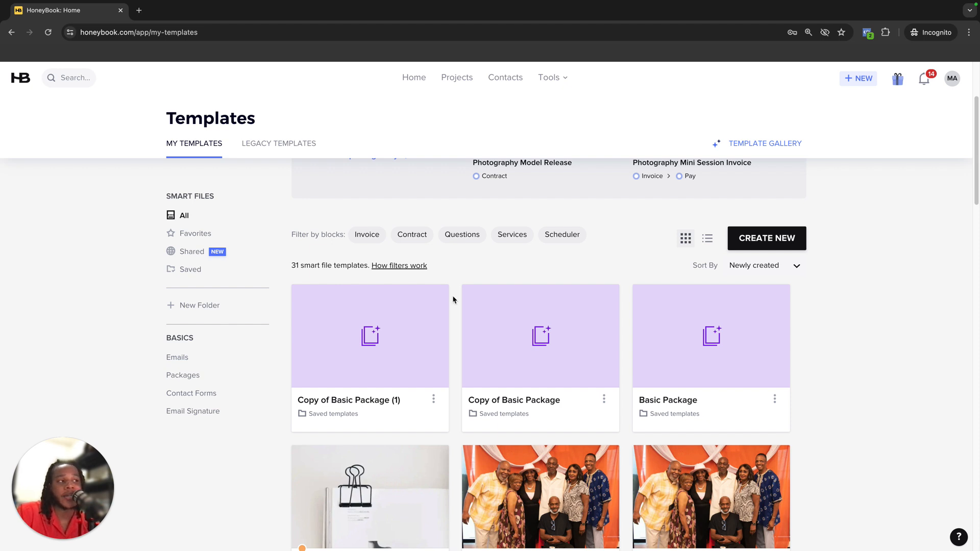
Configure the Copy of Basic Package template, rename its title to Middle Package, and save
click(604, 388)
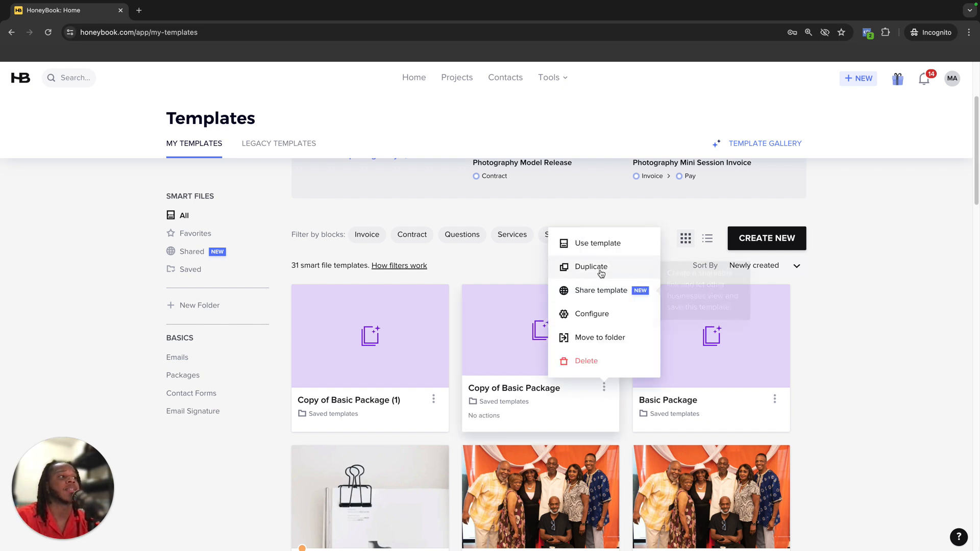
click(593, 314)
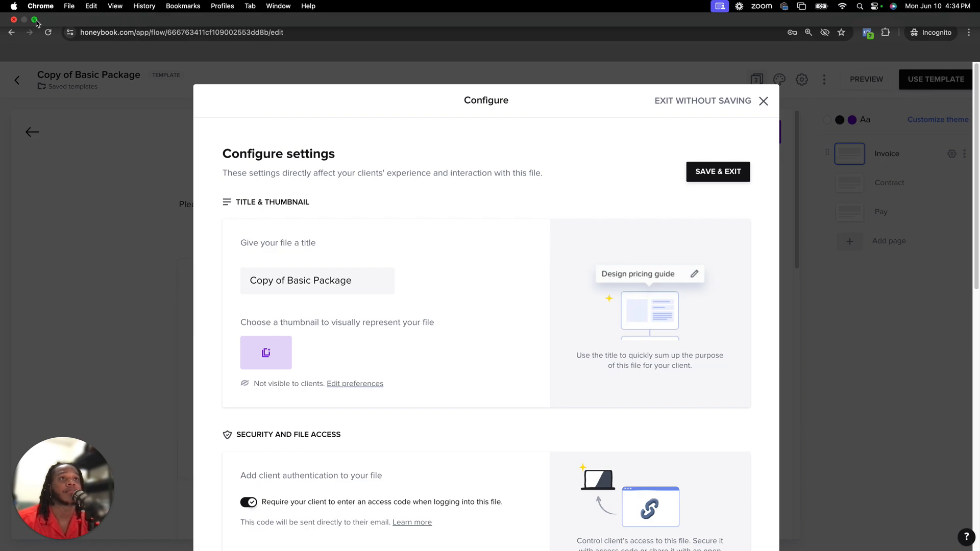
click(34, 19)
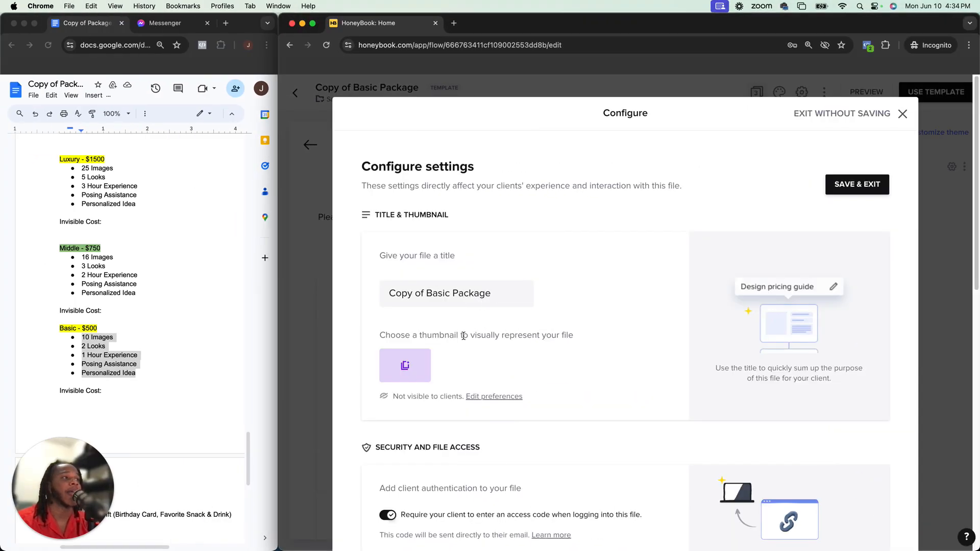
drag(453, 294, 368, 294)
text(Middle)
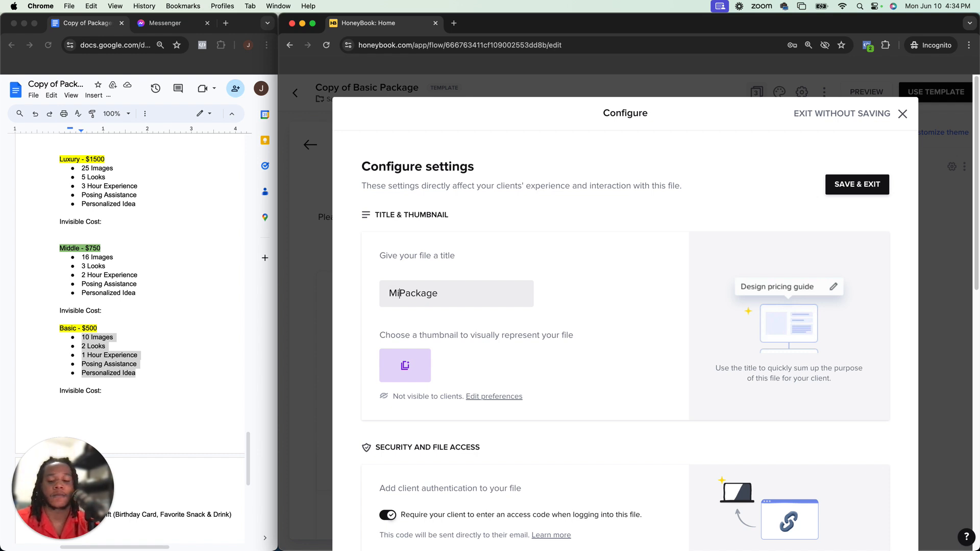
scroll(578, 277, down, 1)
scroll(578, 276, down, 5)
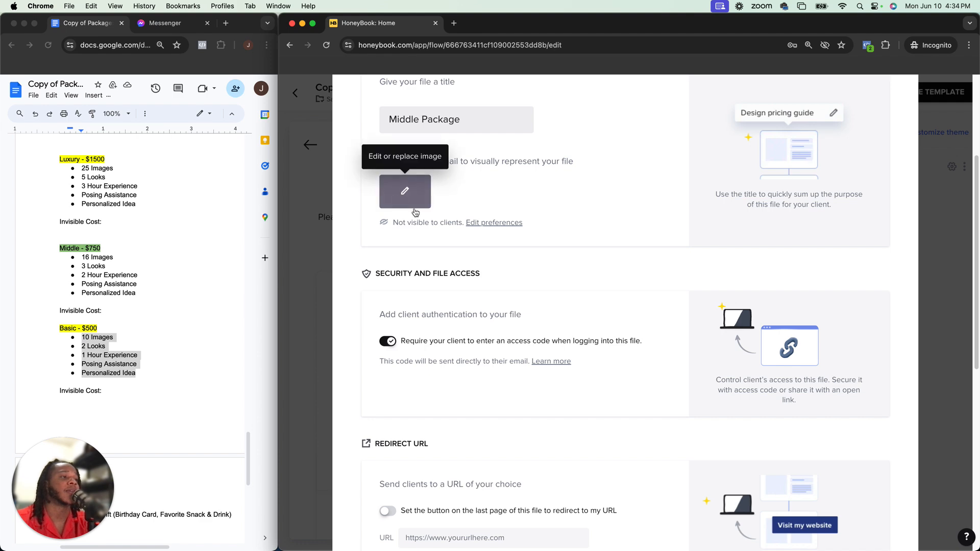
scroll(531, 357, down, 5)
scroll(514, 331, down, 2)
scroll(514, 331, up, 10)
click(864, 191)
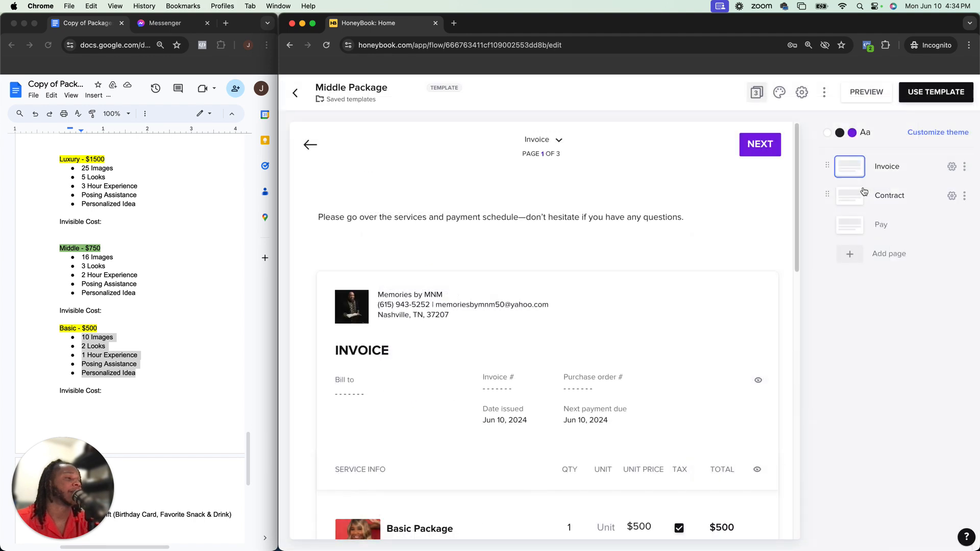
Open the Copy of Basic Package (1) template and rename it Luxury Package
click(296, 93)
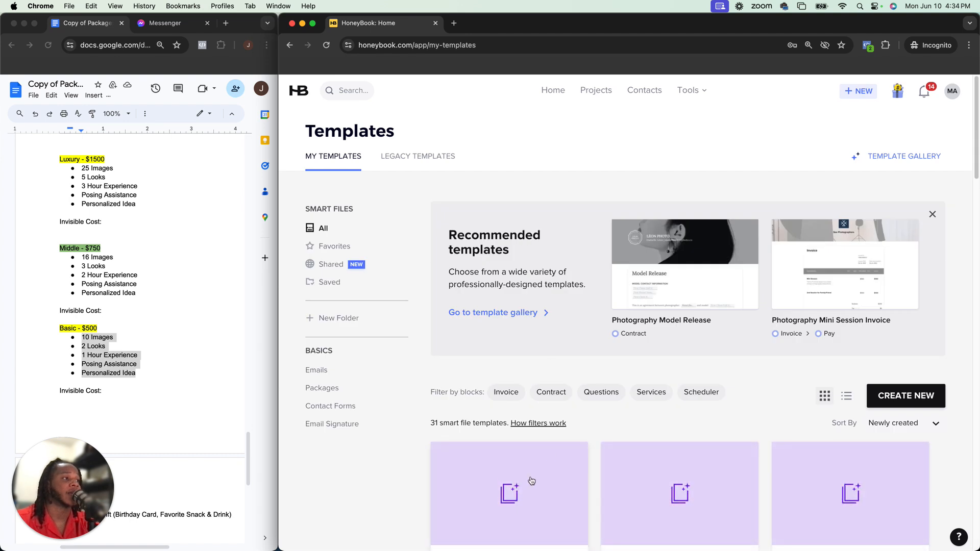
scroll(536, 472, down, 4)
click(574, 381)
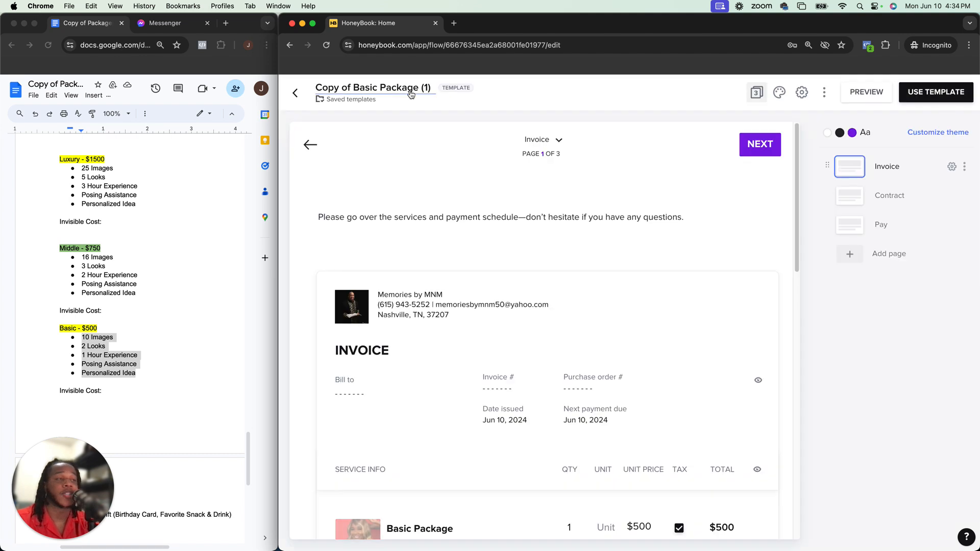
click(432, 90)
drag(431, 90, 316, 87)
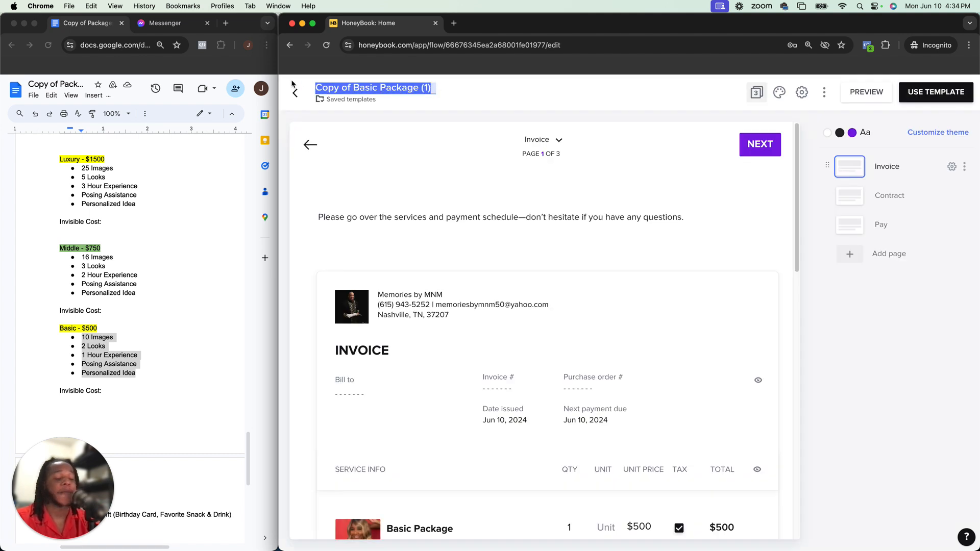
text(Luxury )
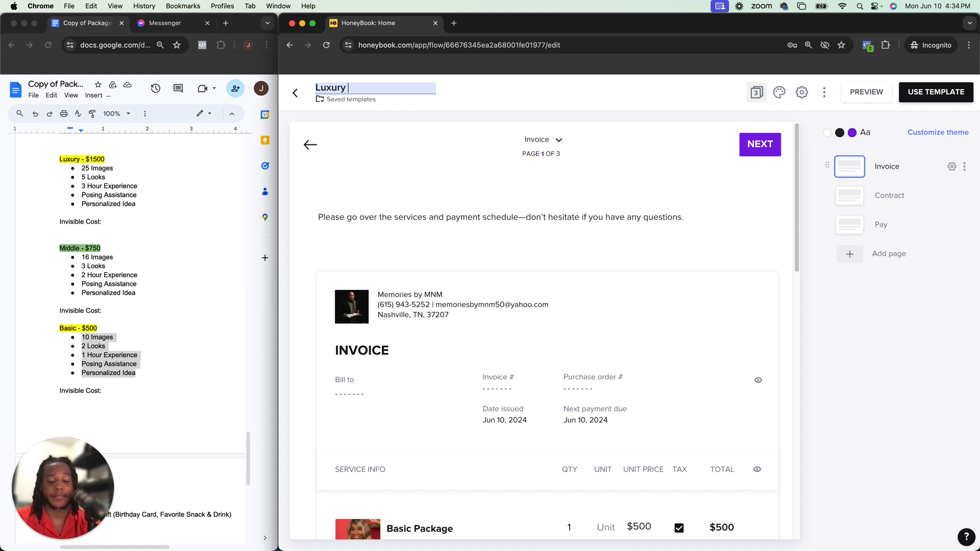
text(Package)
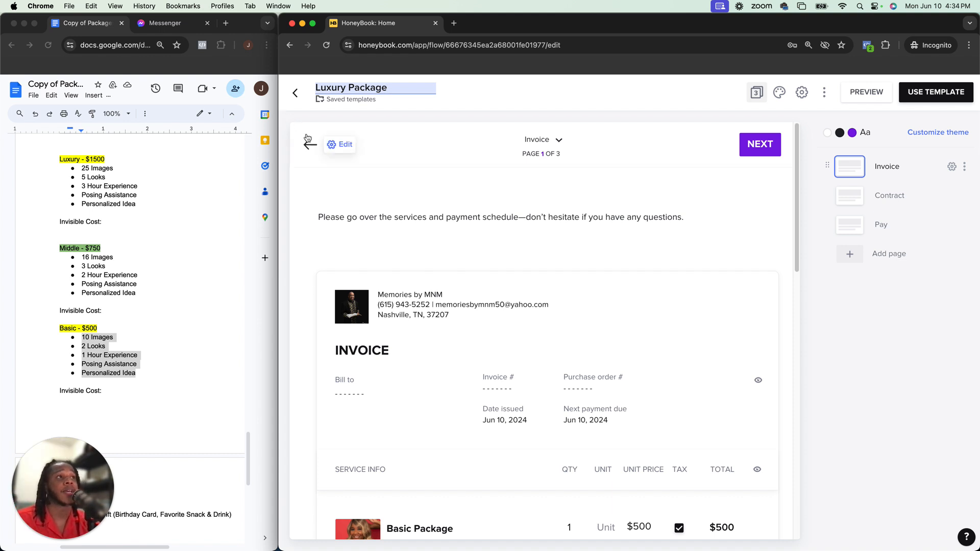
click(592, 90)
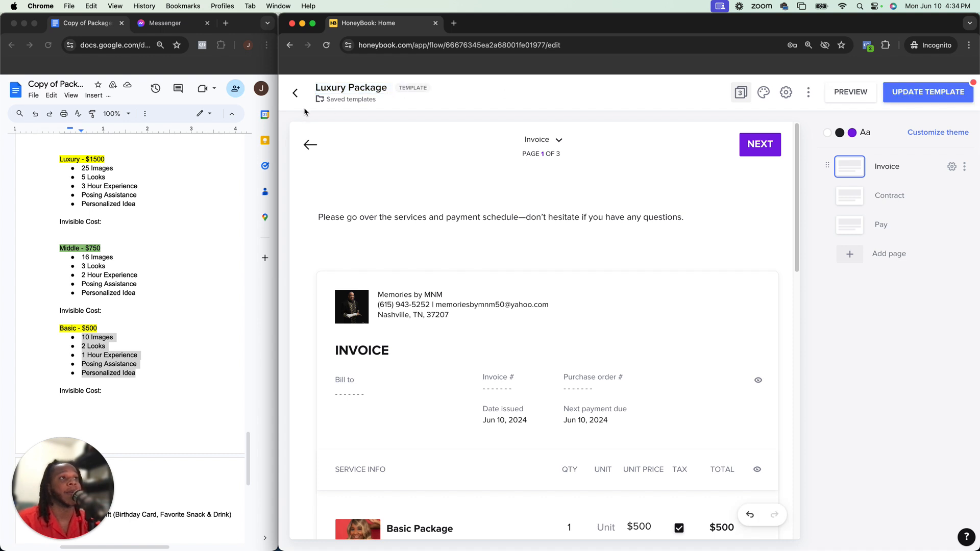